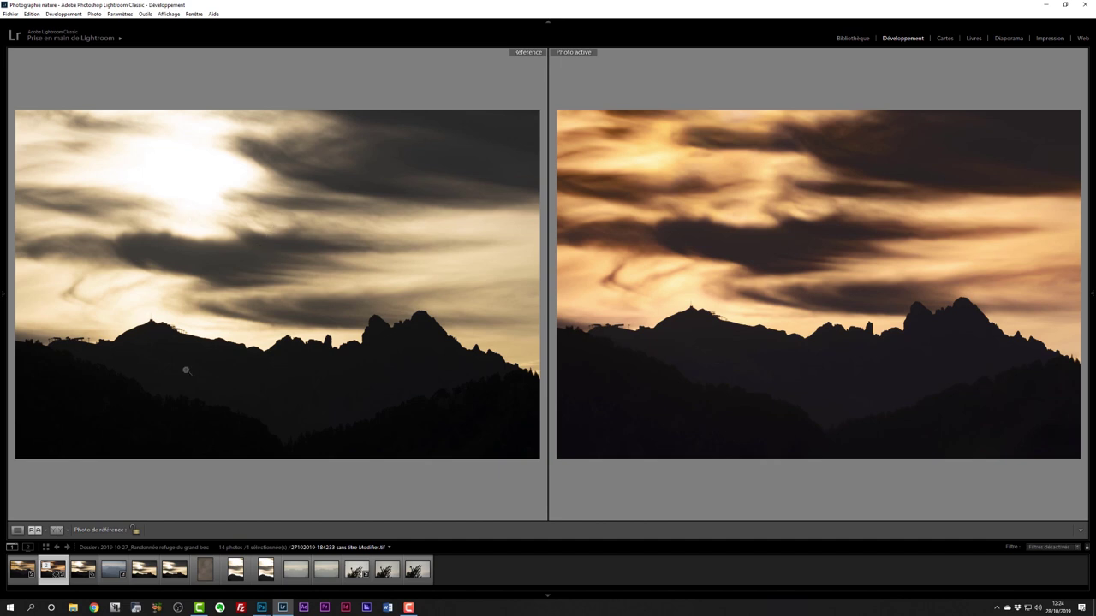
Step: Show the original unedited sunset photo alone in Loupe view with the adjustment panel visible
click(34, 531)
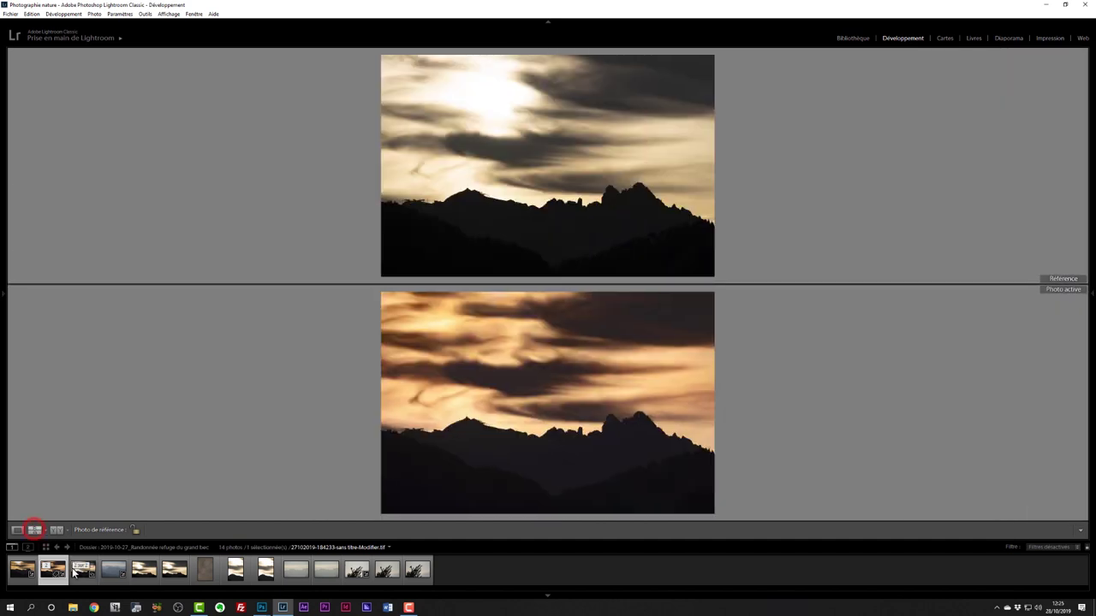
click(17, 531)
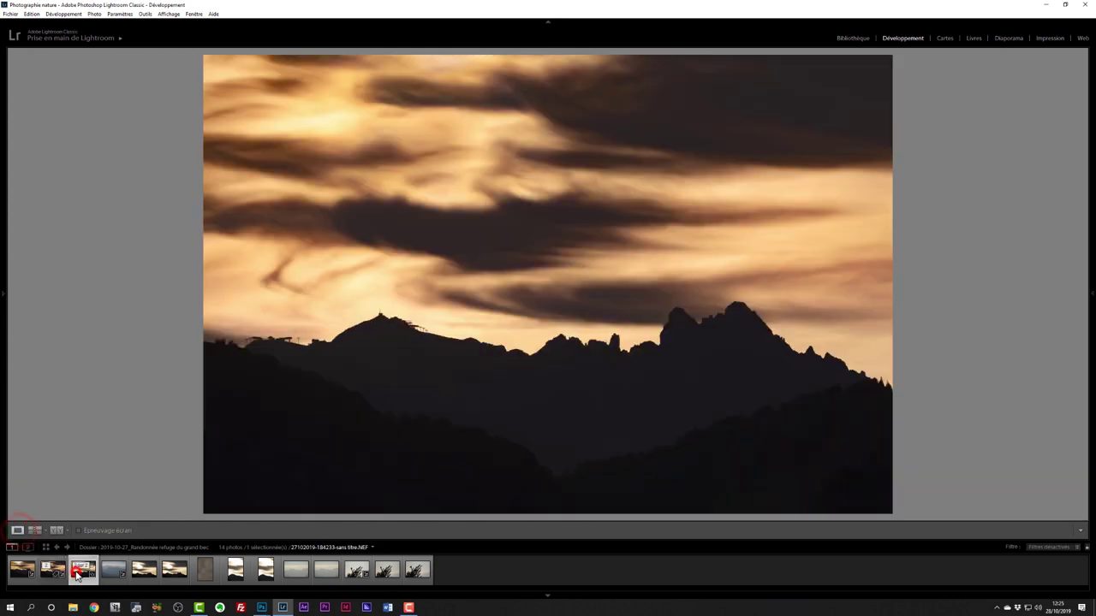
click(81, 570)
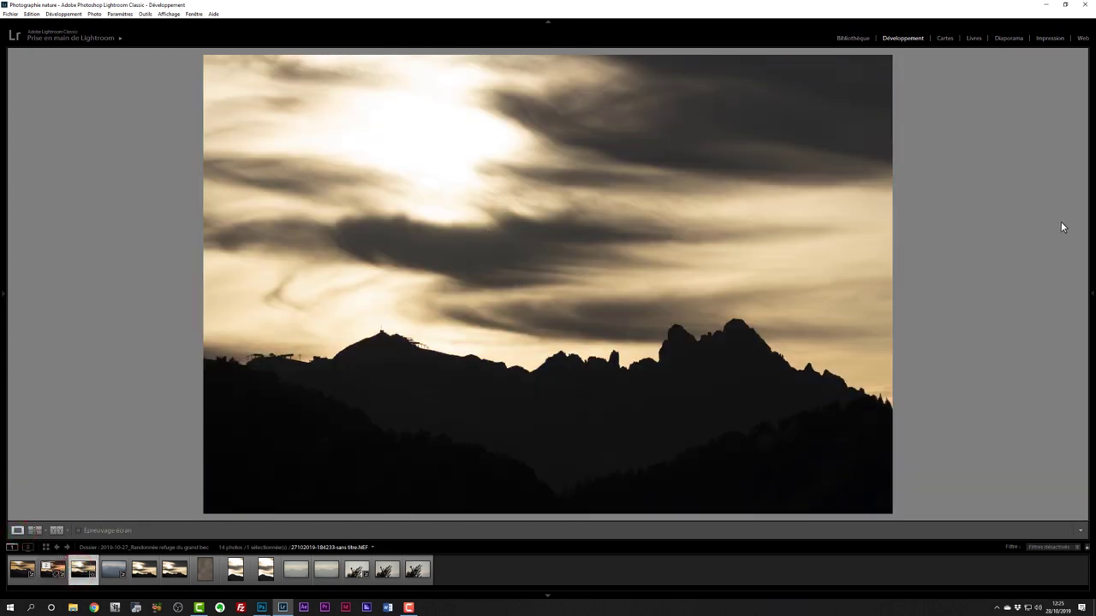
click(1089, 293)
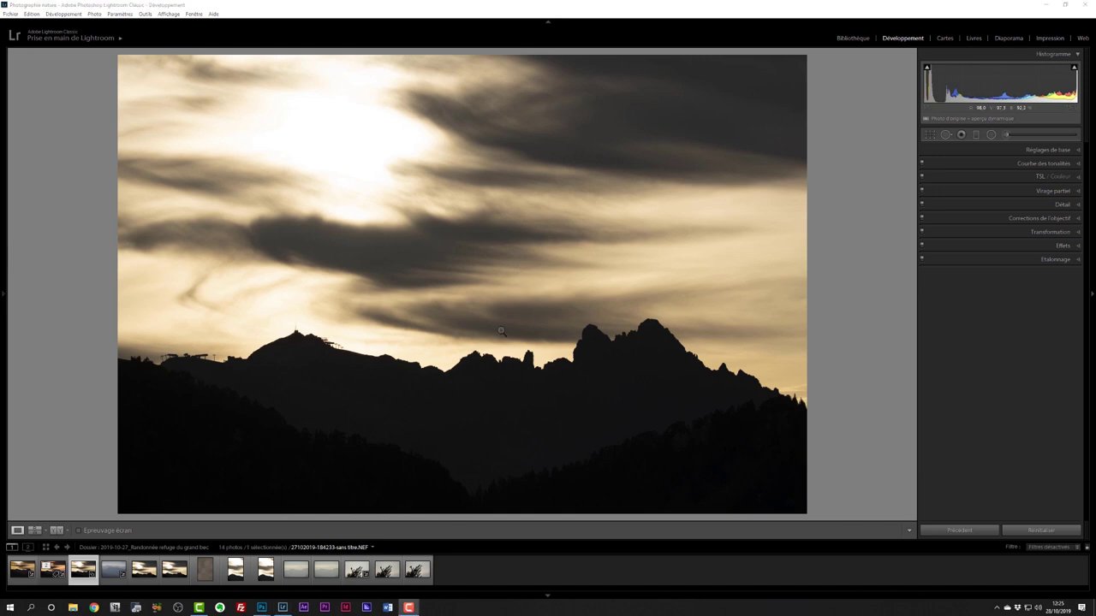
Step: Drop the Highlights slider to -100, checking the sun at 1:1 before fitting the view
click(1061, 151)
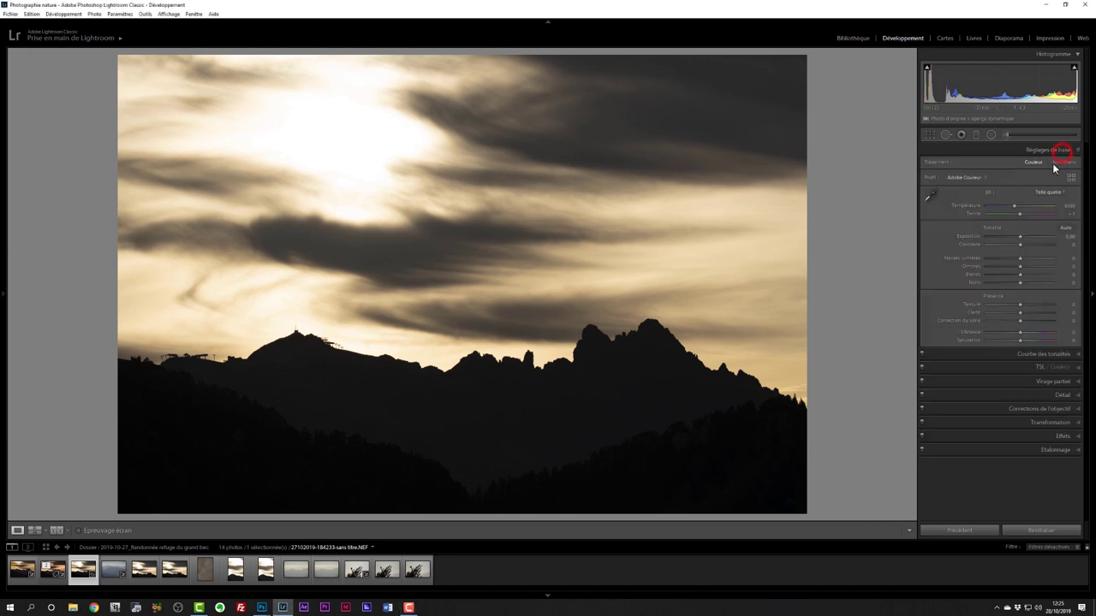
drag(1019, 257, 989, 261)
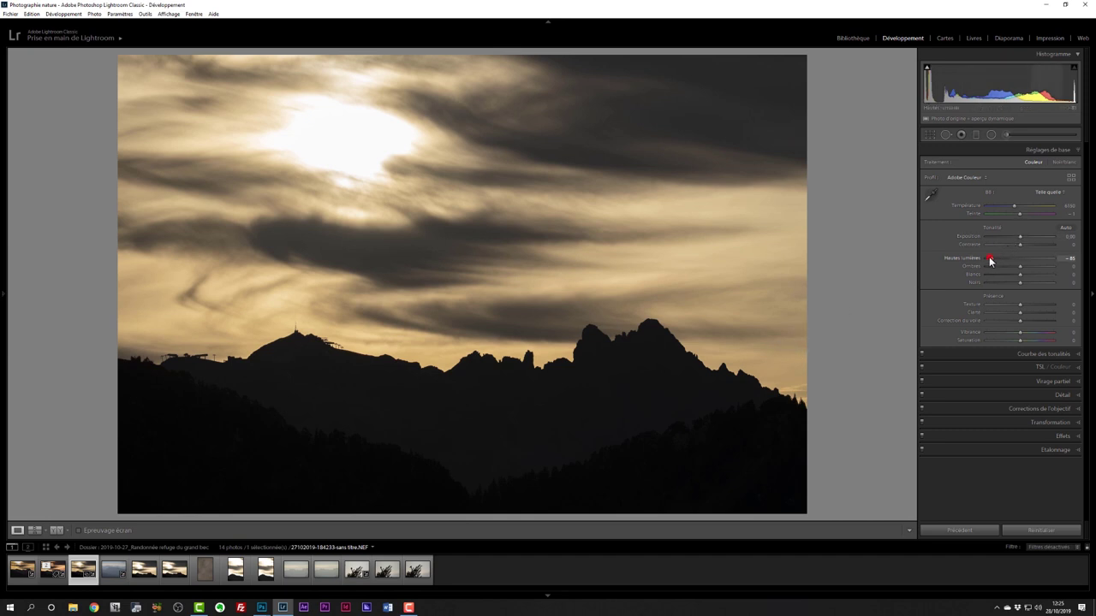
drag(990, 261, 972, 262)
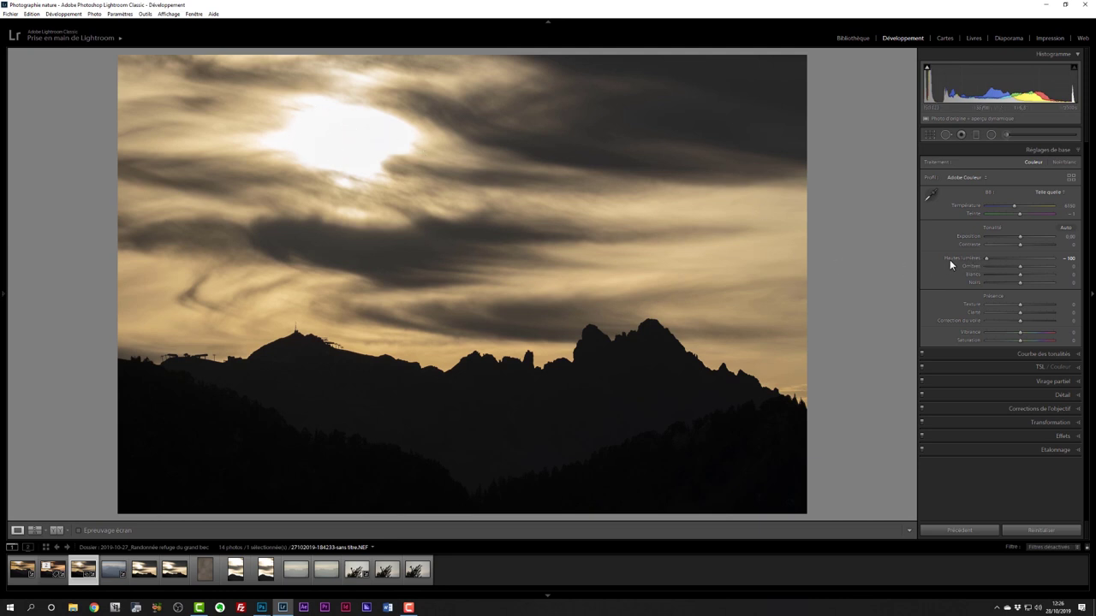
click(351, 137)
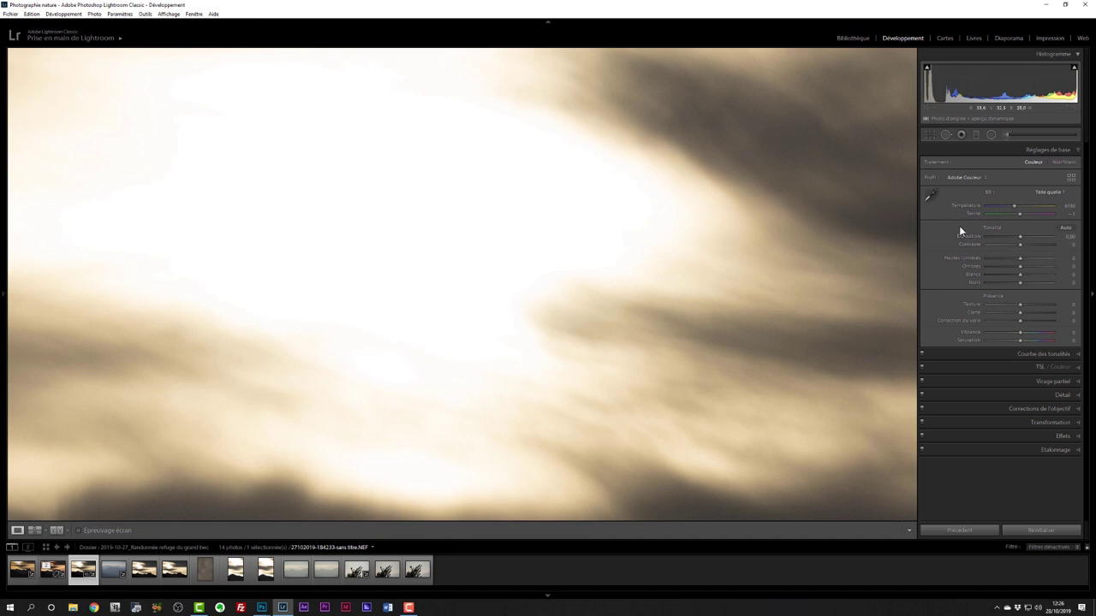
drag(1018, 257, 997, 259)
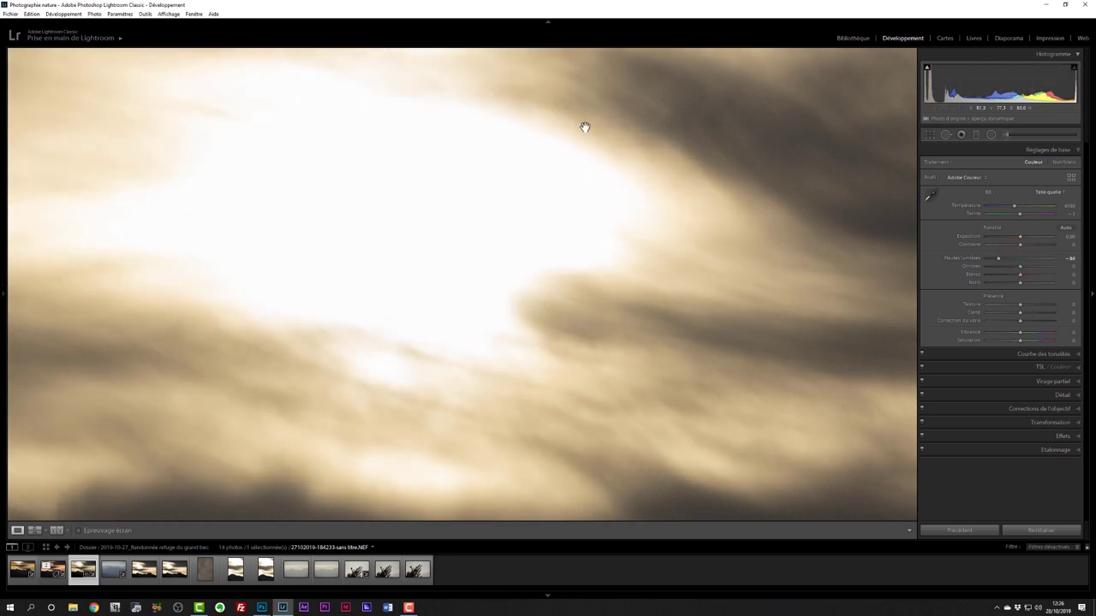
drag(997, 258, 972, 258)
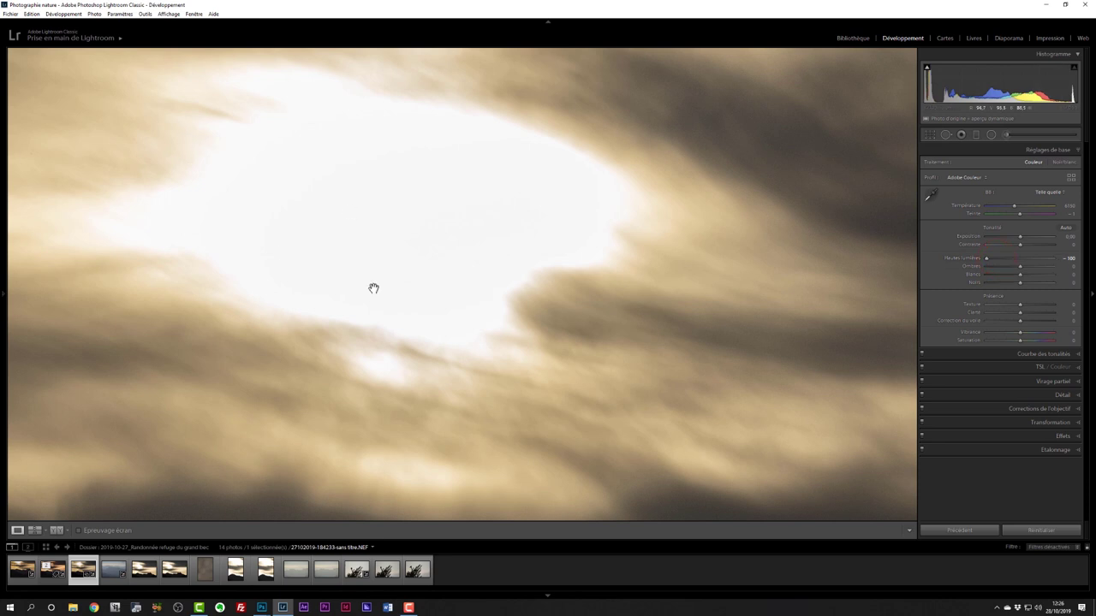
click(343, 235)
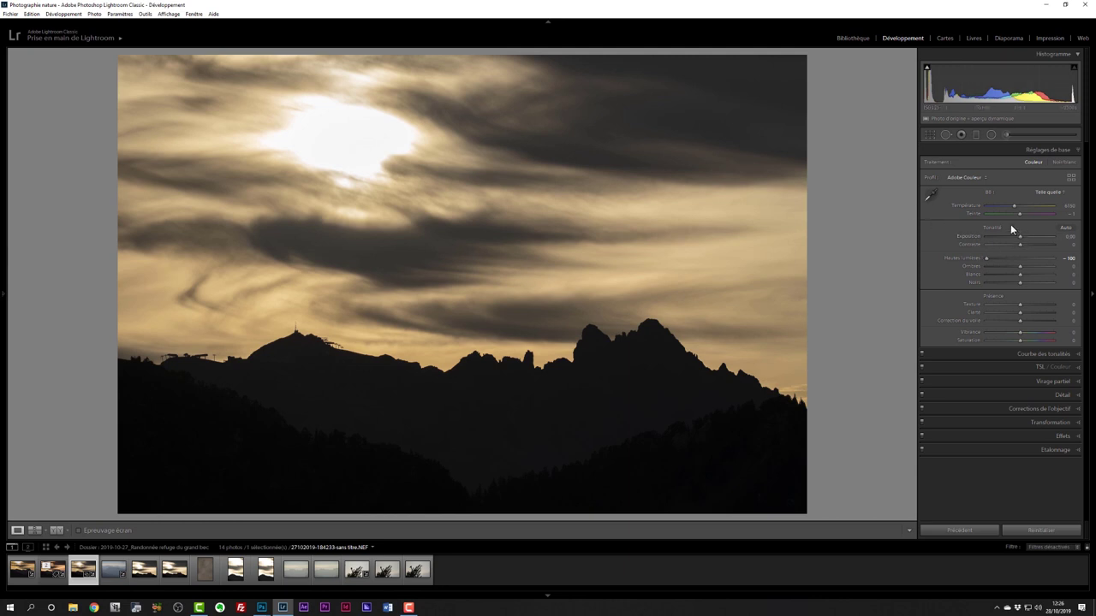
Step: Warm the temperature, set Tint to +18 and lift Shadows, inspecting the antenna peak at 1:1
click(1019, 208)
click(1020, 214)
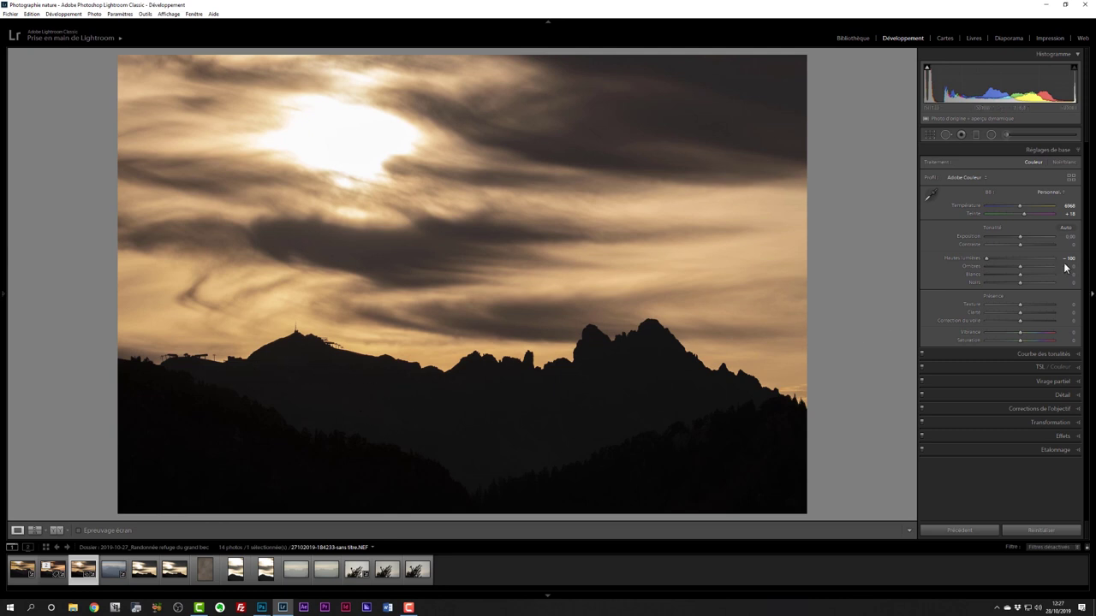
drag(1021, 265, 1030, 269)
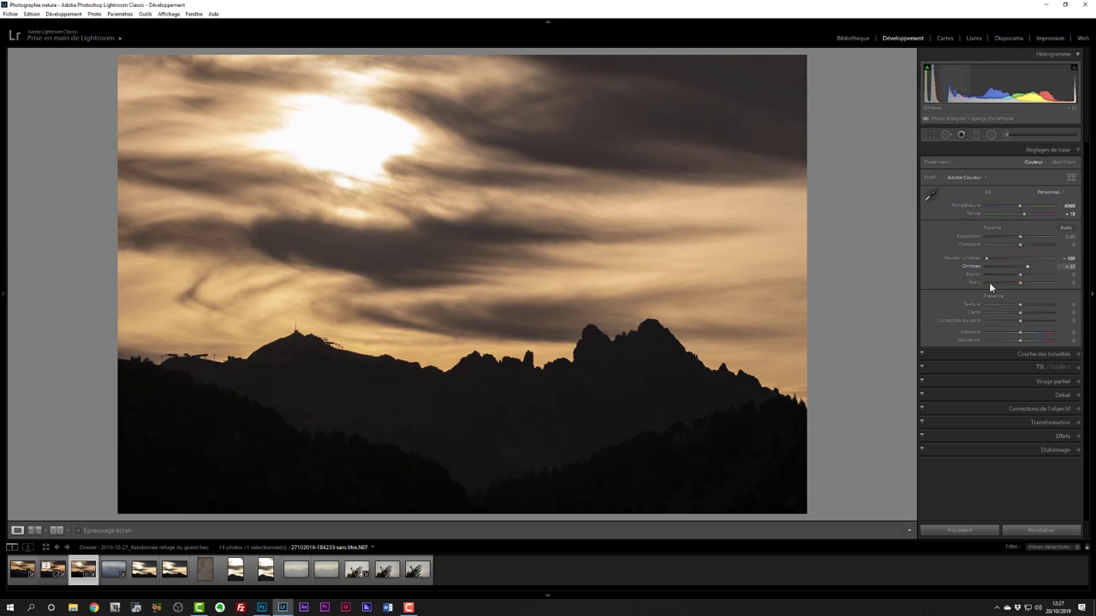
click(600, 437)
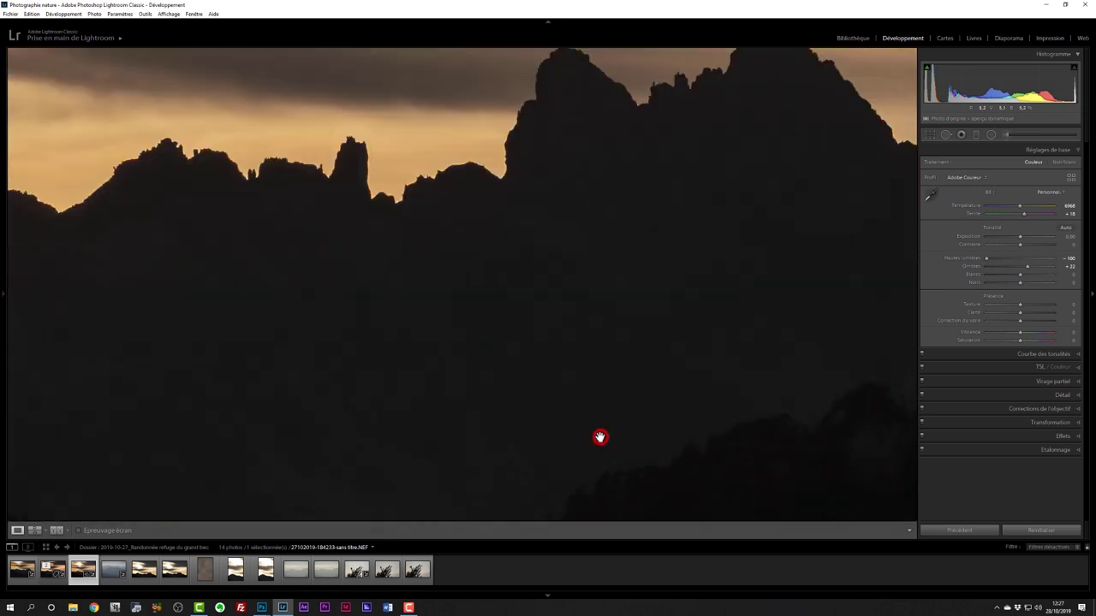
drag(600, 438, 565, 338)
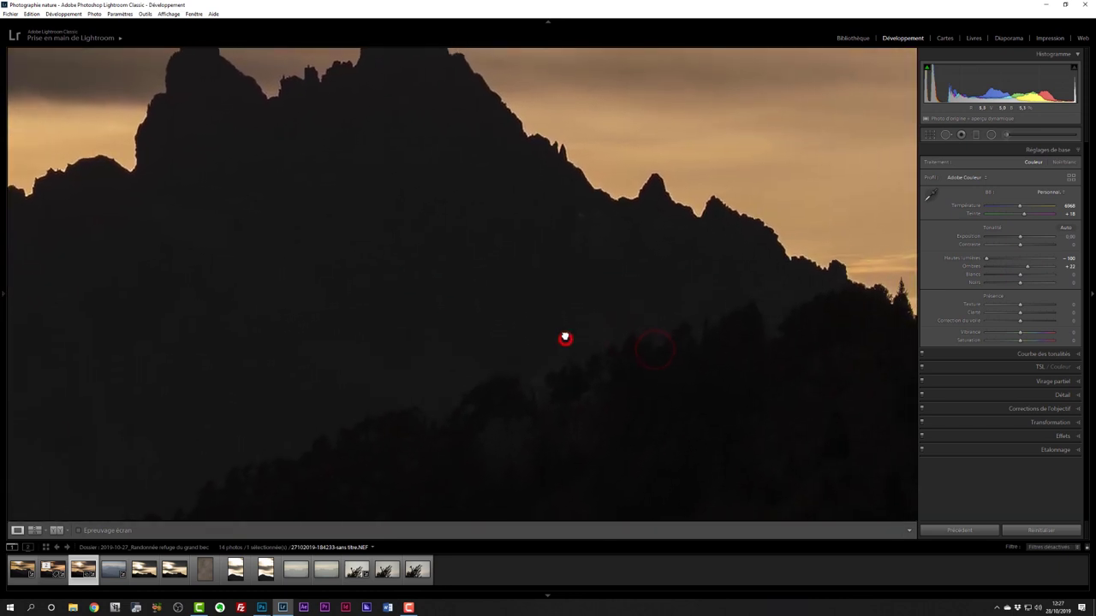
drag(287, 320, 313, 323)
drag(254, 300, 342, 300)
mouse_move(515, 319)
mouse_down()
mouse_move(537, 331)
mouse_move(570, 321)
mouse_move(543, 320)
mouse_up()
drag(475, 334, 471, 318)
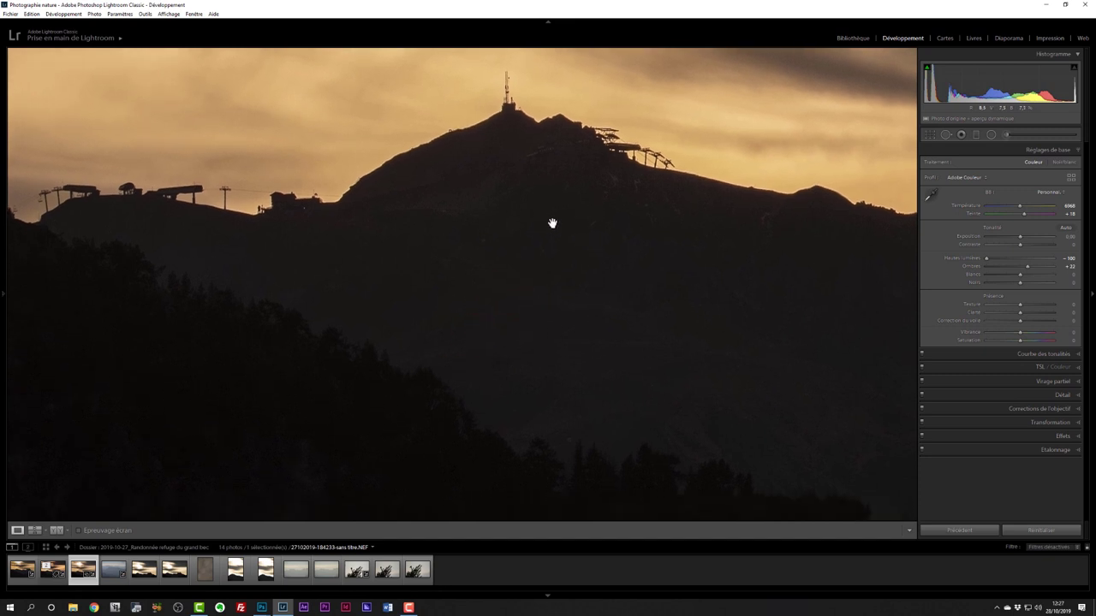
Step: Reset Shadows and raise them to +21, checking the ridge's rock peaks before fitting the view
double_click(976, 269)
click(1021, 269)
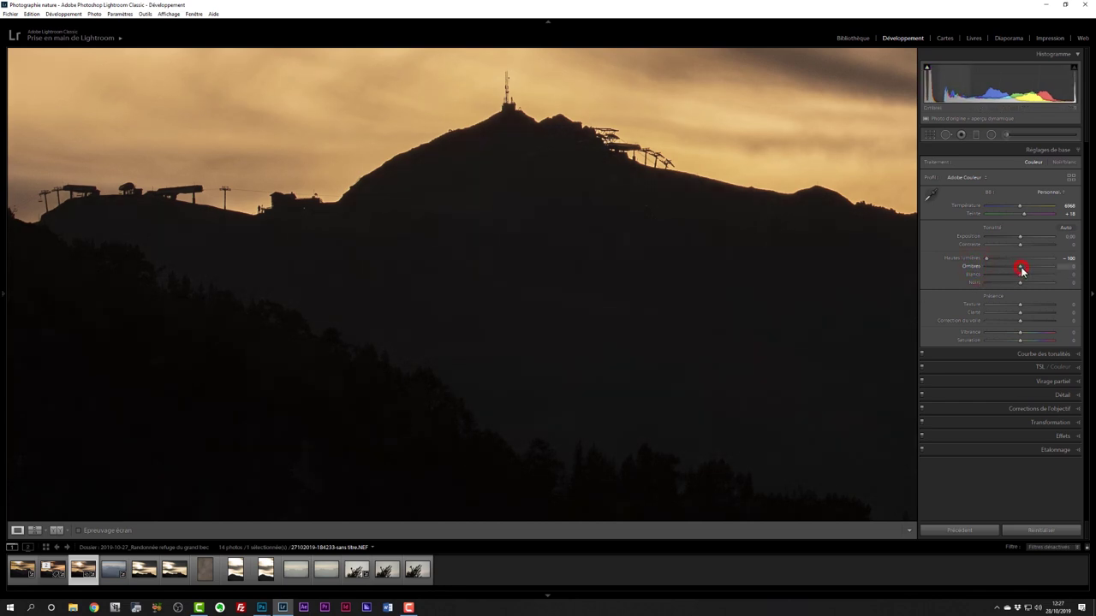
drag(1021, 269, 1028, 273)
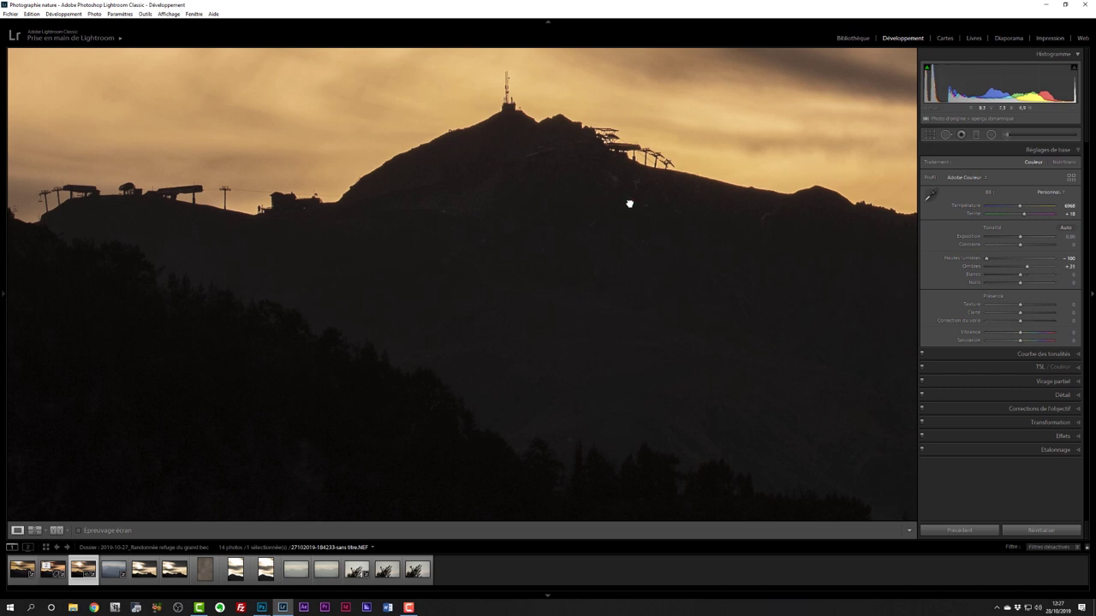
drag(629, 204, 542, 226)
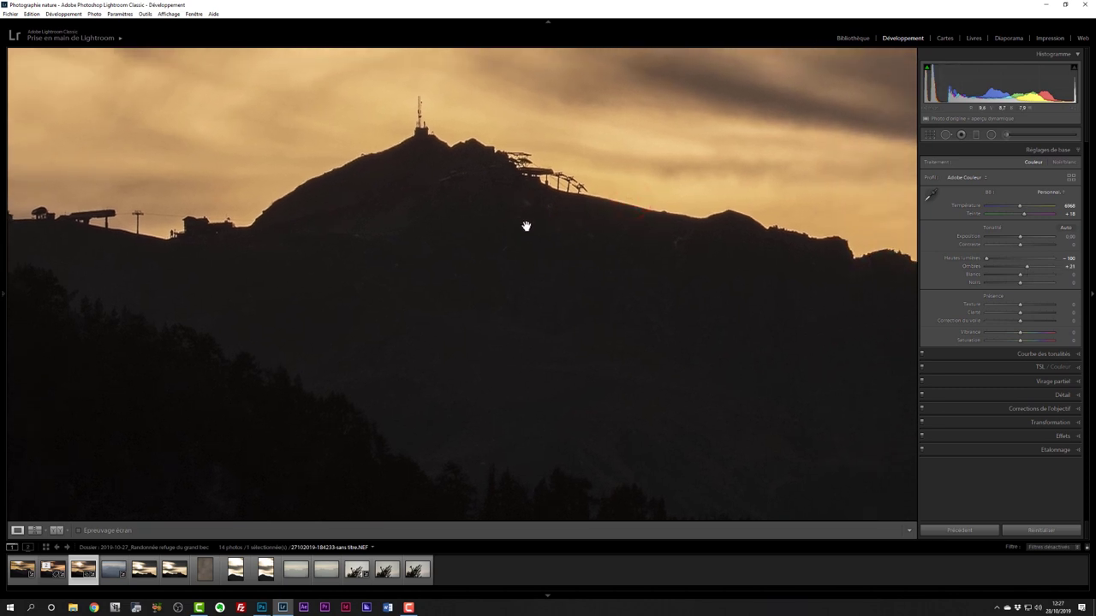
drag(628, 234, 554, 227)
drag(651, 257, 452, 245)
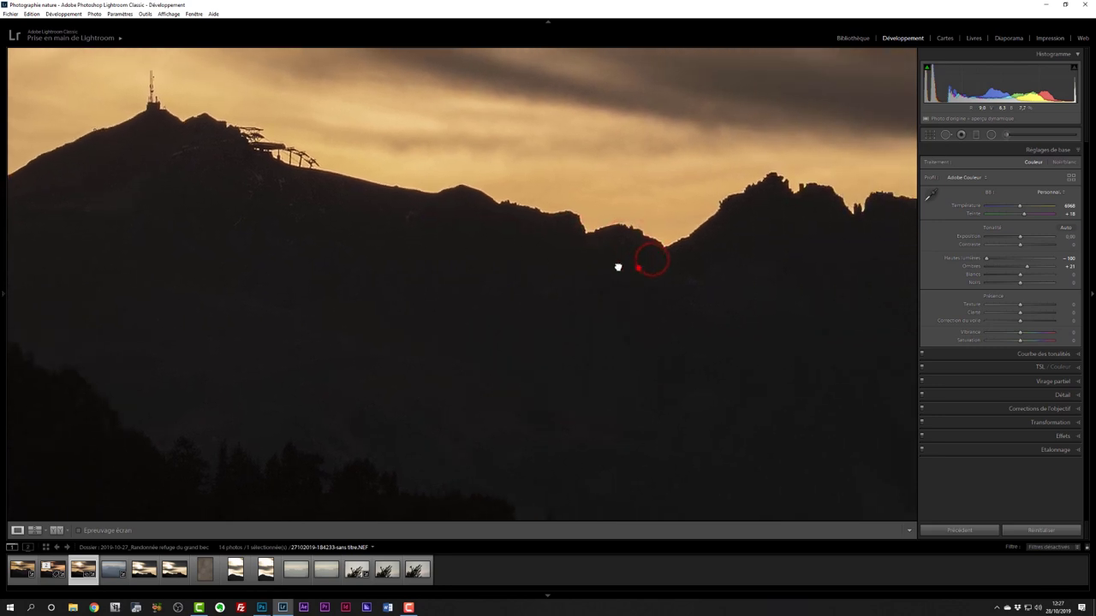
mouse_move(617, 267)
mouse_down()
mouse_move(653, 262)
mouse_move(528, 242)
mouse_move(542, 245)
mouse_up()
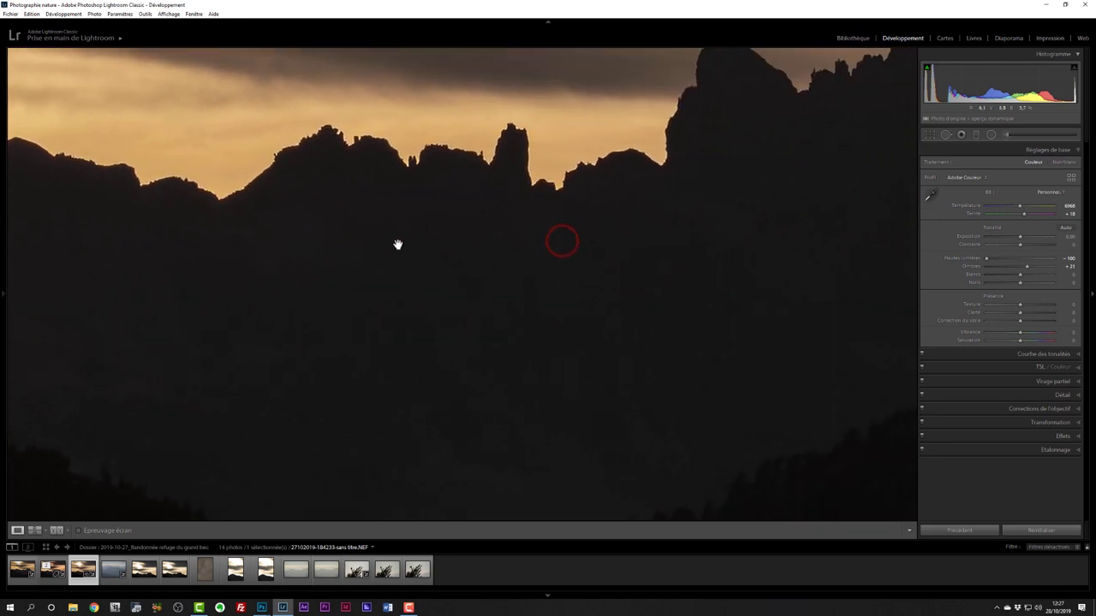
drag(397, 245, 399, 243)
click(399, 243)
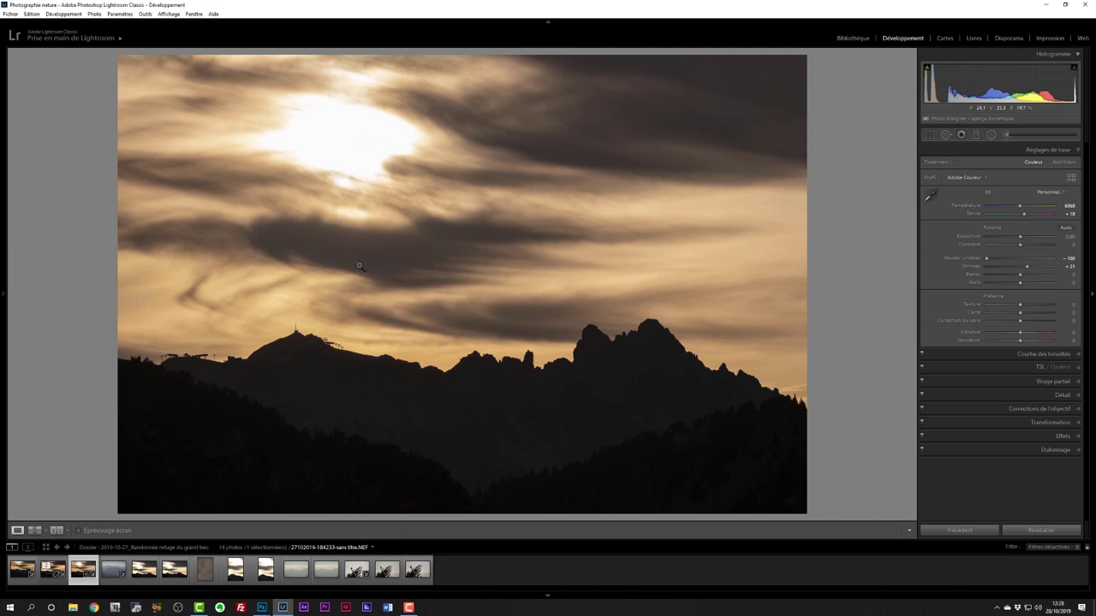
Step: Draw a graduated filter from the sky down over the ridge, then show the range mask options
click(974, 139)
drag(430, 54, 430, 492)
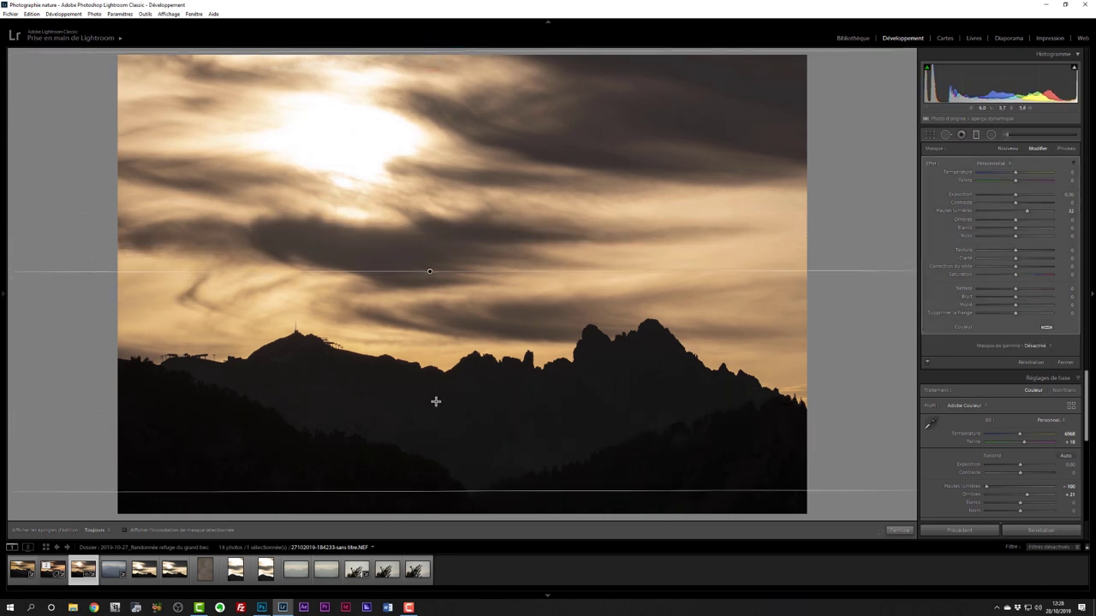
key(o)
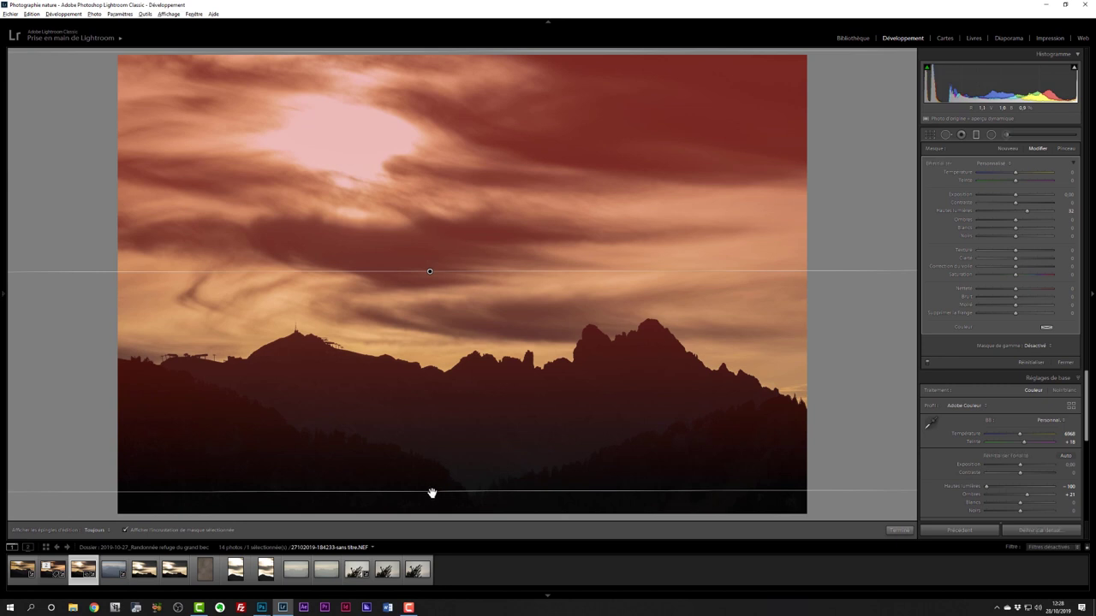
drag(432, 493, 440, 364)
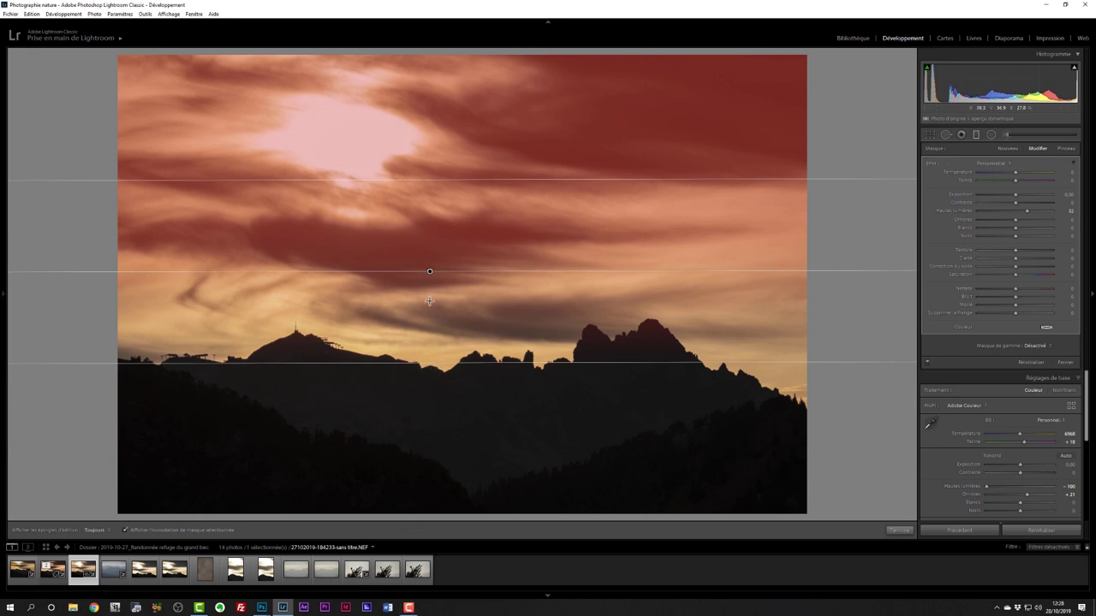
drag(429, 272, 428, 351)
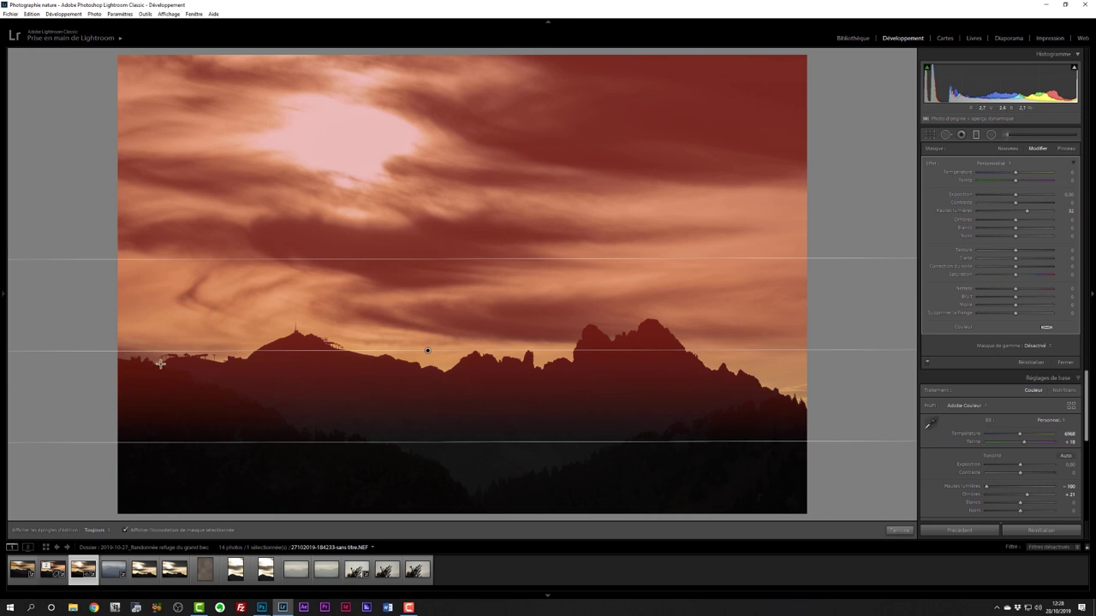
click(1037, 347)
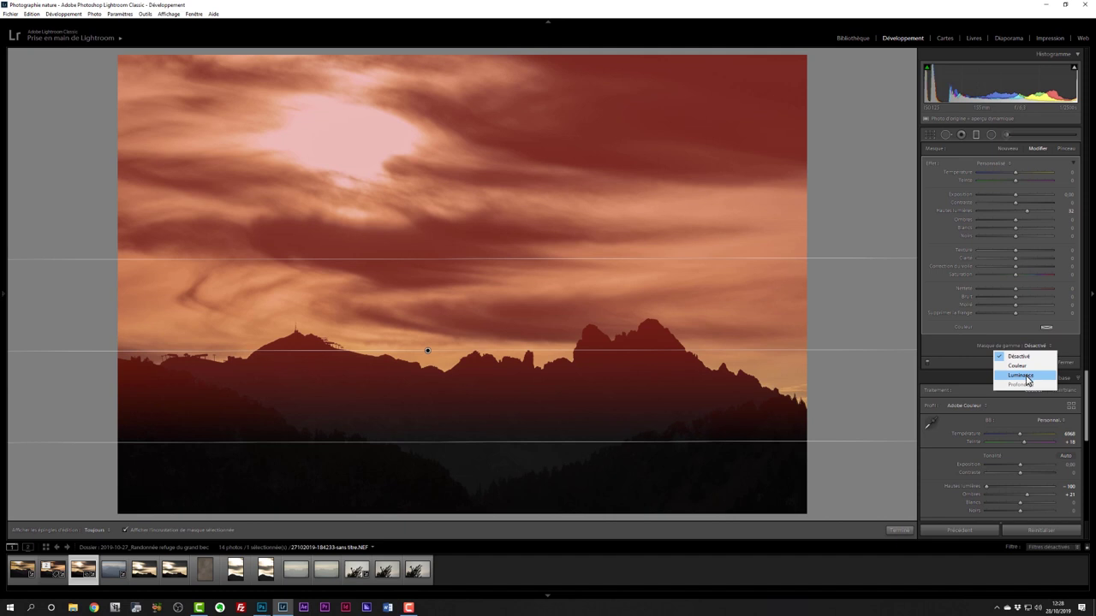
Step: Set the filter's range mask to Luminance, range 45/100, smoothing 23, checking the mask zoomed in
click(1023, 376)
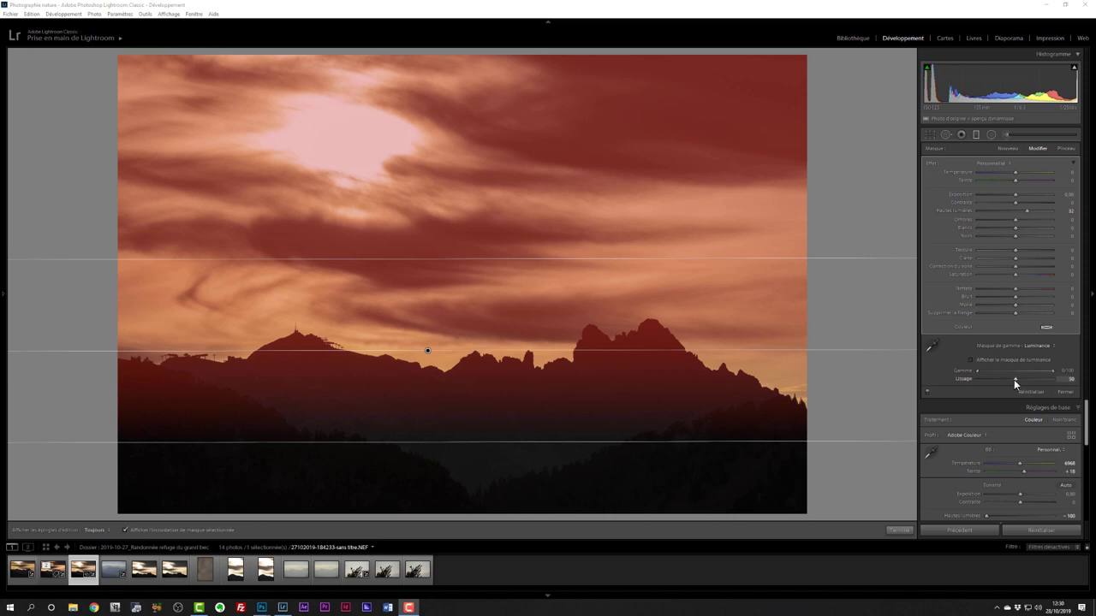
drag(1013, 381, 979, 371)
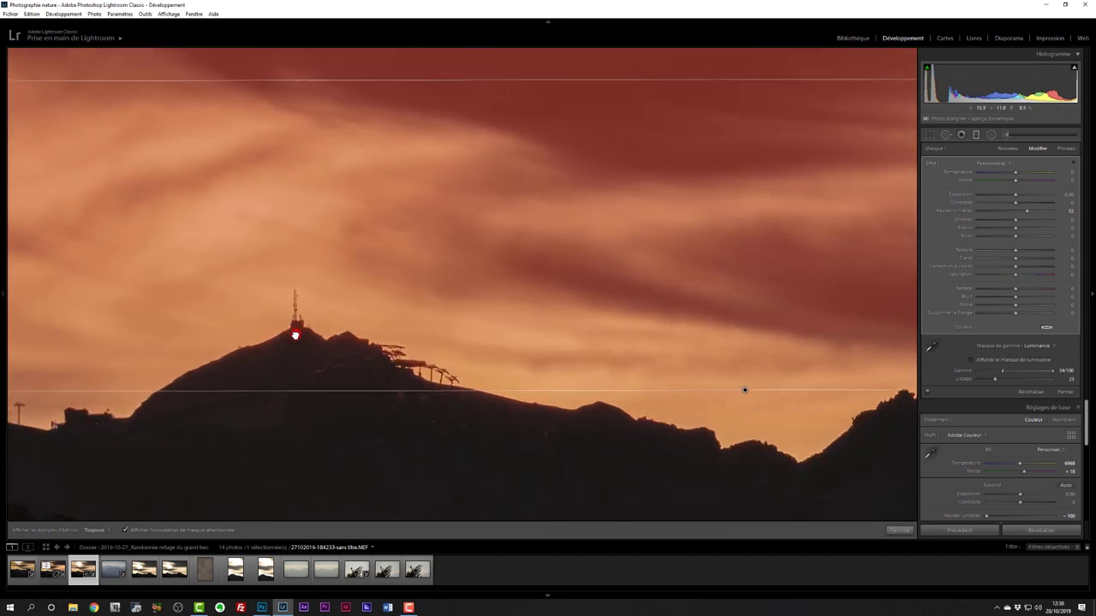
click(297, 334)
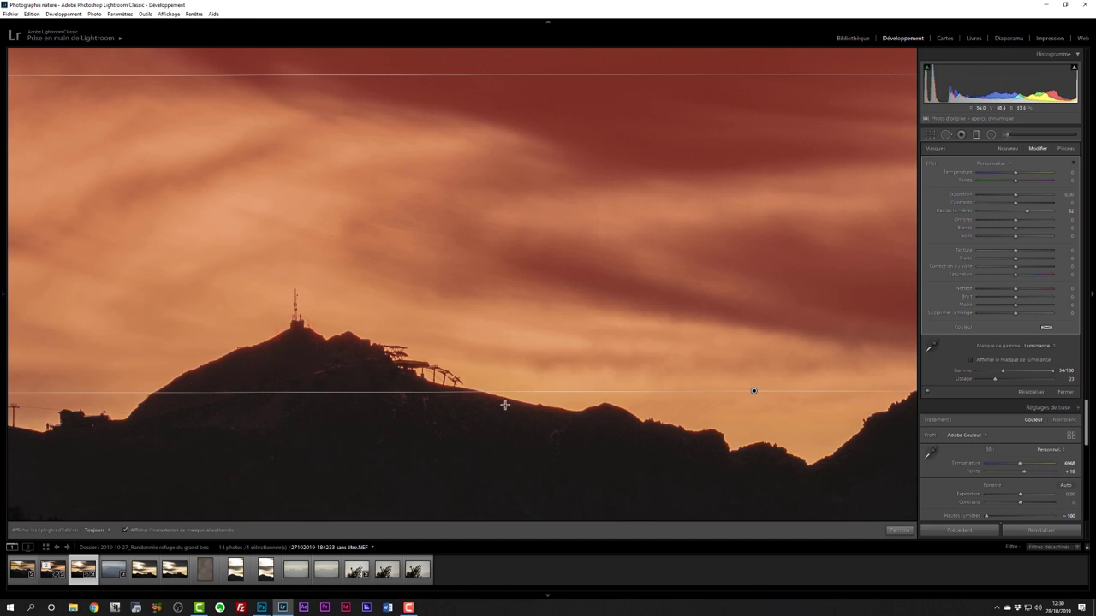
click(1004, 373)
drag(1003, 373, 1021, 371)
click(672, 267)
drag(555, 240, 562, 124)
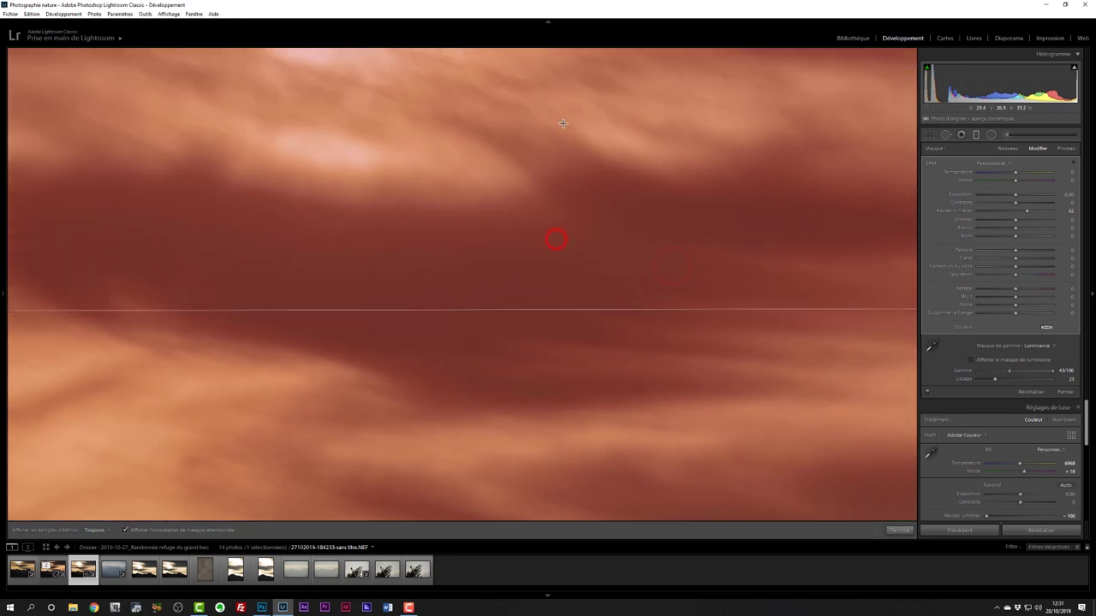
click(590, 410)
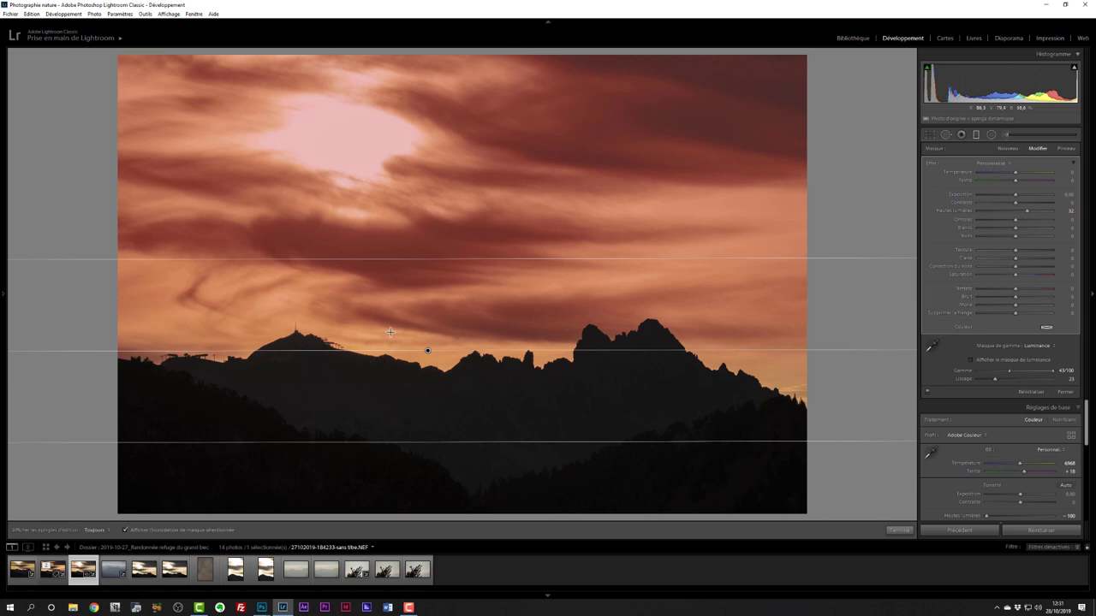
Step: With the overlay hidden, lower the sky filter's highlights, raise dehaze and darken its blacks
key(o)
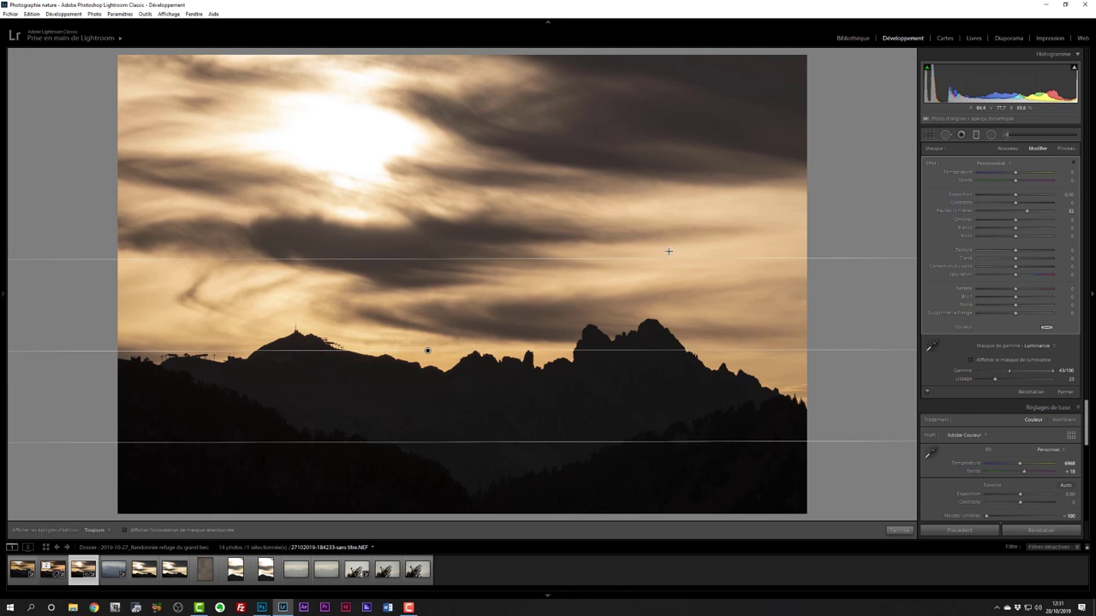
double_click(968, 211)
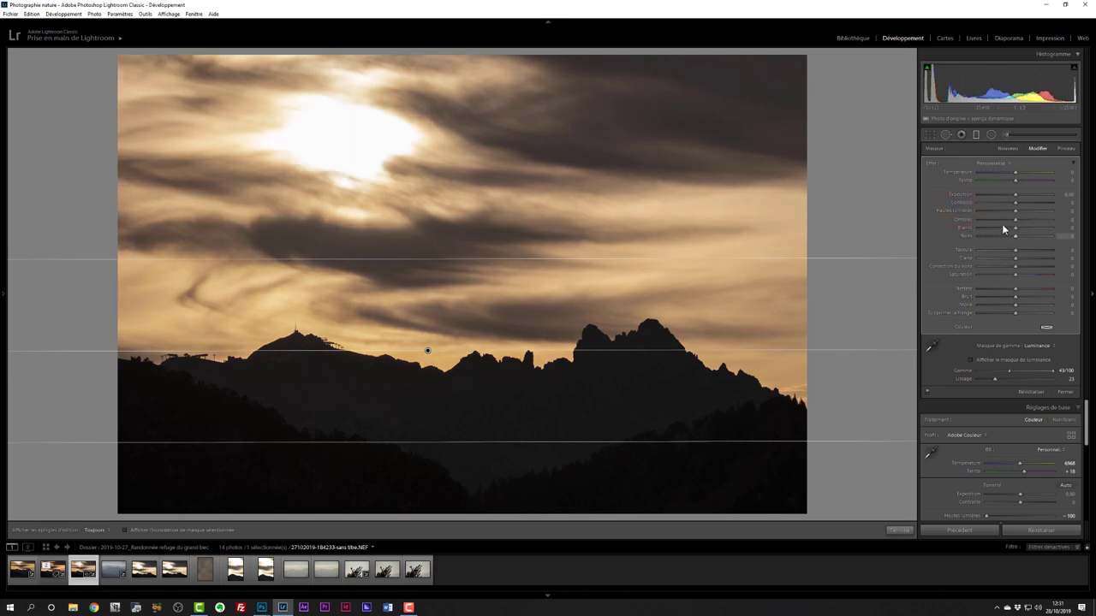
drag(1014, 212, 969, 210)
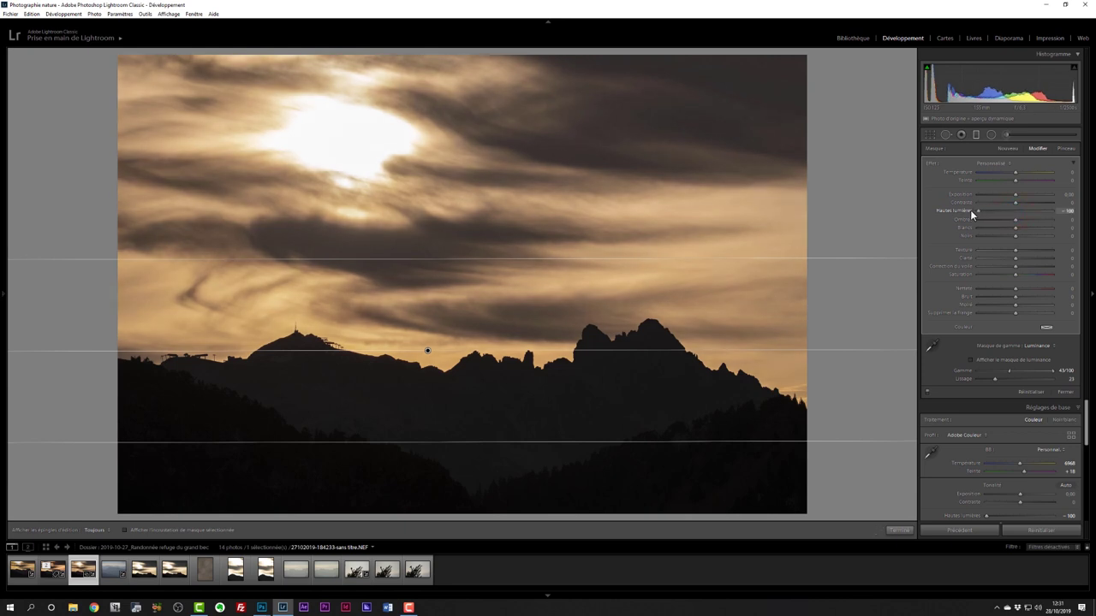
drag(1014, 265, 1025, 264)
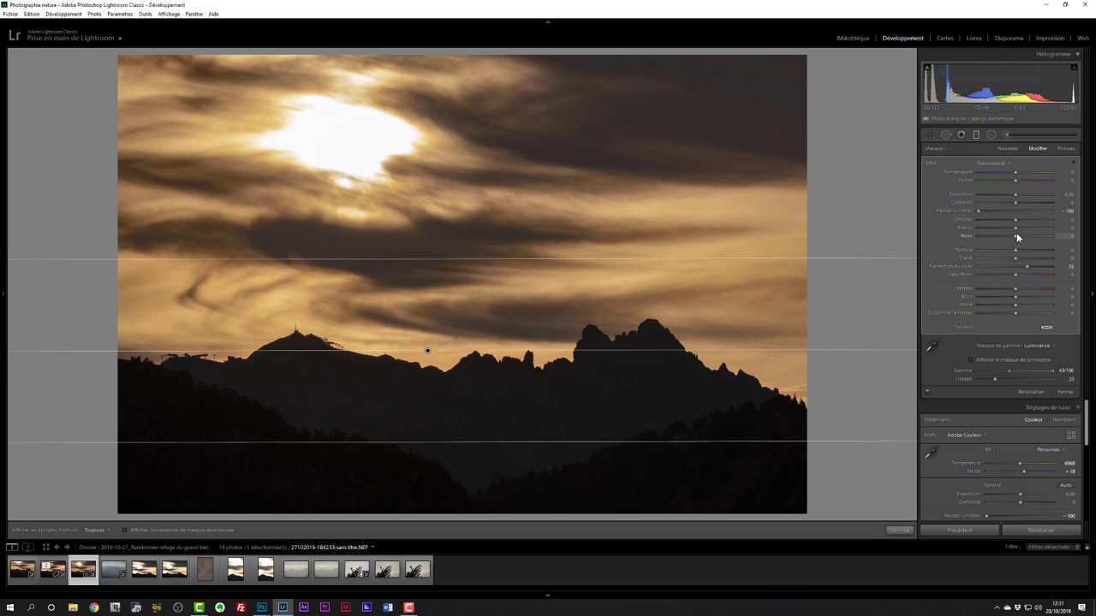
mouse_move(1016, 236)
mouse_down()
mouse_move(1004, 238)
mouse_move(1008, 219)
mouse_up()
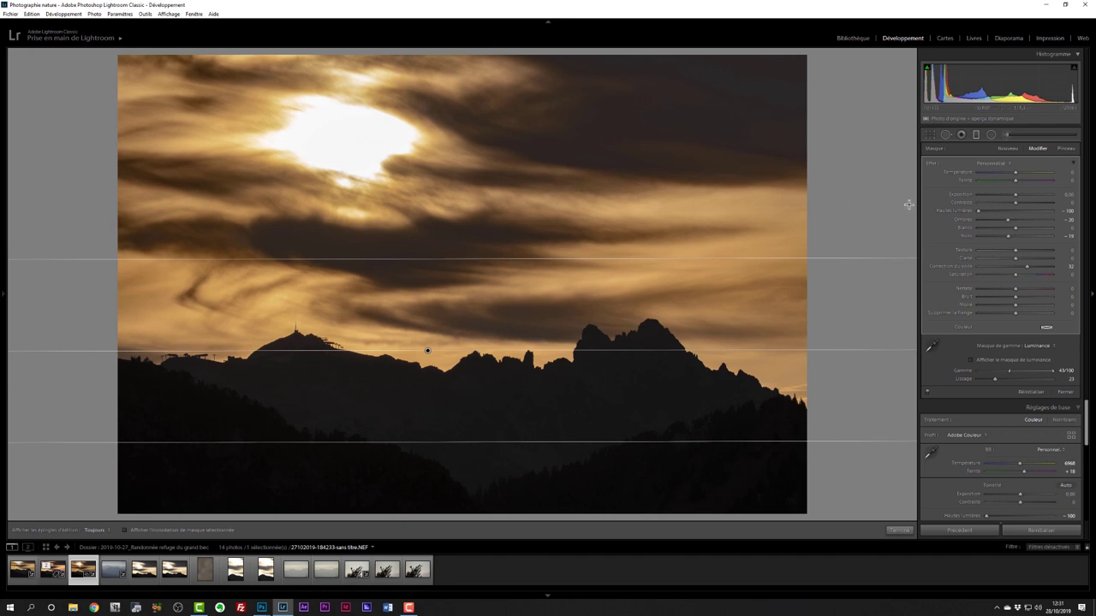
drag(977, 210, 988, 212)
Step: Increase the sky filter's contrast, compare it off and on, and close the filter edit
click(1016, 202)
drag(1015, 202, 1022, 206)
click(928, 394)
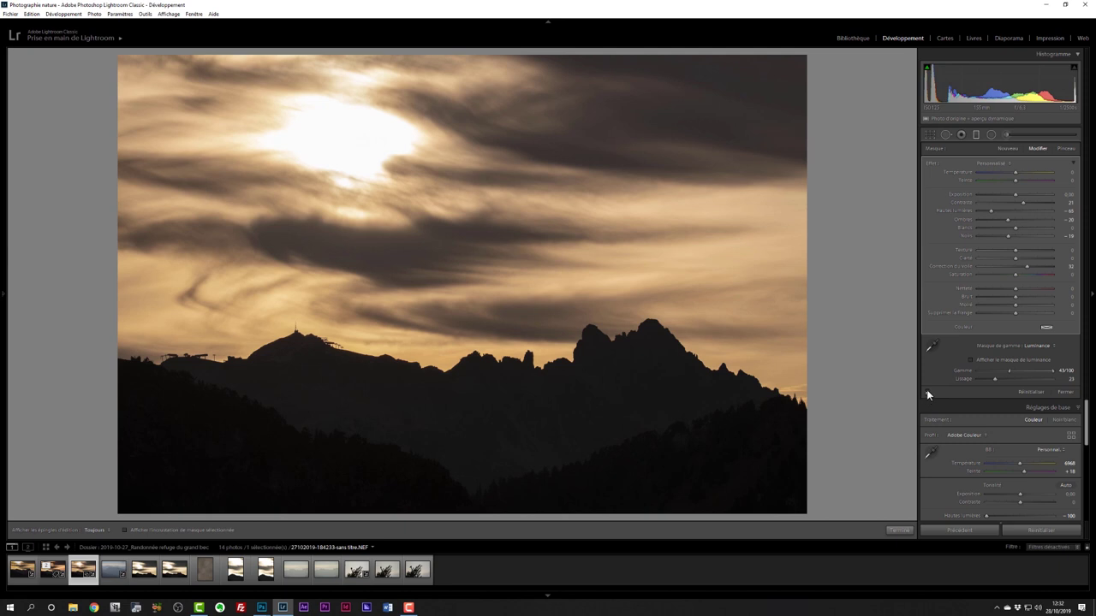
click(928, 394)
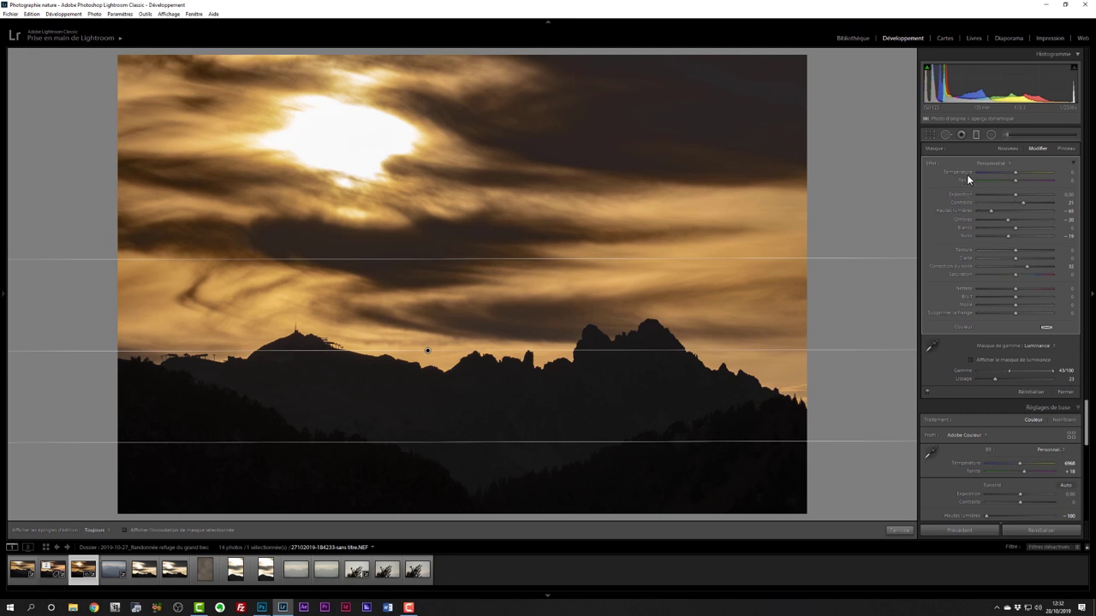
click(976, 135)
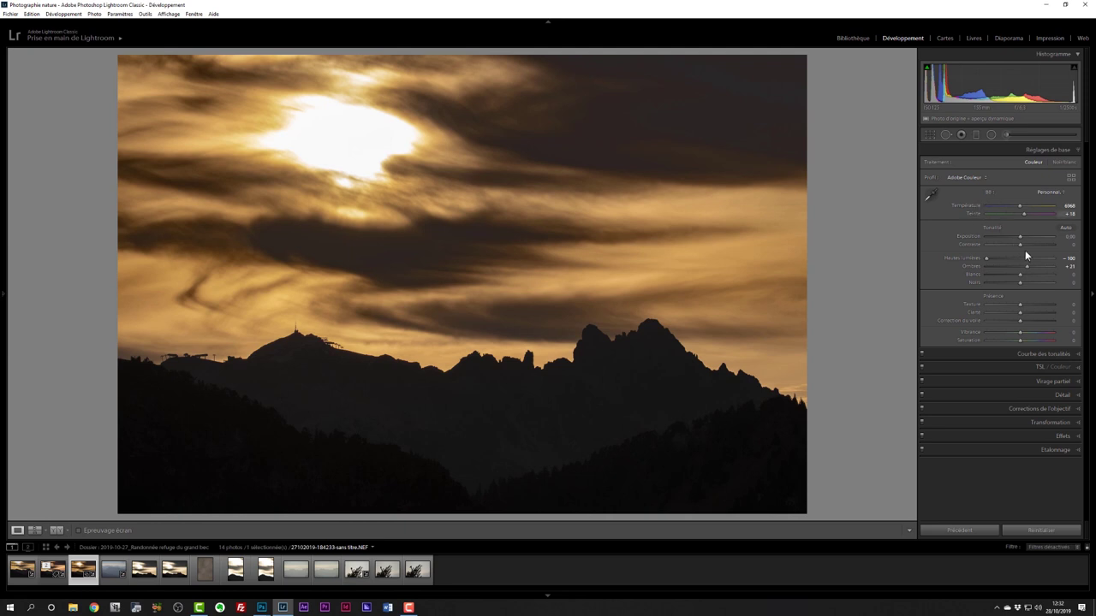
Step: Lower the photo's Saturation to -12 and bring up the profile browser
drag(1019, 339, 1015, 338)
click(1070, 178)
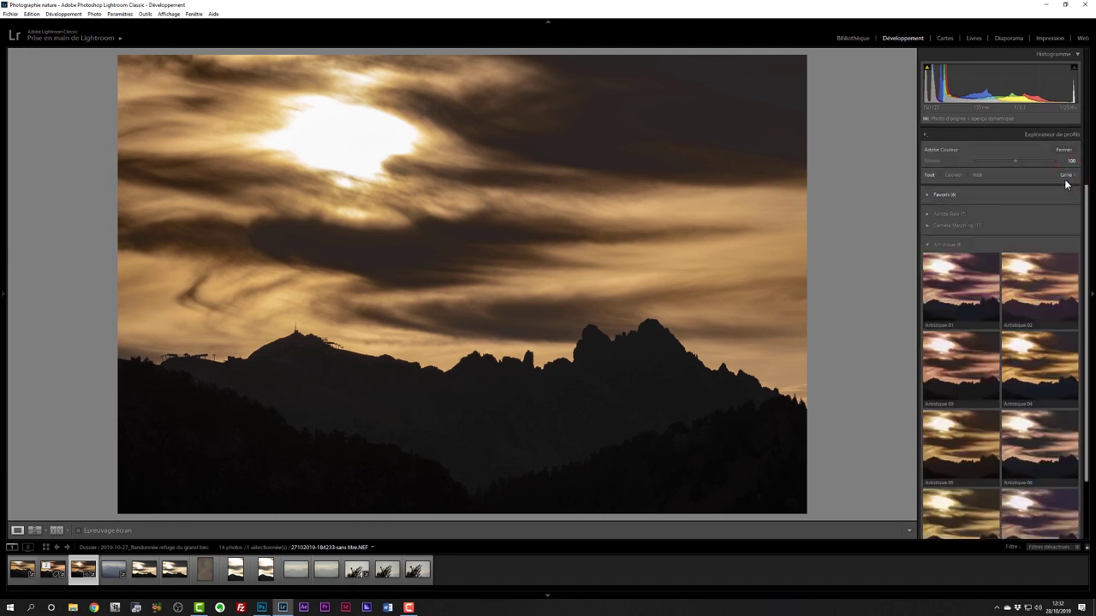
drag(1087, 248, 1082, 297)
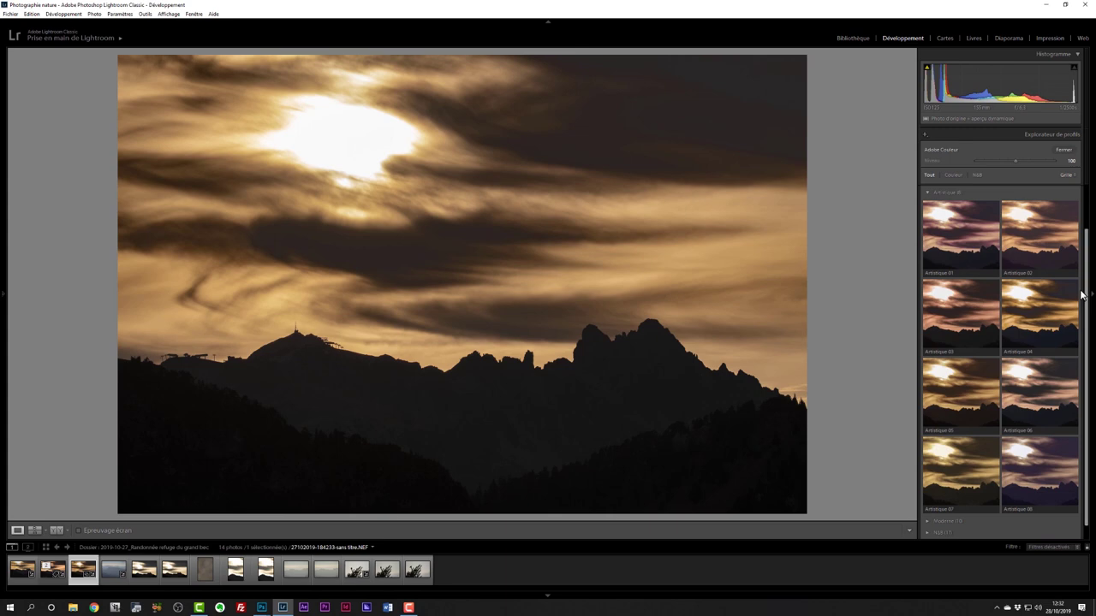
Step: Preview the Artistique 06, 08, 04 and 01 profiles on the photo
click(1070, 374)
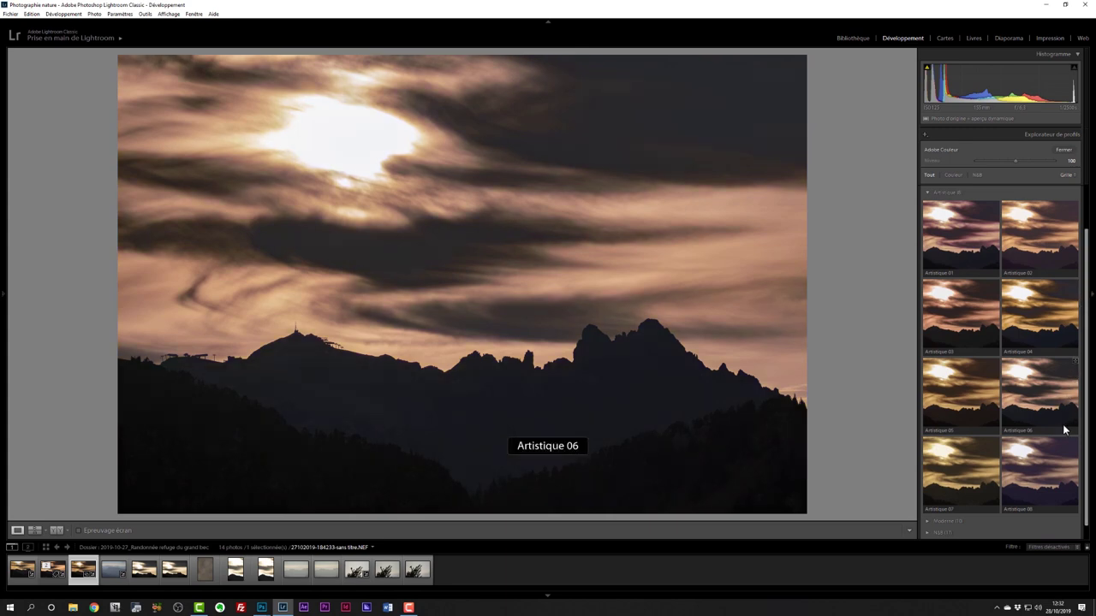
click(1048, 460)
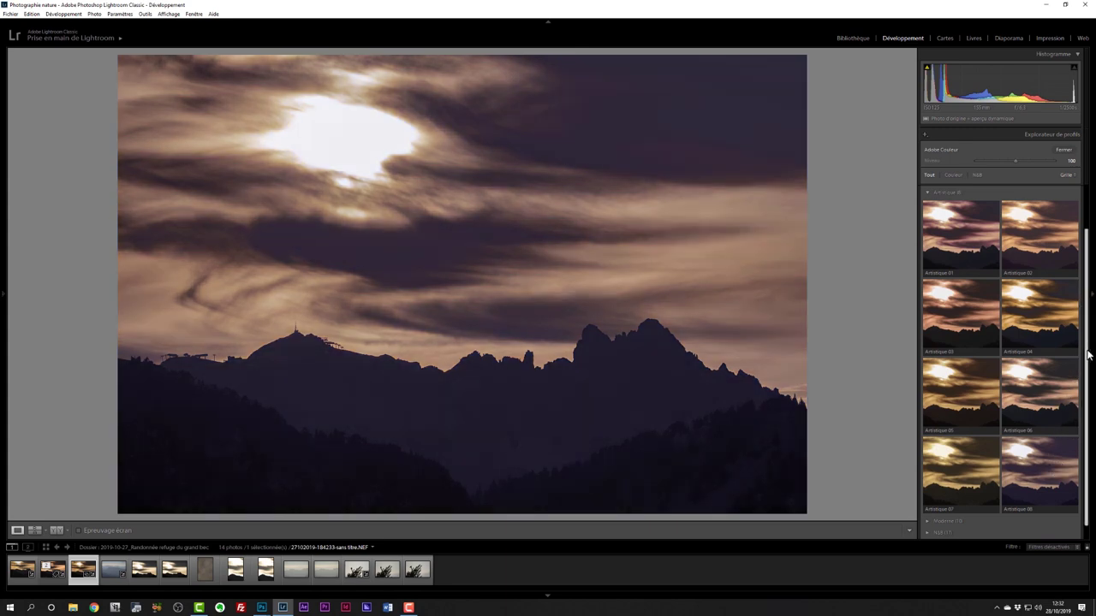
click(1070, 299)
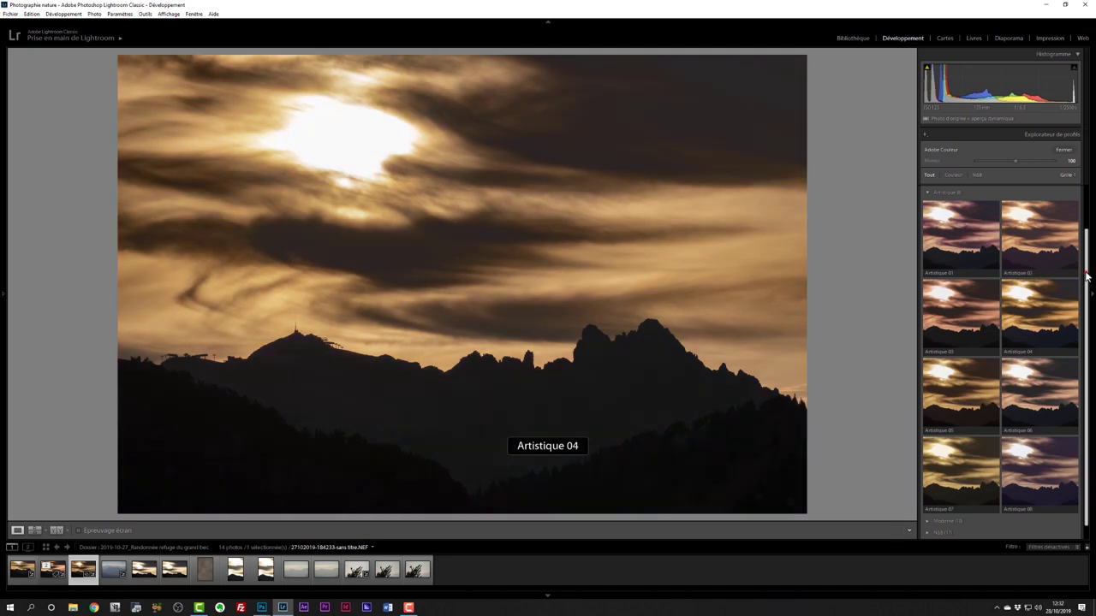
scroll(1080, 281, up, 1)
click(976, 259)
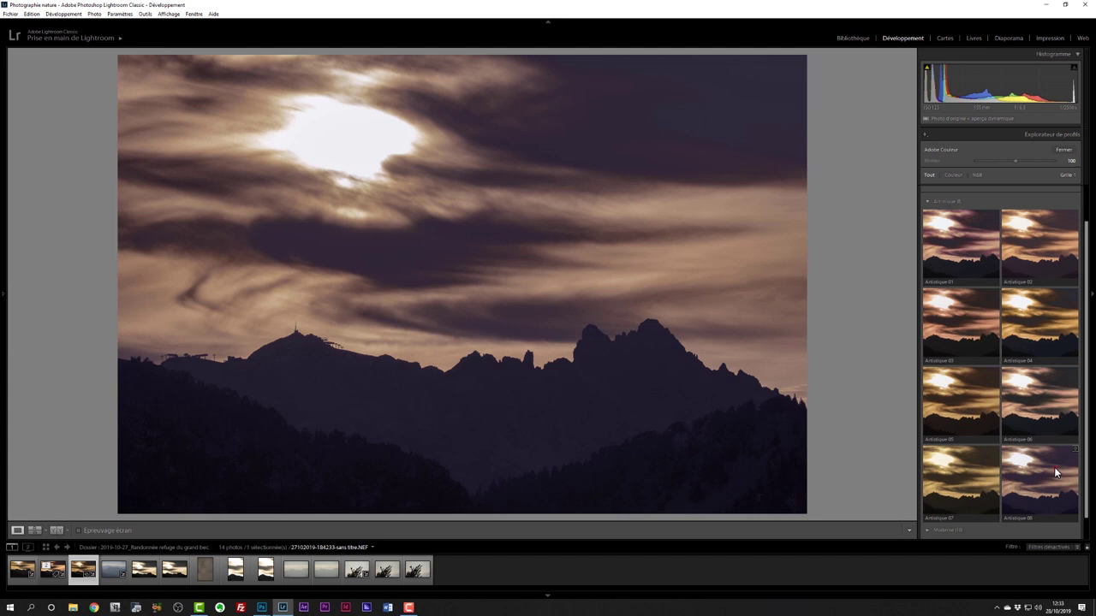
Step: Apply the Artistique 08 profile and bring its amount down to 50
click(1054, 469)
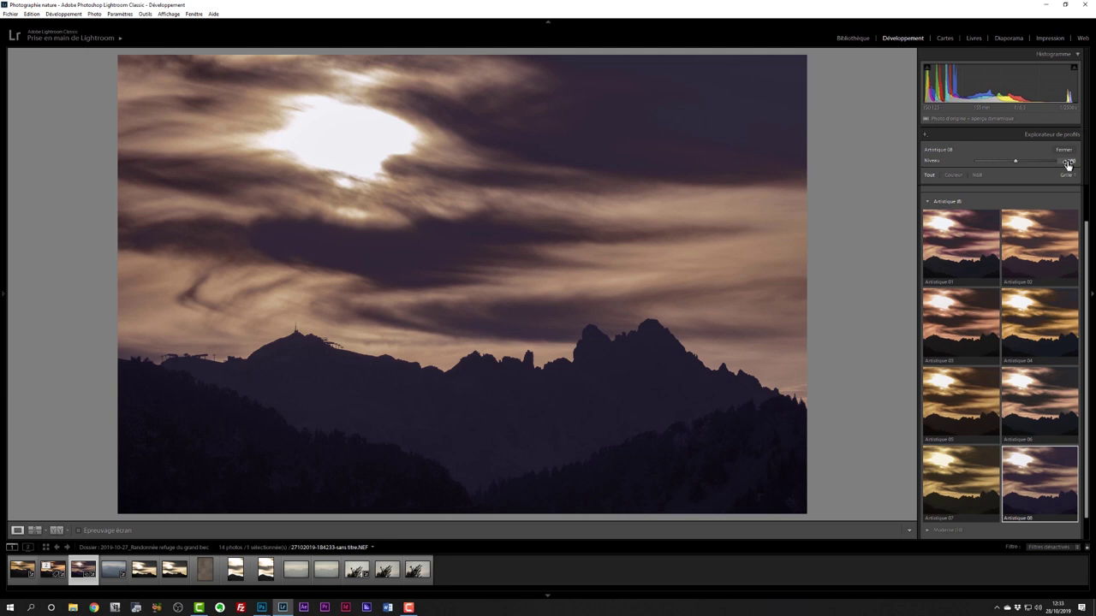
drag(1010, 161, 990, 160)
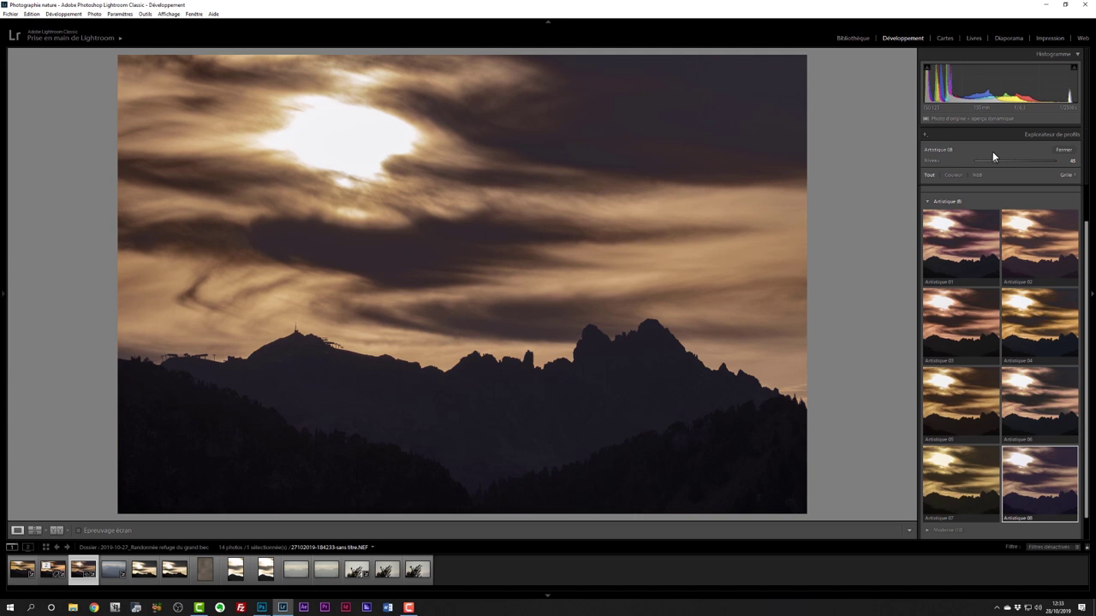
drag(992, 162, 1048, 166)
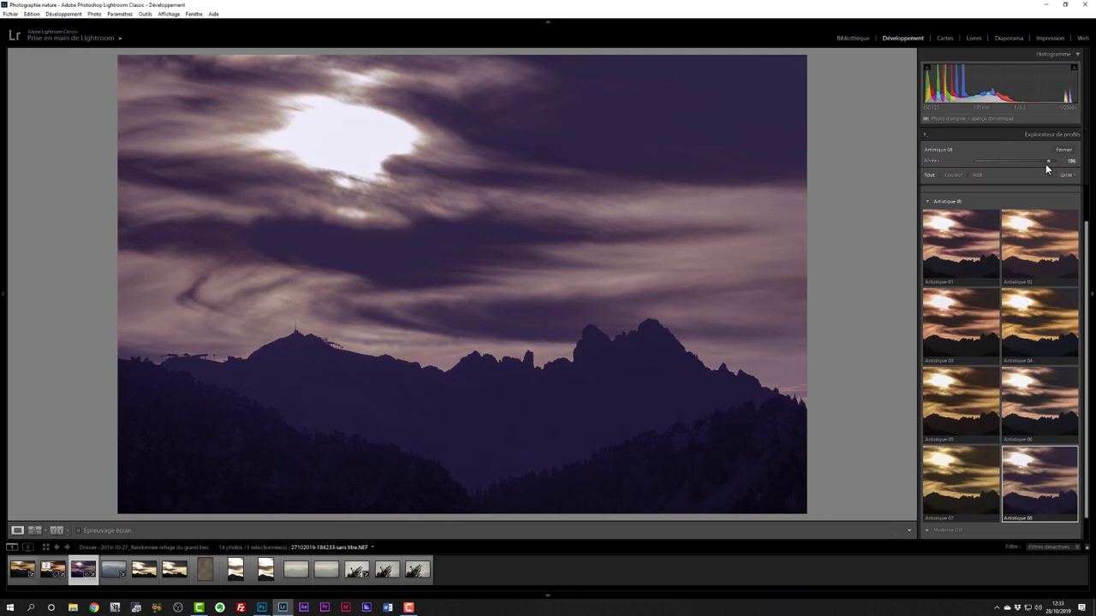
drag(1042, 160, 995, 163)
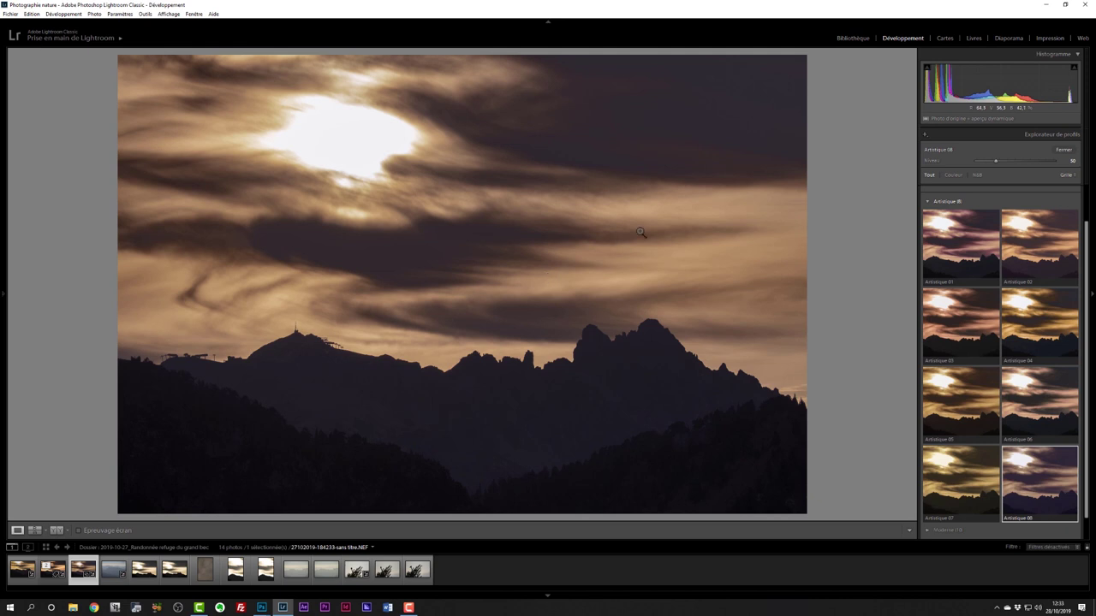
Step: Close the profile browser and raise Highlights to -29, checking ridge detail zoomed in
click(1062, 151)
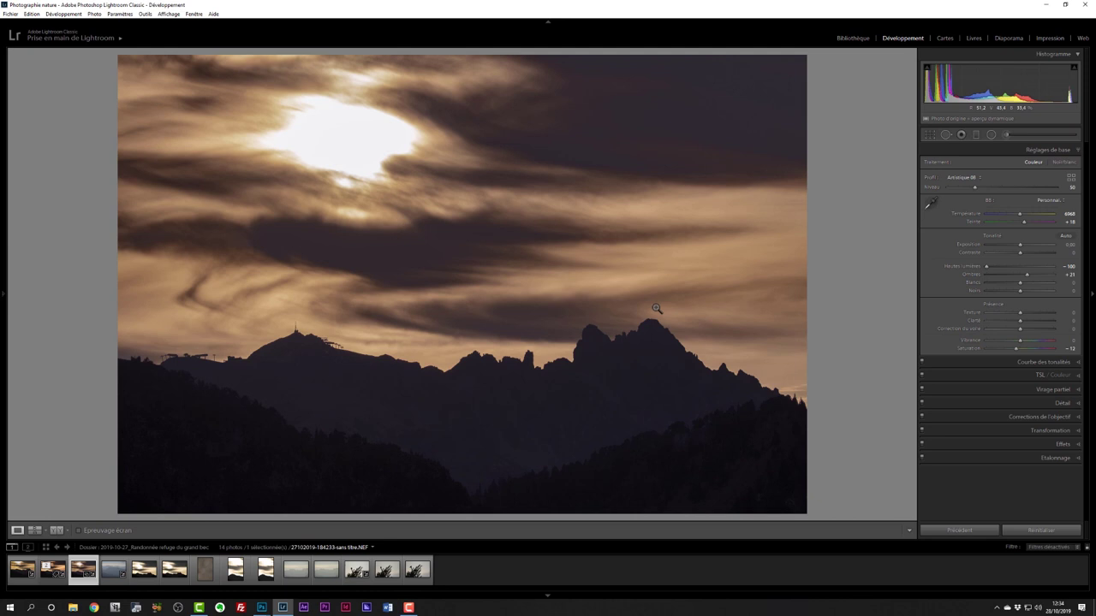
click(986, 268)
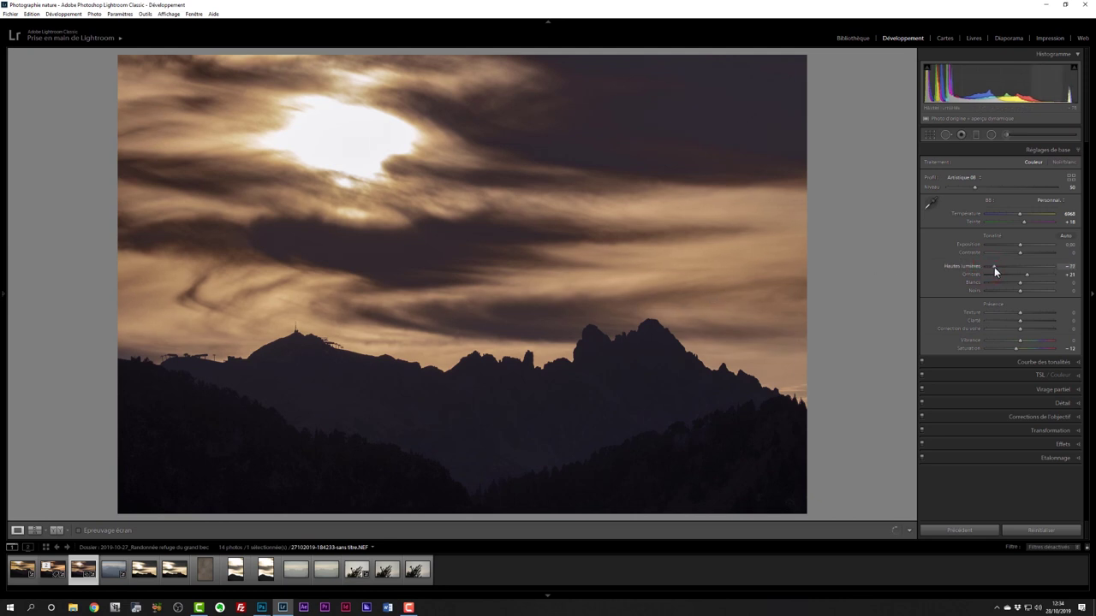
drag(994, 267, 1011, 268)
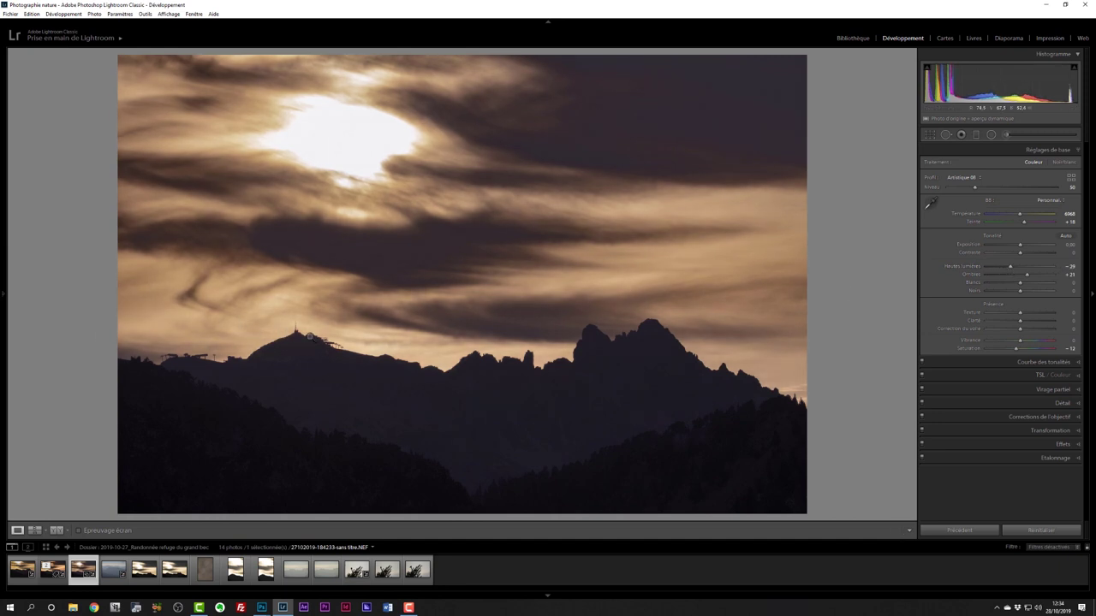
click(282, 339)
drag(271, 368, 435, 336)
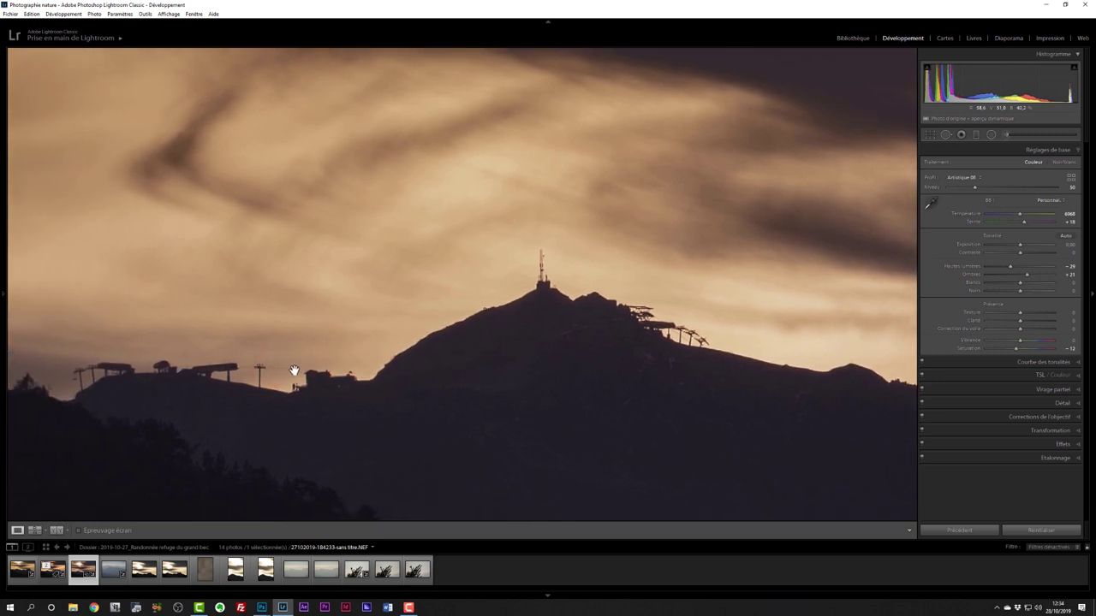
mouse_move(294, 370)
mouse_down()
mouse_move(318, 359)
mouse_move(401, 368)
mouse_up()
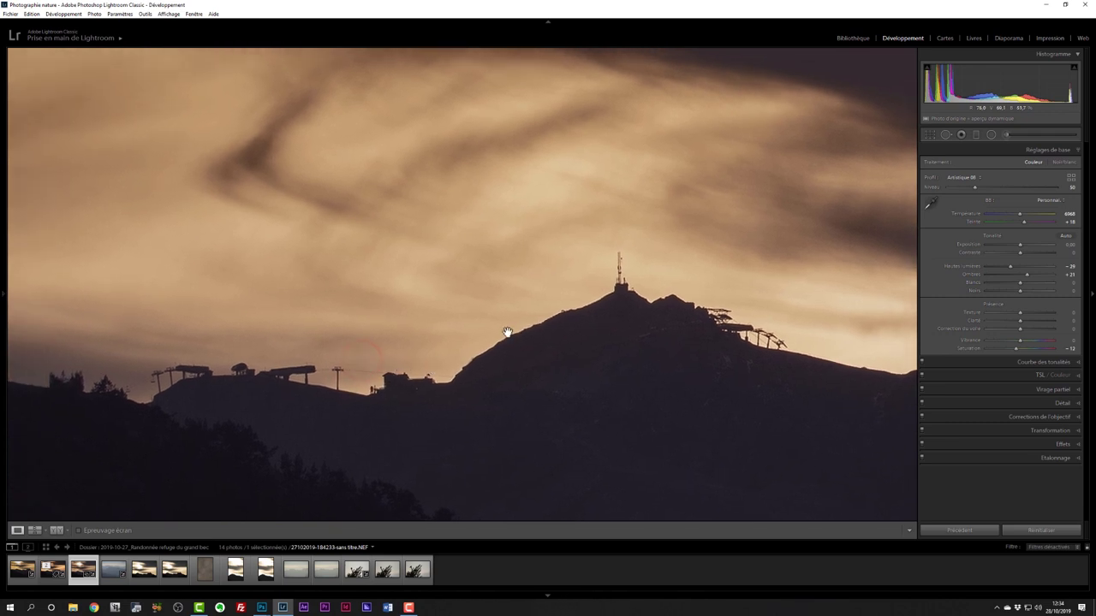
click(507, 333)
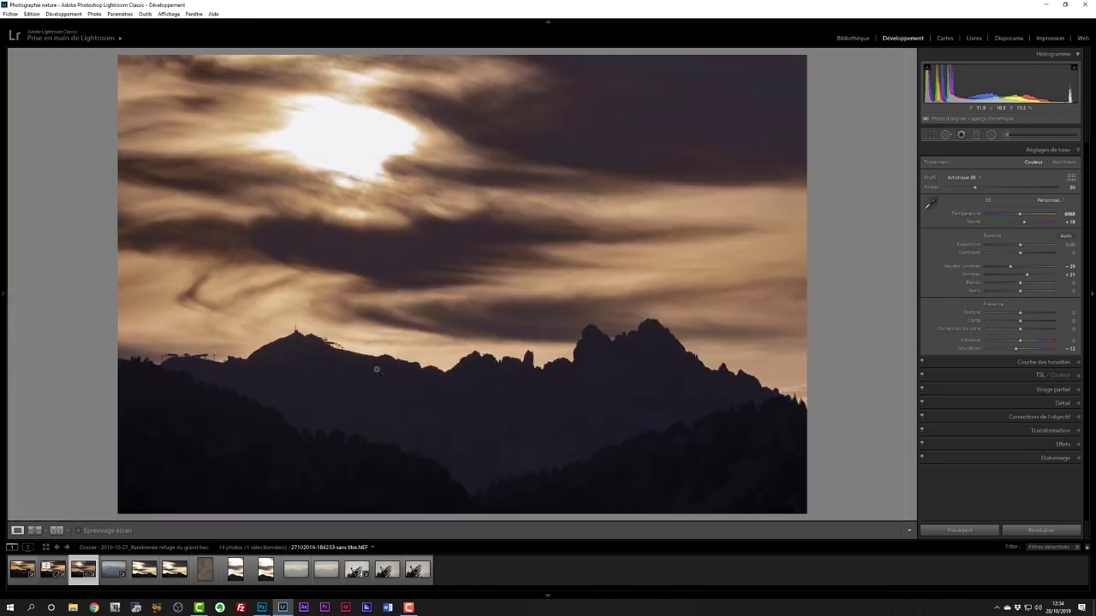
click(159, 358)
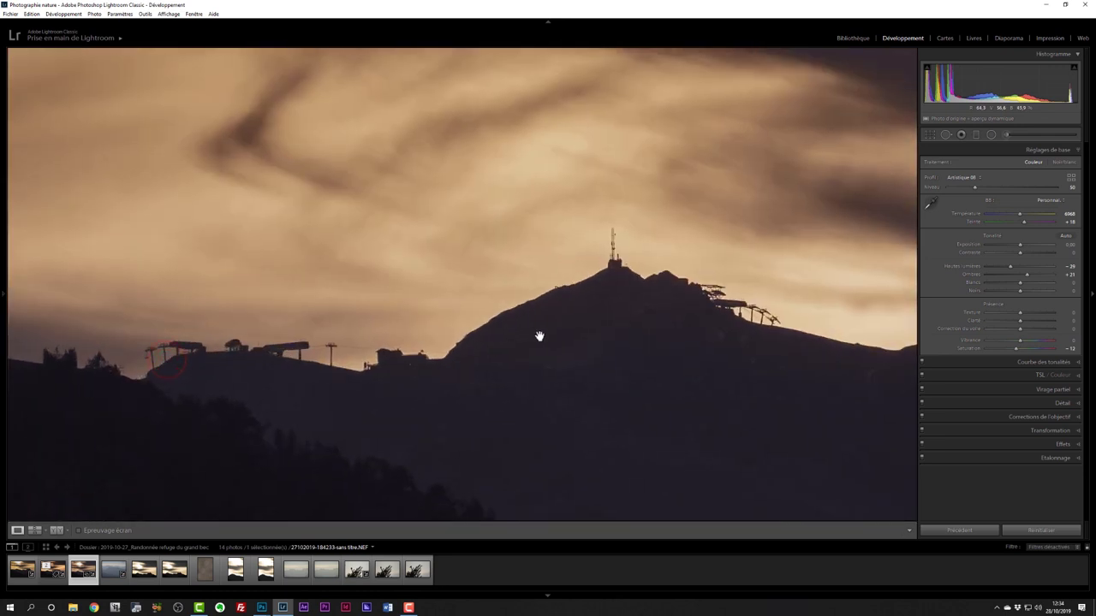
click(696, 339)
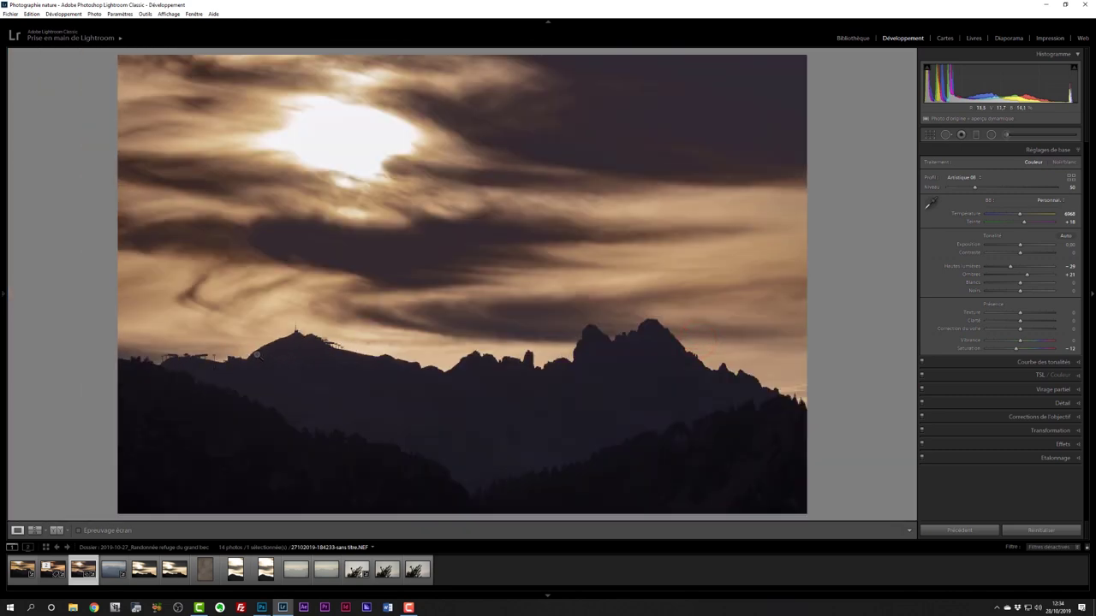
click(224, 358)
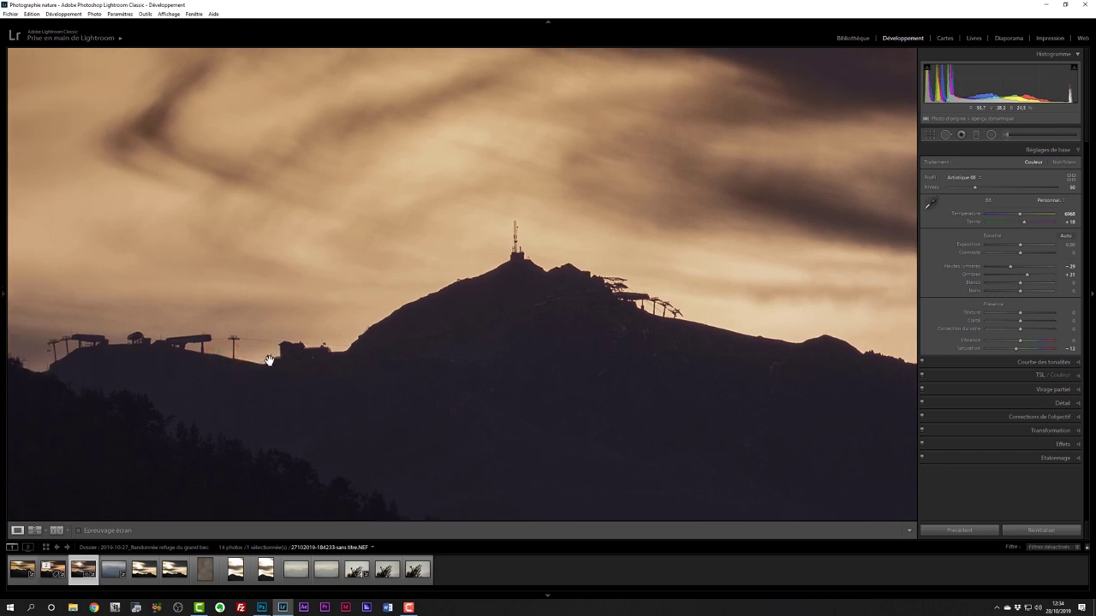
drag(275, 359, 283, 359)
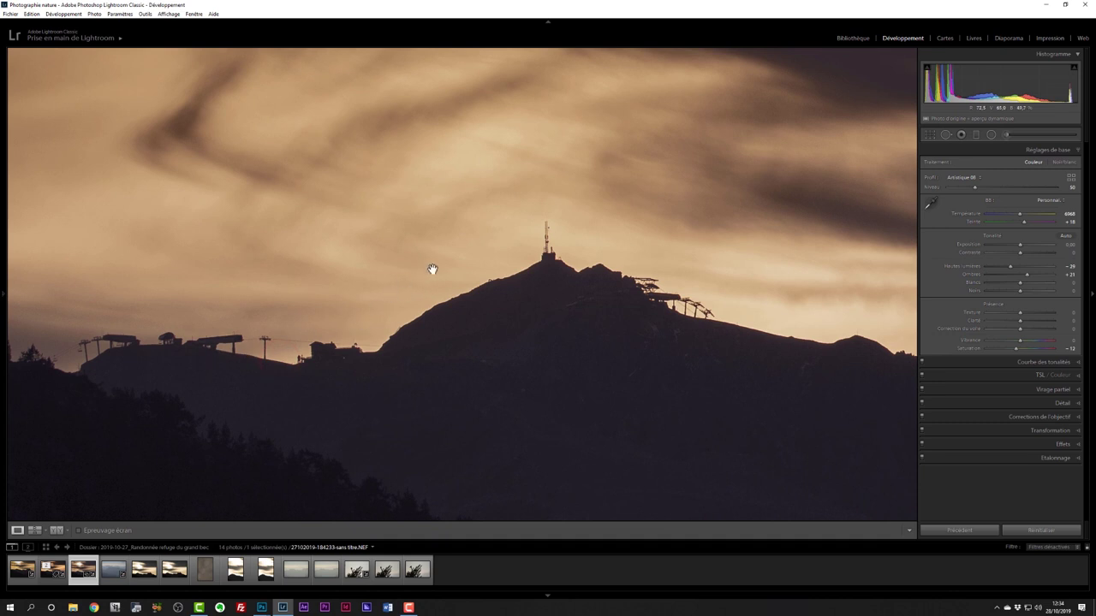
Step: Paint an Adjustment Brush mask across the sky around the peak and raise its highlights
click(1009, 135)
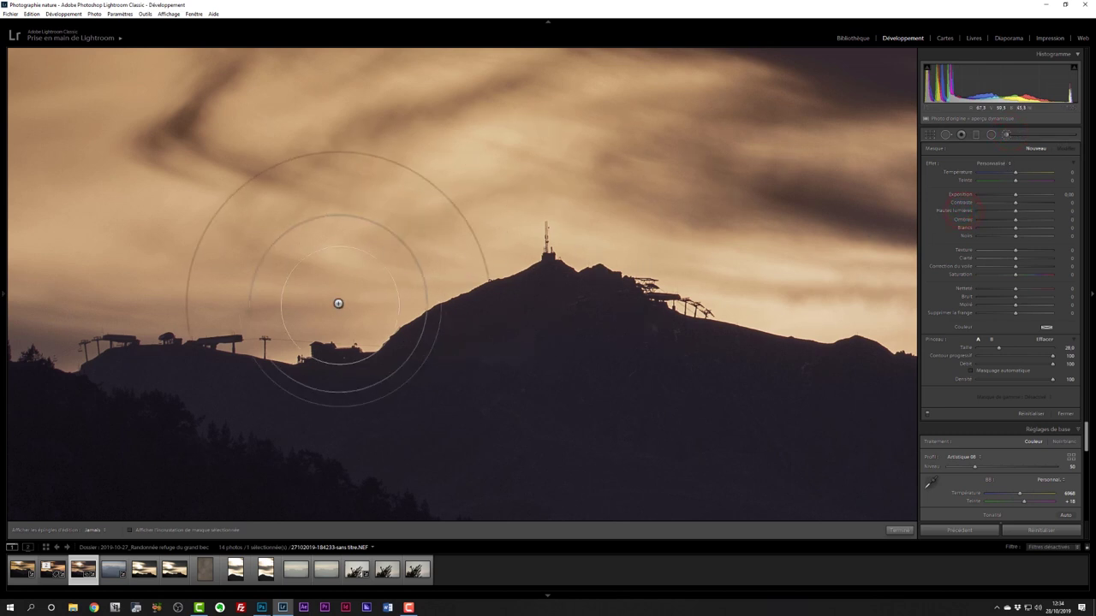
drag(338, 293, 435, 271)
drag(338, 293, 232, 305)
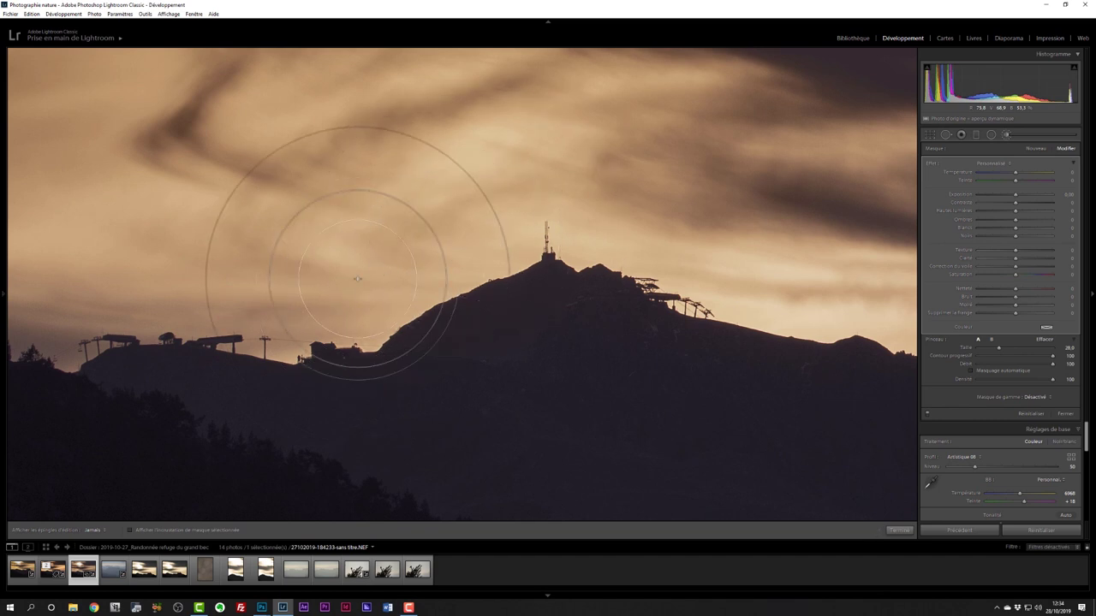
key(o)
mouse_move(103, 321)
mouse_down()
mouse_move(76, 330)
mouse_move(685, 241)
mouse_move(734, 245)
mouse_move(819, 306)
mouse_move(841, 293)
mouse_up()
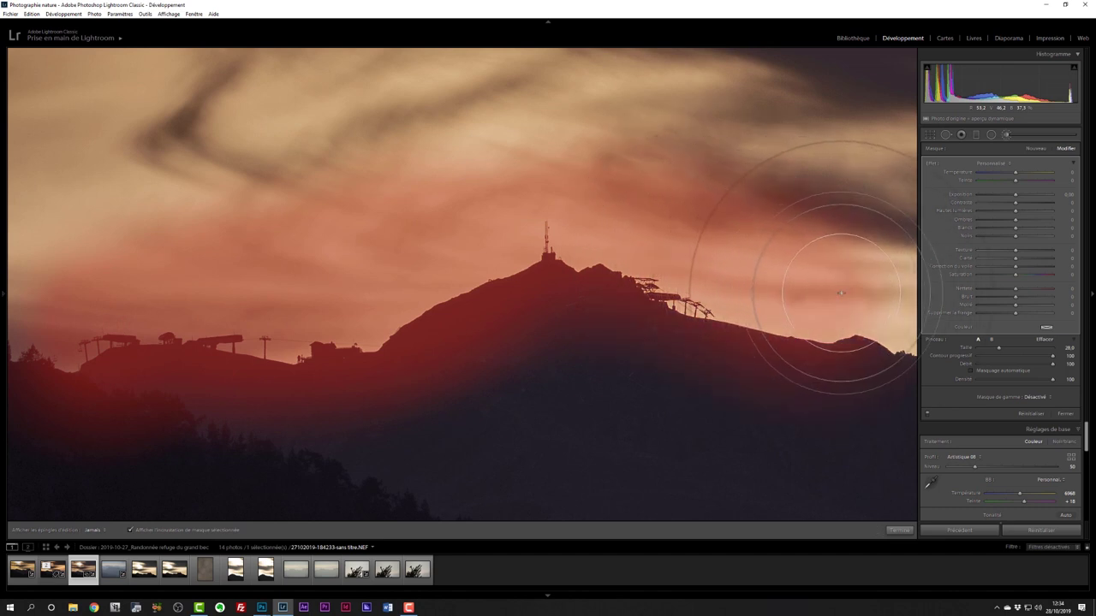
drag(1015, 211, 1029, 217)
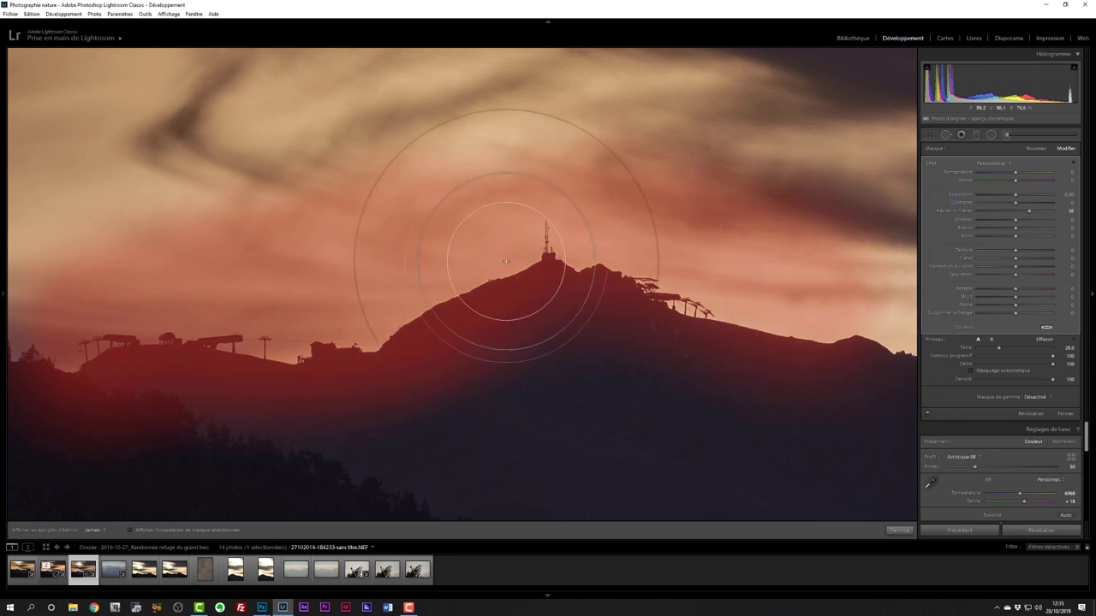
key(o)
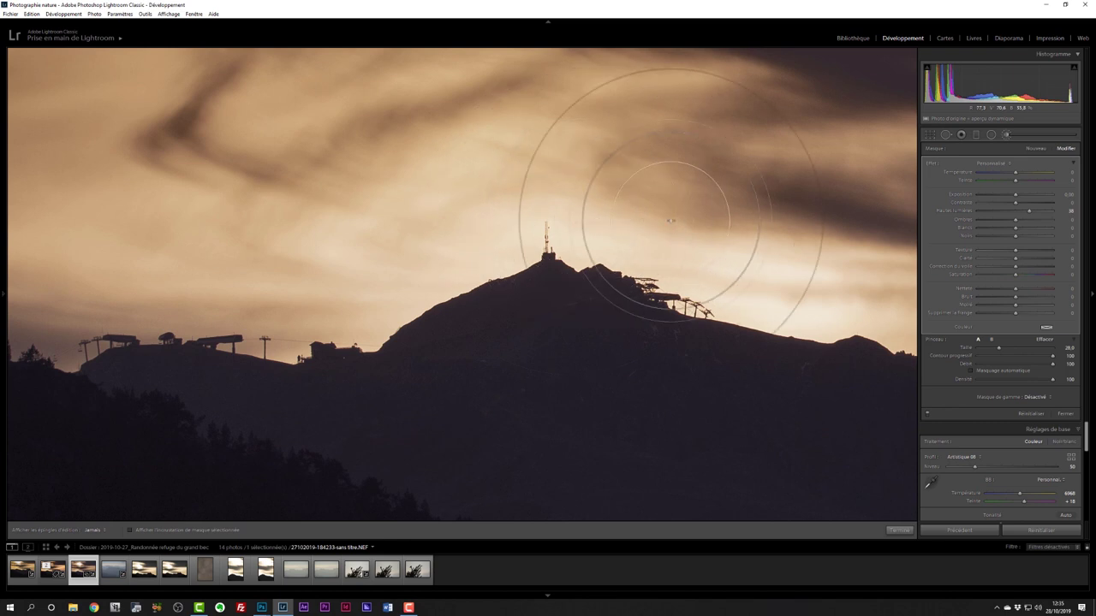
Step: Compare the brush adjustment off and on, paint more around the peak, then view the whole photo
click(926, 415)
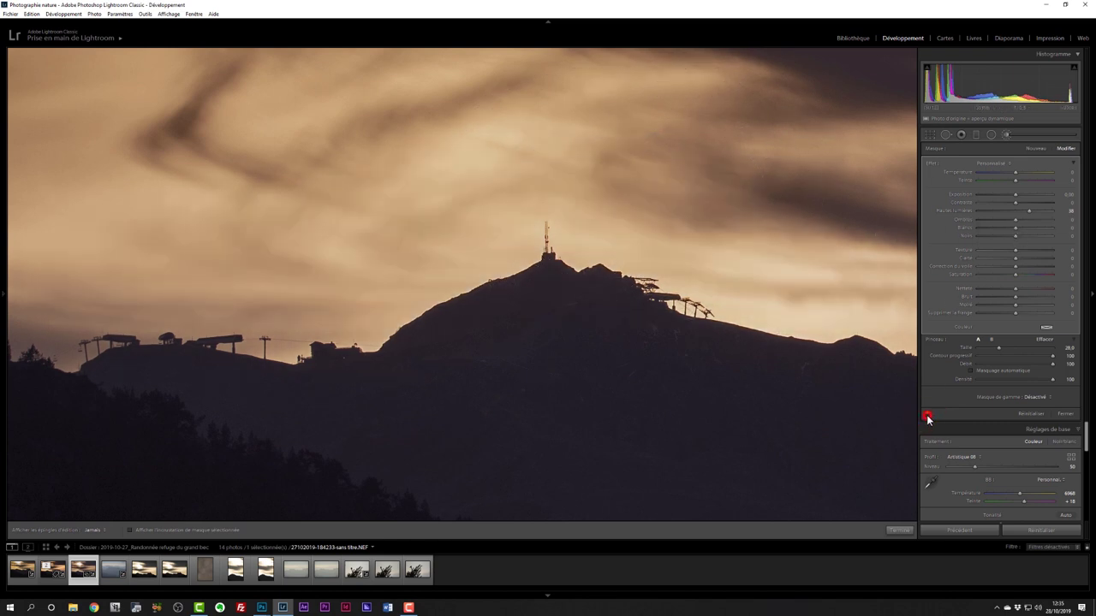
click(926, 417)
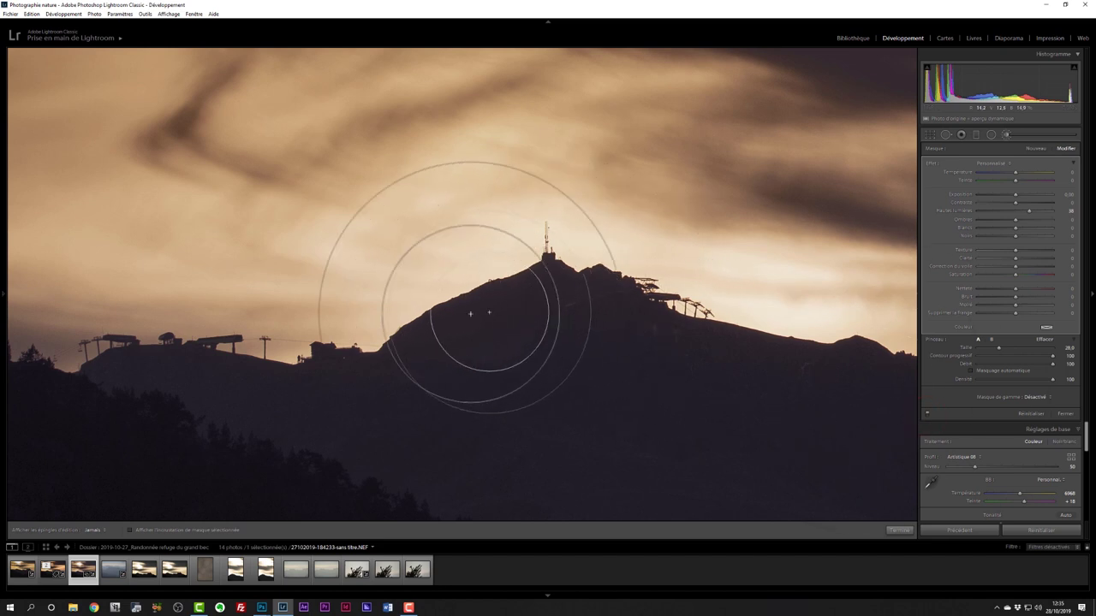
mouse_move(589, 247)
mouse_down()
mouse_move(533, 224)
mouse_move(616, 215)
mouse_move(552, 231)
mouse_move(587, 302)
mouse_move(542, 252)
mouse_move(502, 245)
mouse_up()
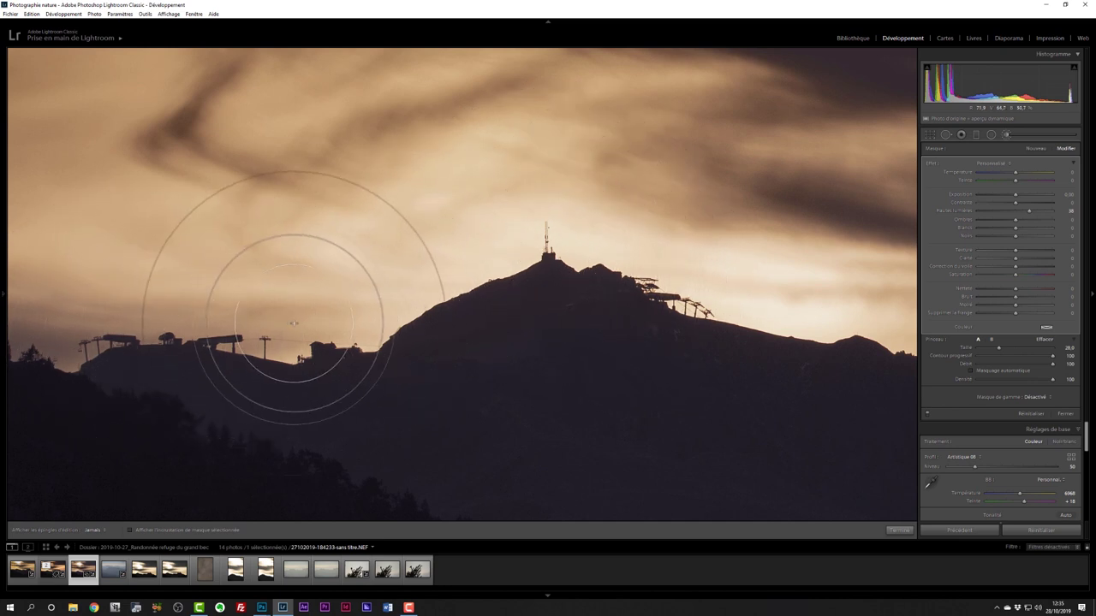
click(926, 415)
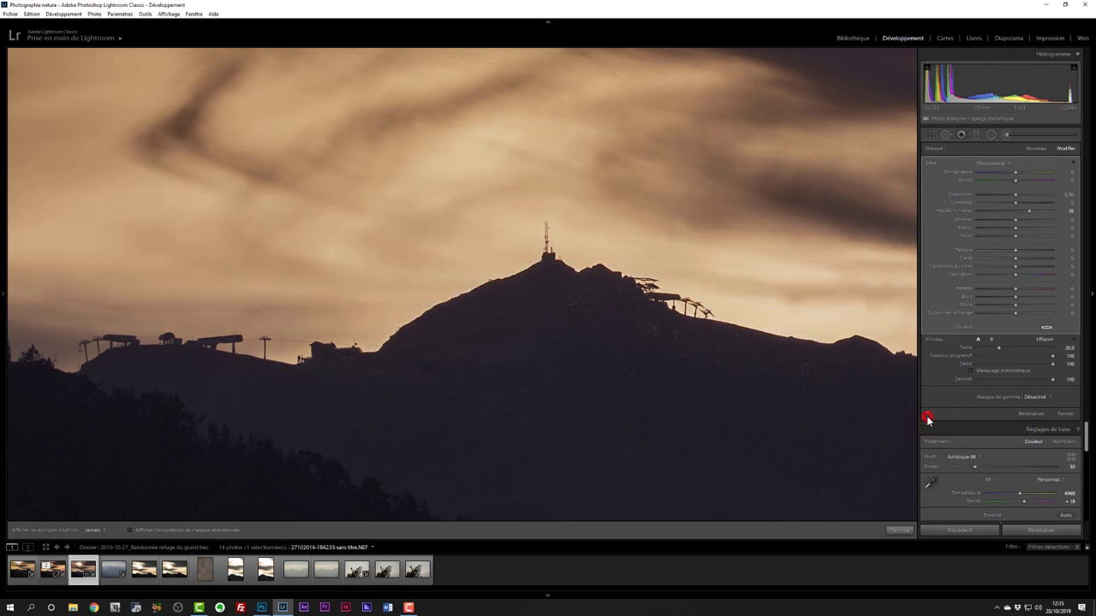
click(927, 418)
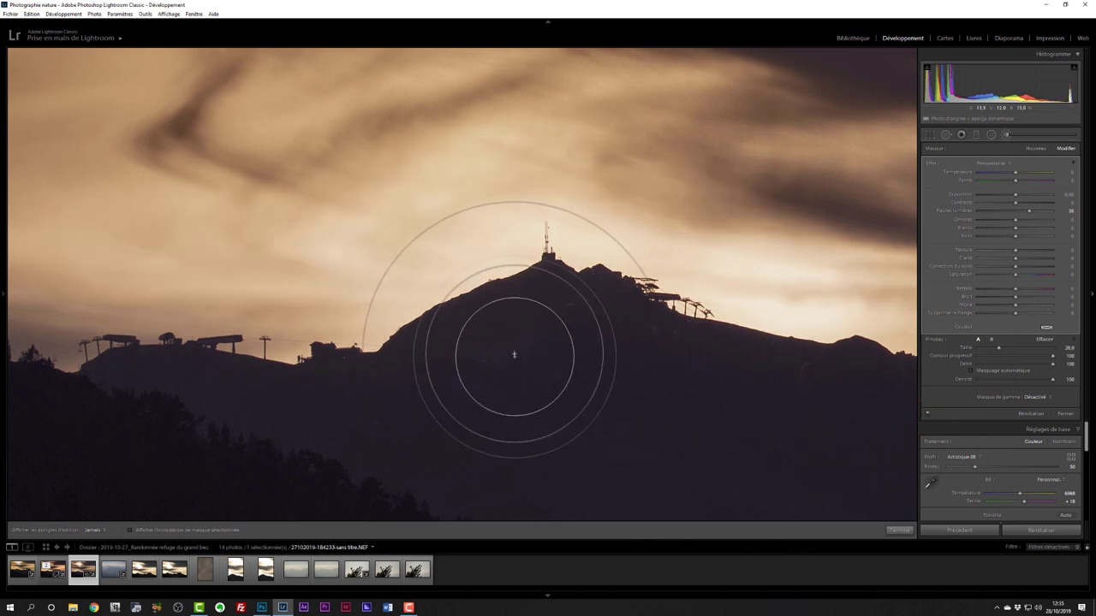
click(519, 323)
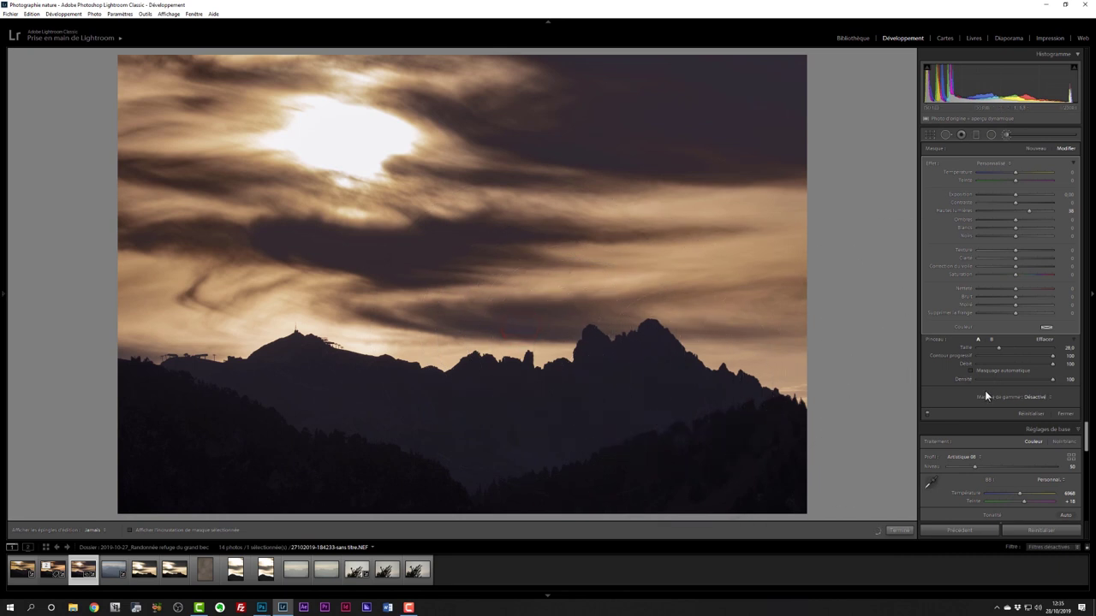
click(925, 415)
click(926, 415)
click(925, 415)
click(925, 415)
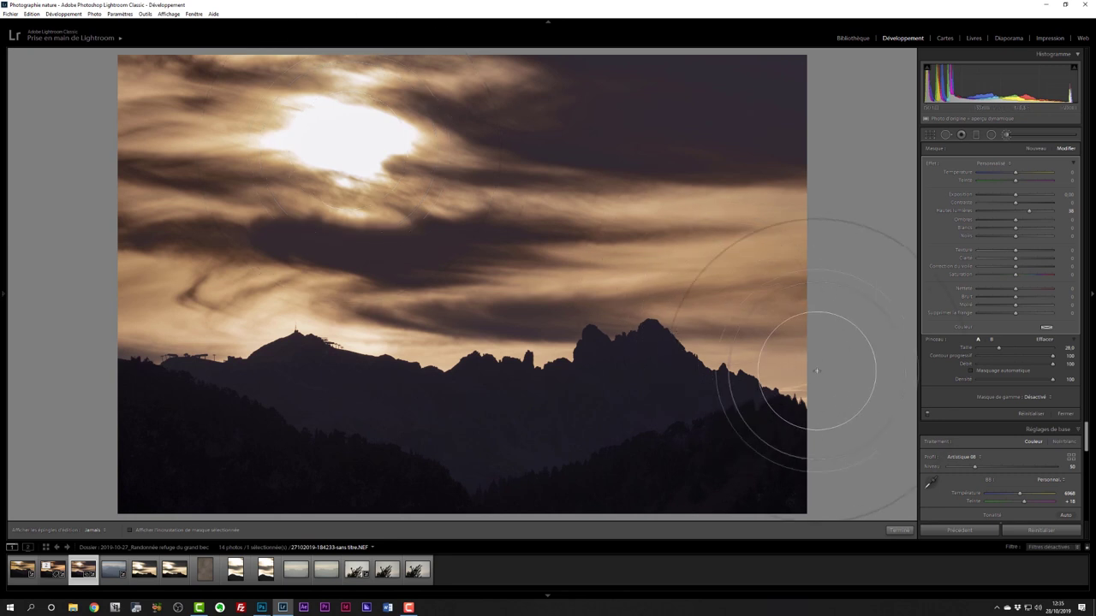
click(806, 385)
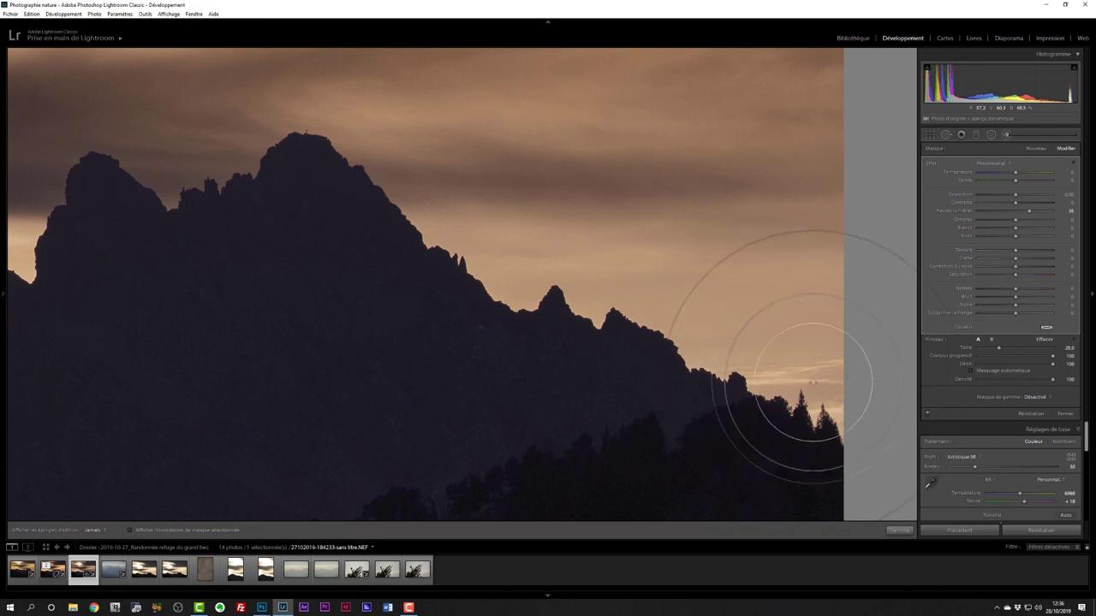
click(640, 285)
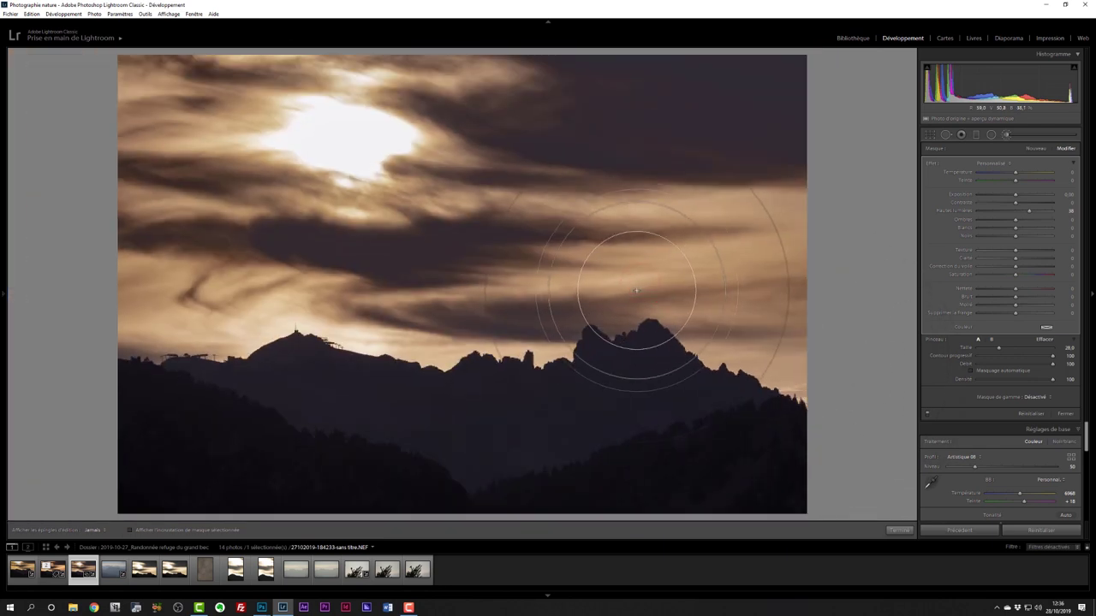
Step: Send the sunset photo from Lightroom to Photoshop CC 2019 via Modifier dans
right_click(588, 241)
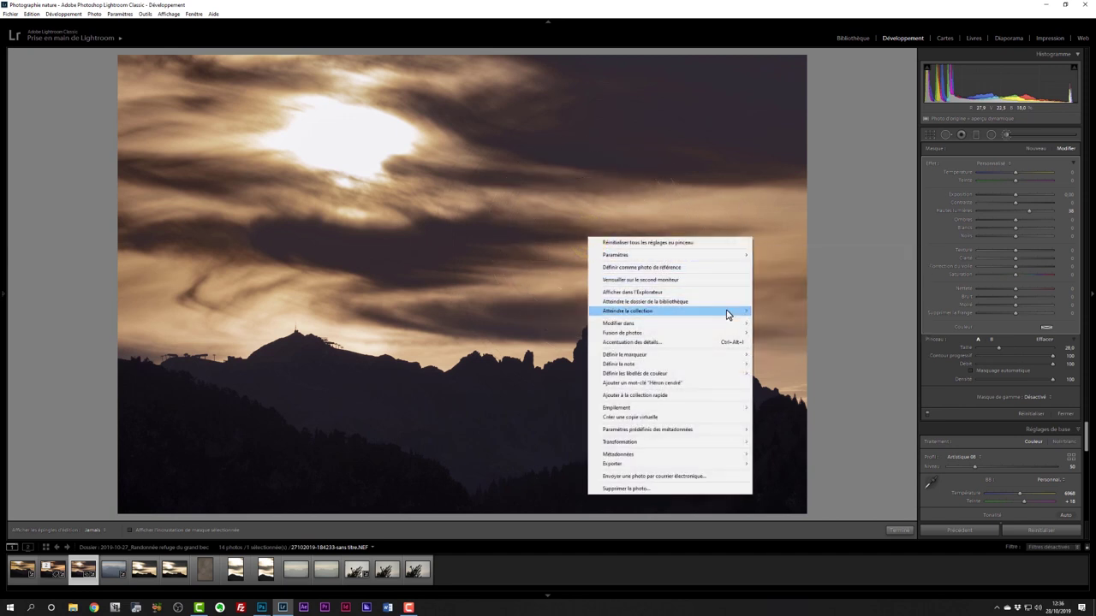
mouse_move(618, 323)
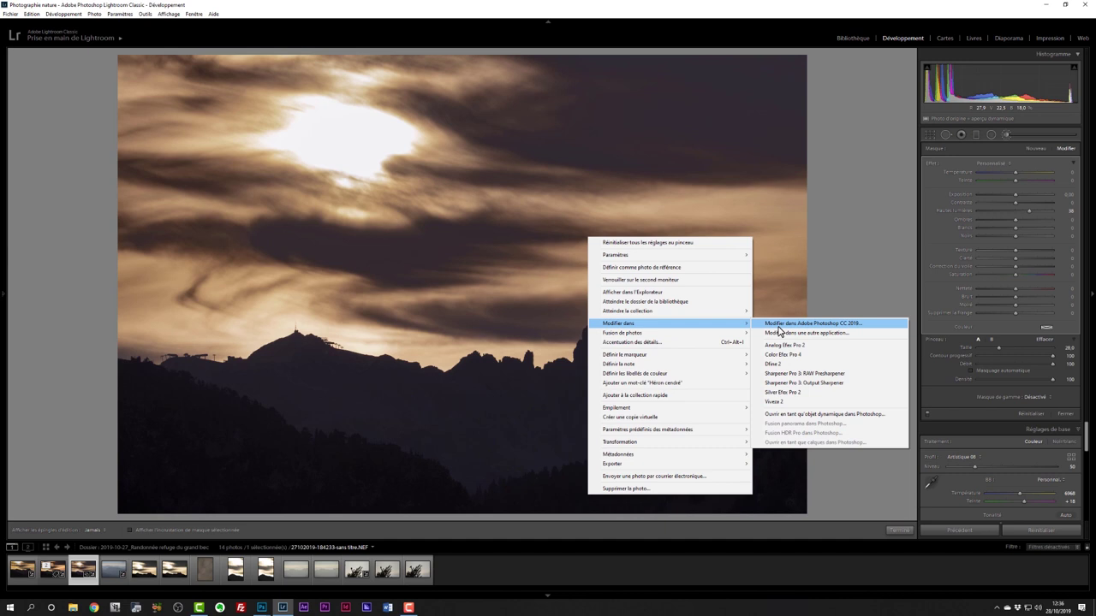
click(778, 325)
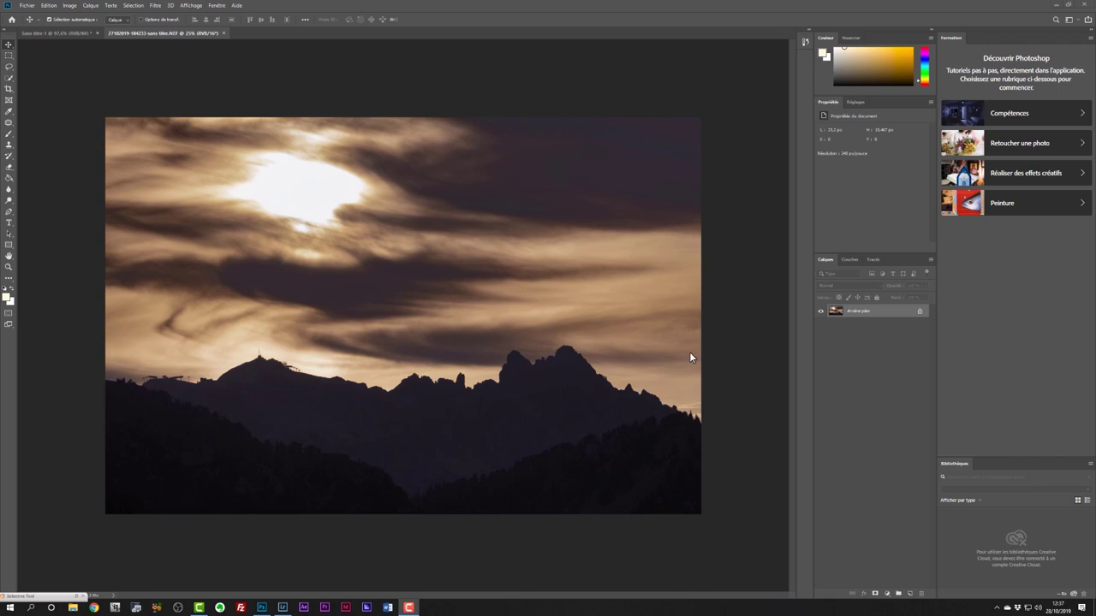
Step: Duplicate the Arrière-plan layer, naming the original 'RAW' and the duplicate 'Copie'
click(877, 317)
drag(875, 315, 909, 594)
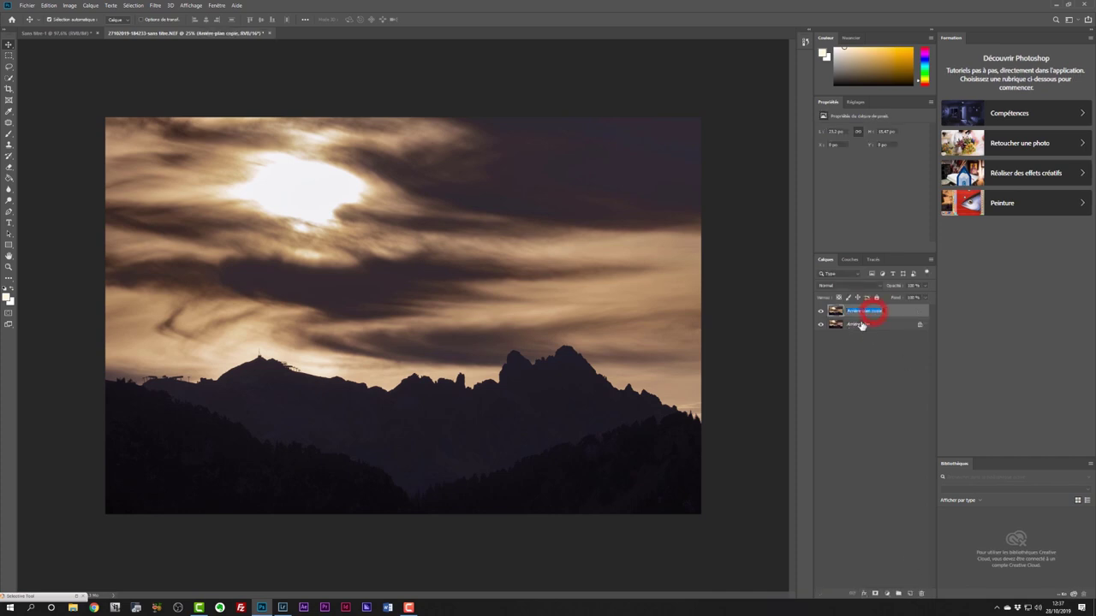
double_click(860, 323)
text(RAW)
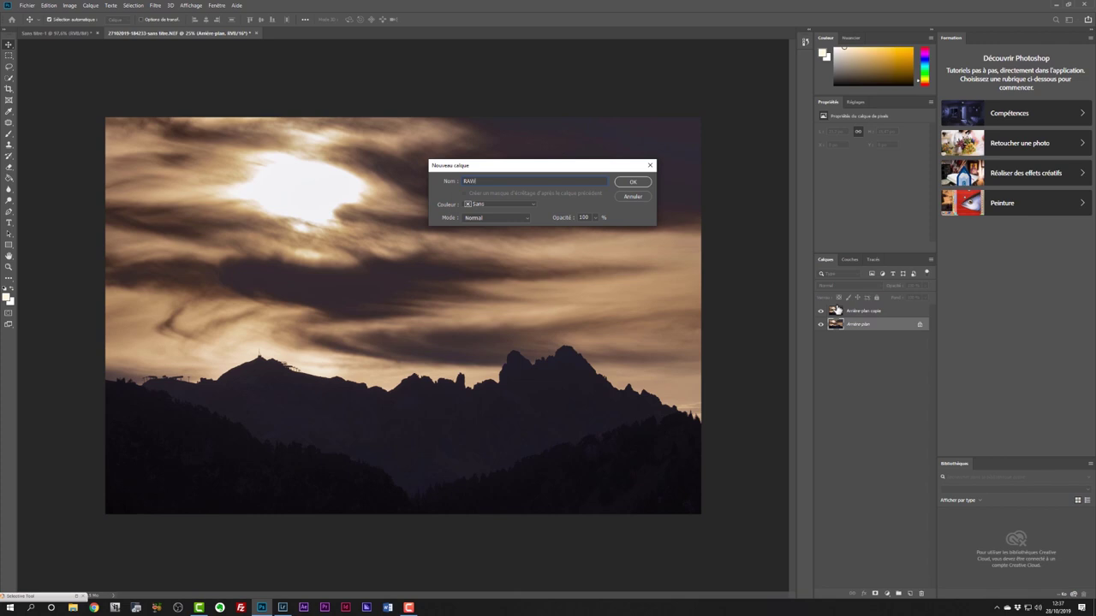
key(Return)
double_click(861, 310)
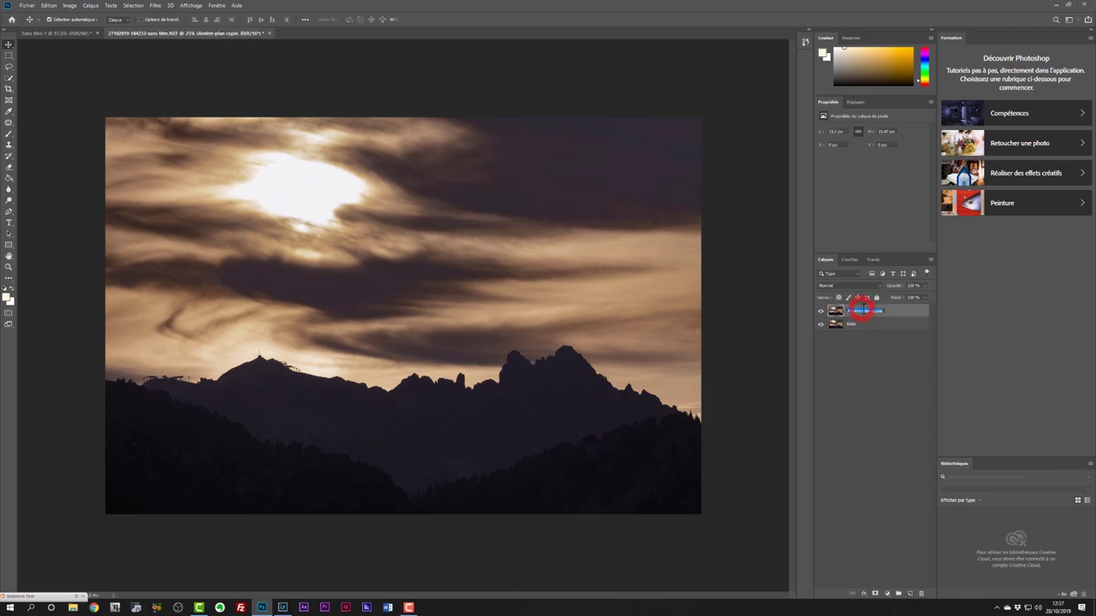
key(BackSpace)
text(ie)
key(Return)
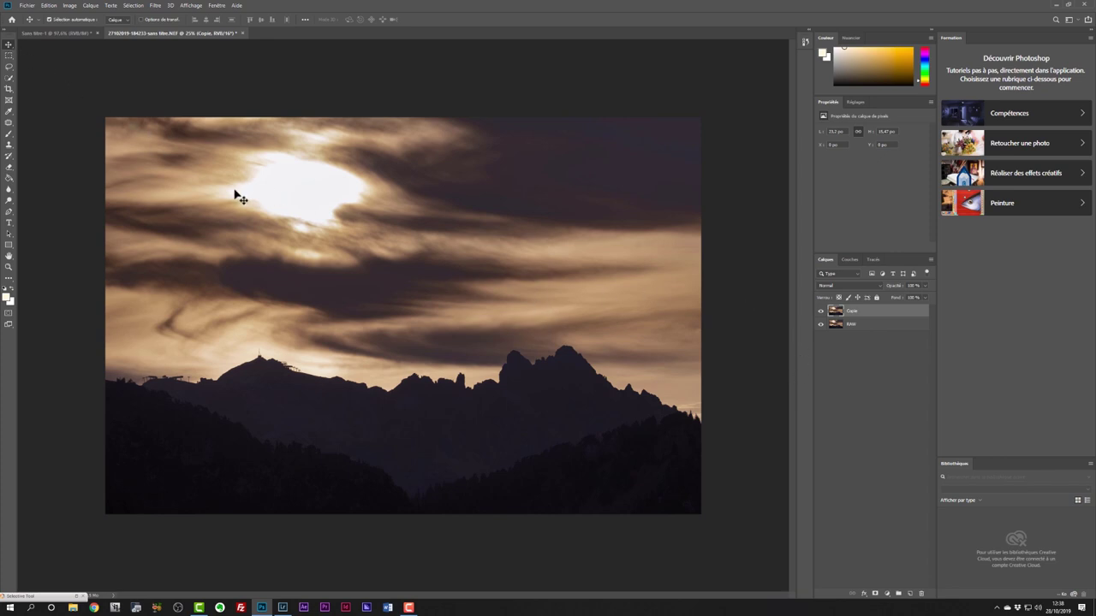
Step: Zoom in on the sun in full-screen view and draw a loose Lasso selection around it
scroll(248, 185, up, 1)
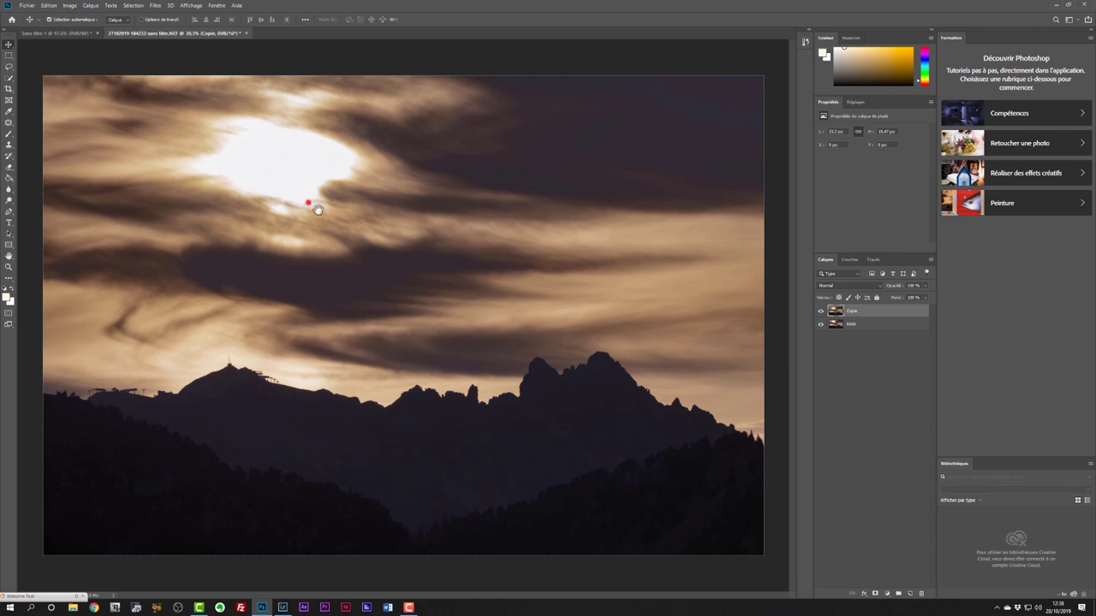
key(f)
drag(463, 235, 383, 255)
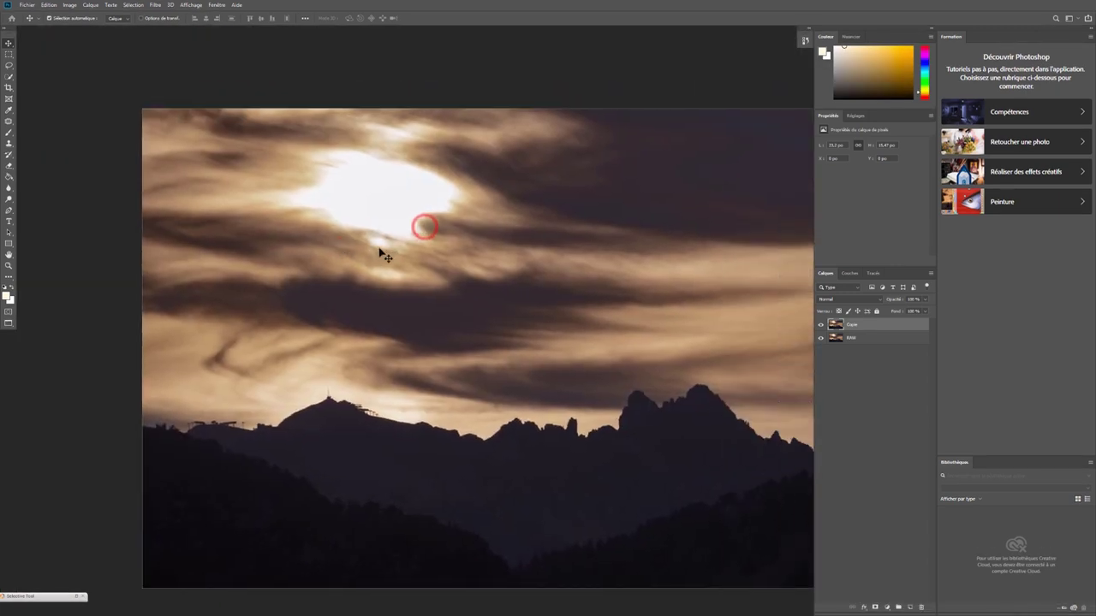
drag(472, 260, 427, 252)
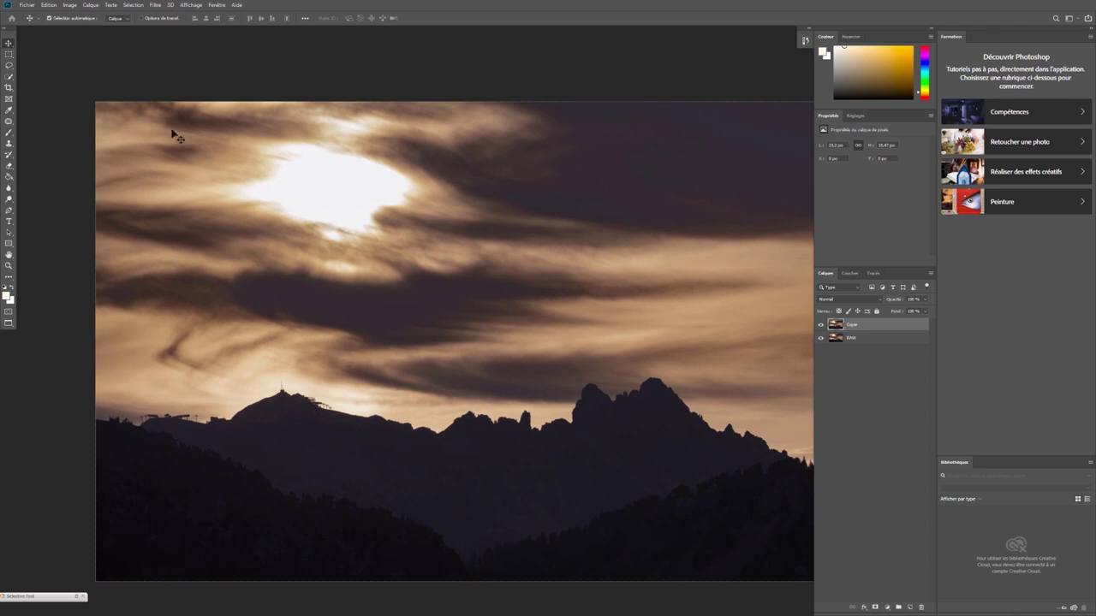
click(10, 66)
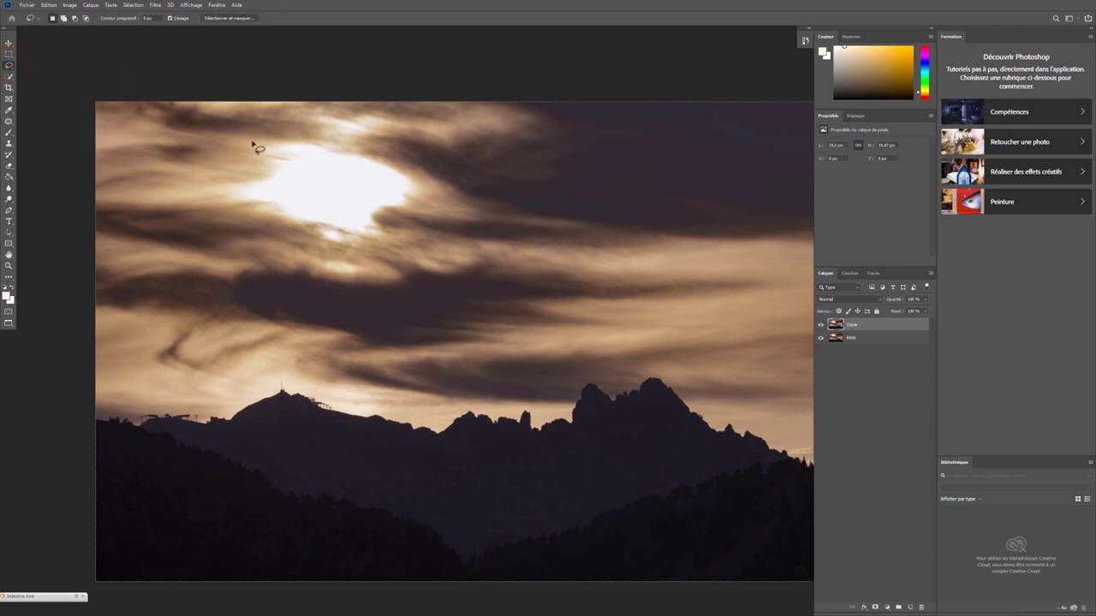
mouse_move(247, 139)
mouse_down()
mouse_move(195, 207)
mouse_move(277, 245)
mouse_move(379, 252)
mouse_move(422, 230)
mouse_move(438, 205)
mouse_move(437, 163)
mouse_move(396, 142)
mouse_move(325, 123)
mouse_move(269, 122)
mouse_move(237, 141)
mouse_up()
click(49, 4)
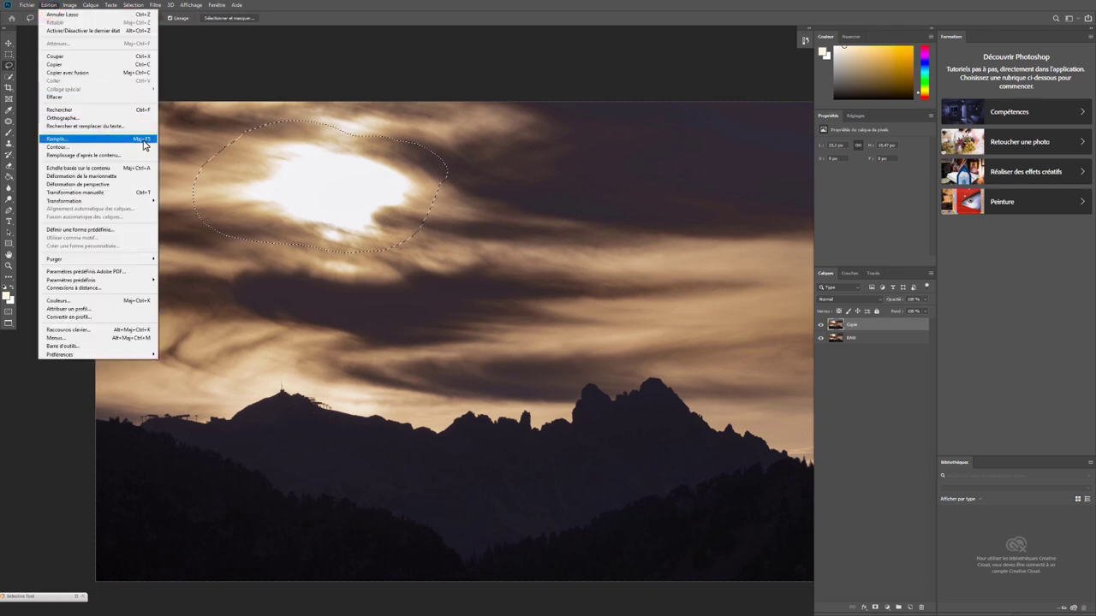
Step: Fill the selection with Contenu pris en compte, Normal mode, 100% opacity
click(141, 142)
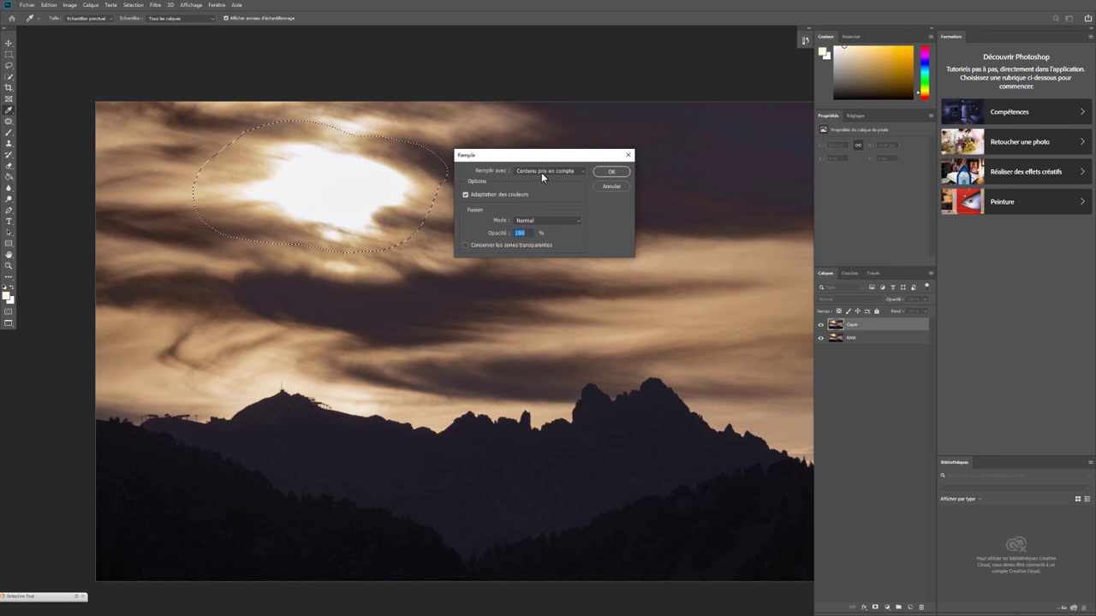
drag(542, 156, 604, 150)
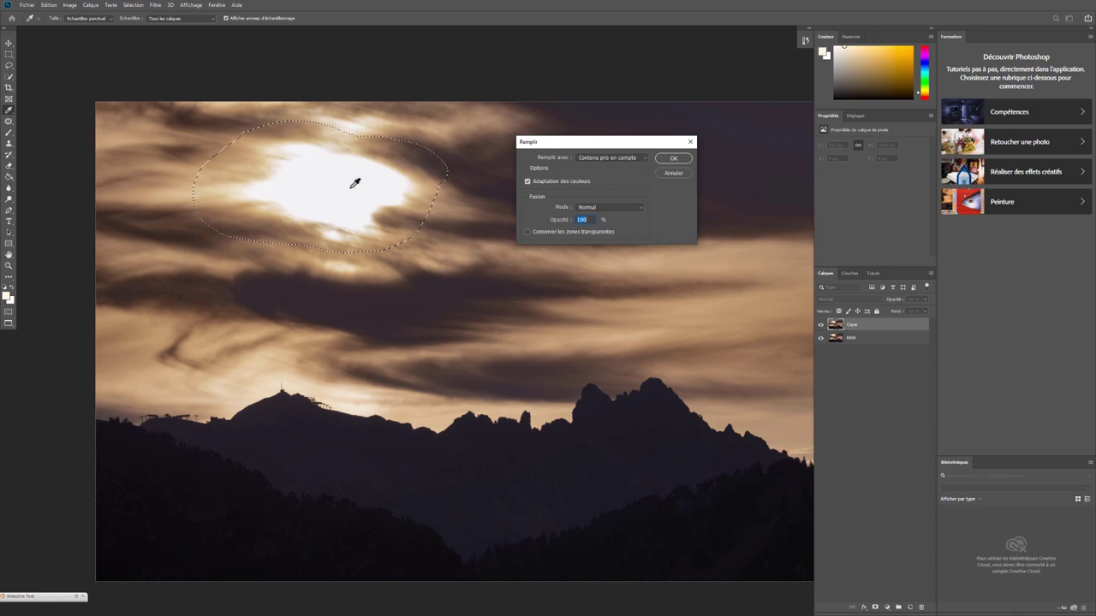
click(673, 157)
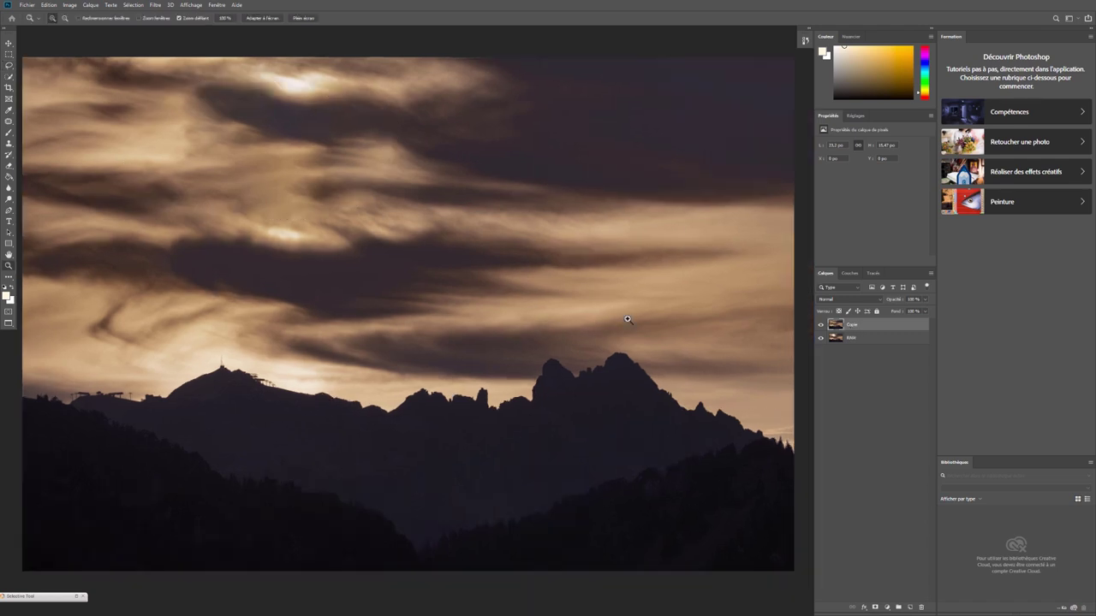
Step: Toggle Copie's visibility to compare, zoom into the upper-left clouds, and select Clone Stamp
click(820, 326)
click(820, 327)
click(165, 87)
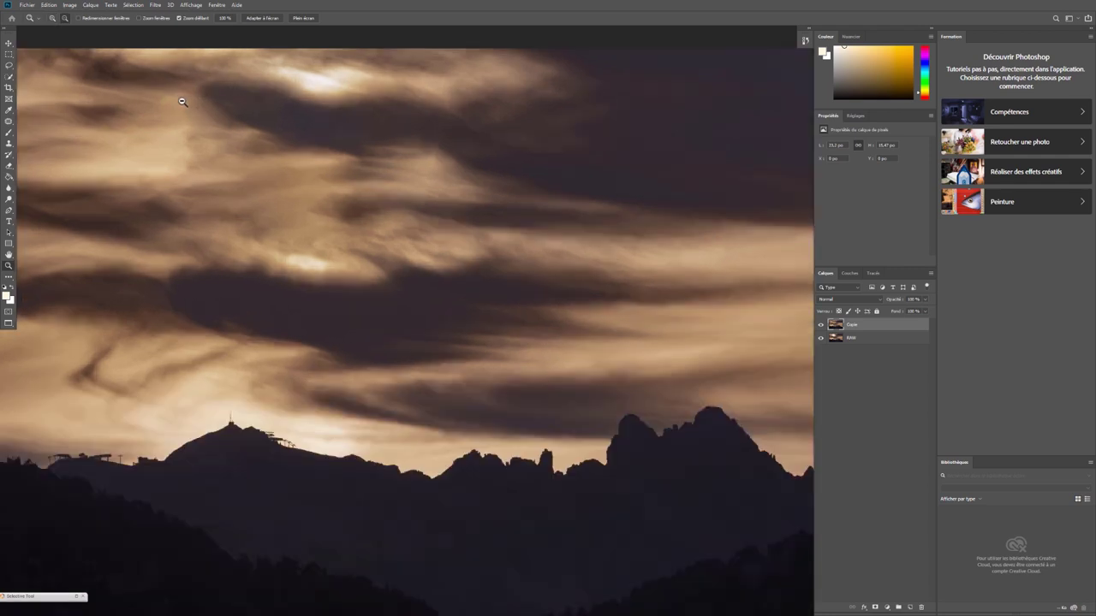
click(225, 129)
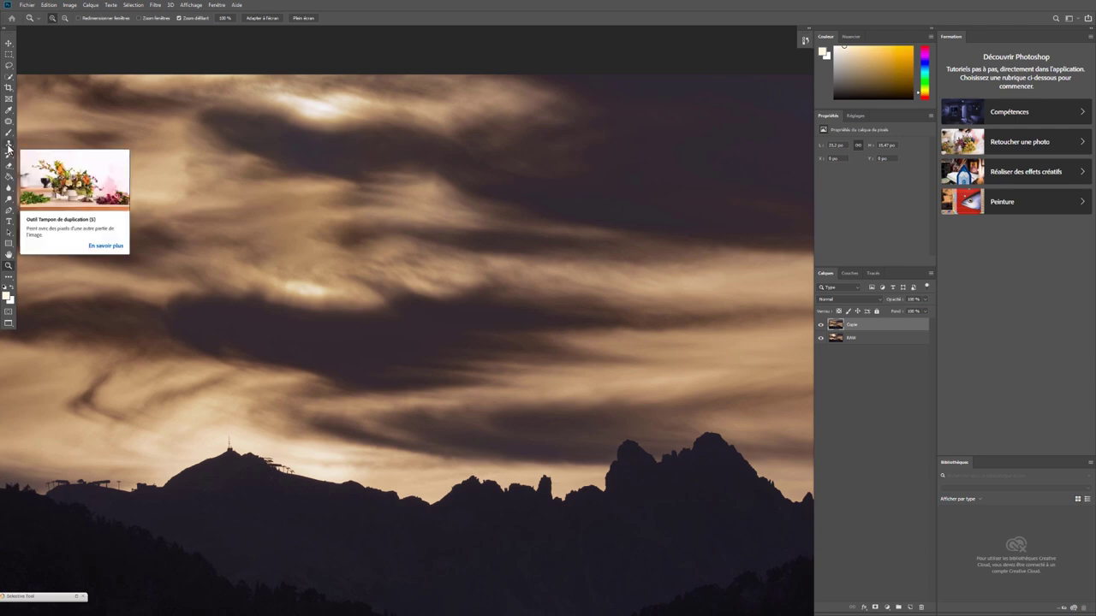
click(8, 144)
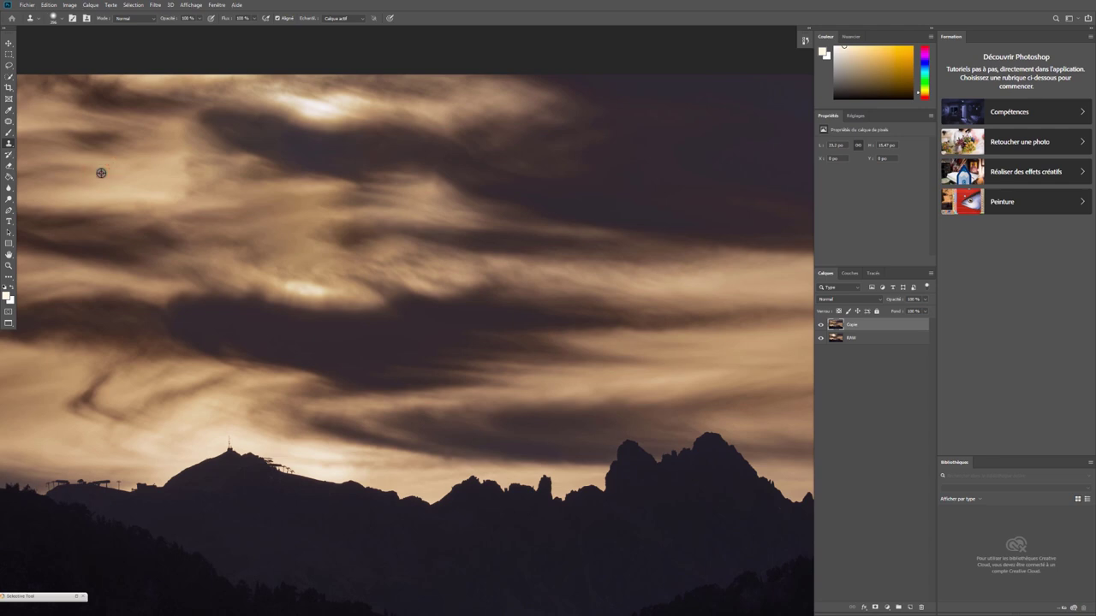
Step: Clone cloud texture over the upper-left bright patch and lower the clone opacity
alt+click(101, 173)
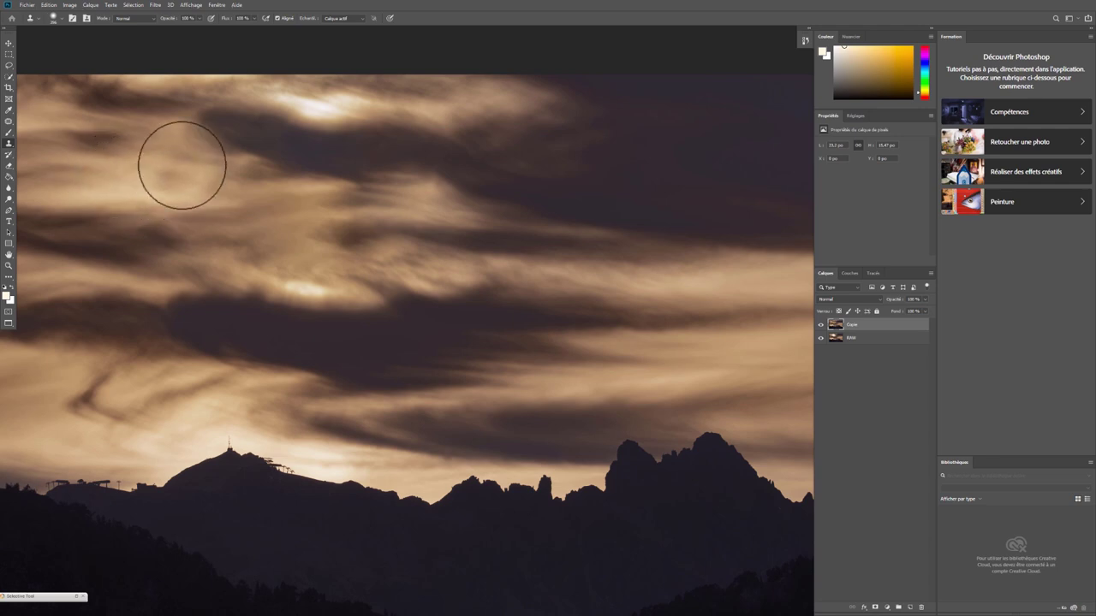
click(182, 166)
click(180, 149)
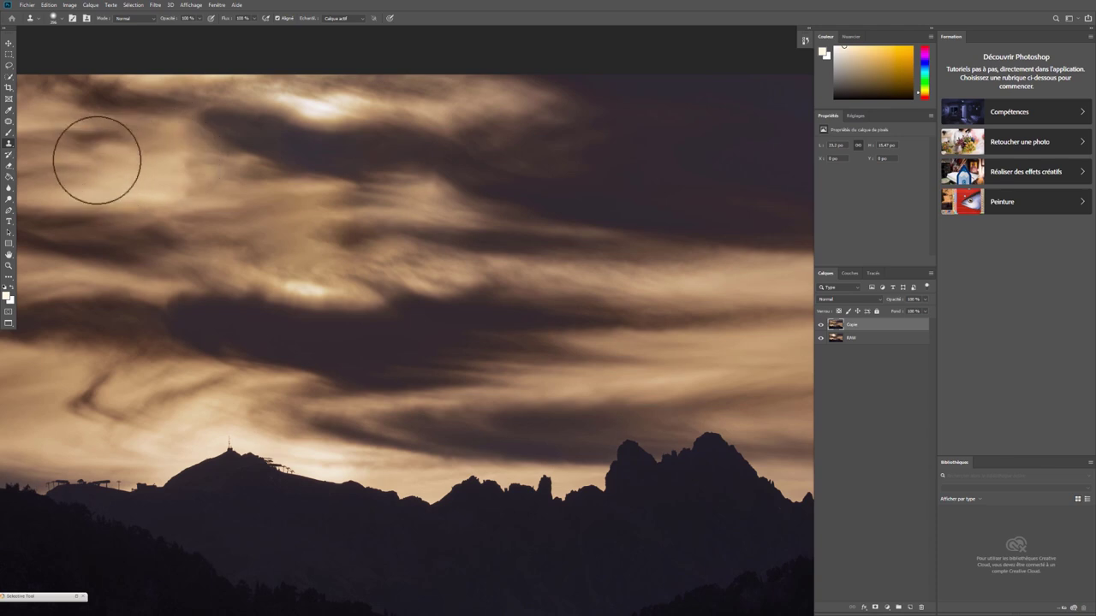
click(193, 169)
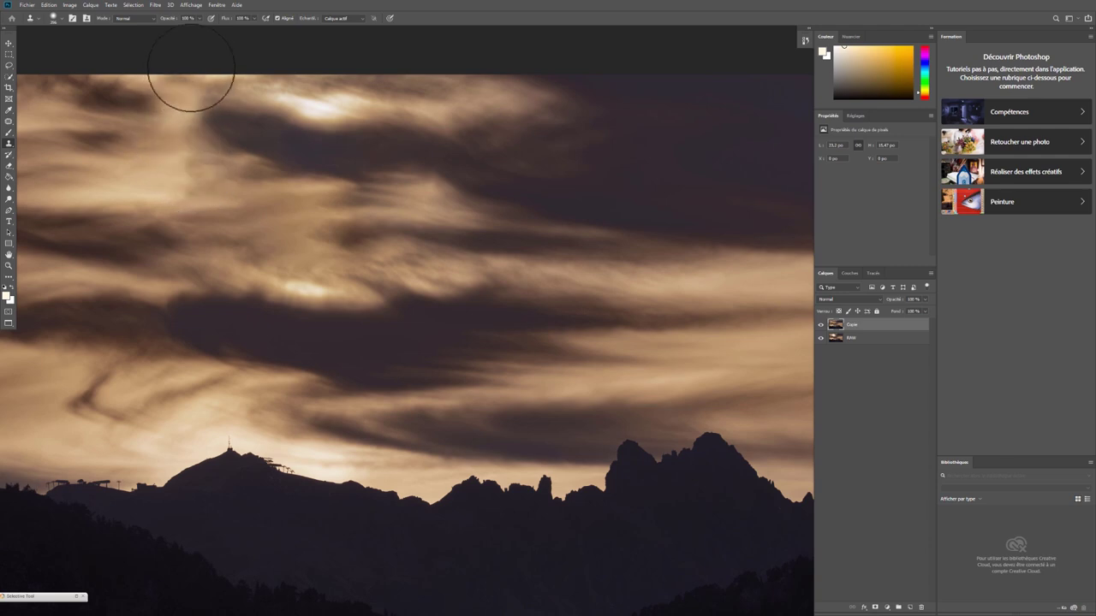
click(199, 19)
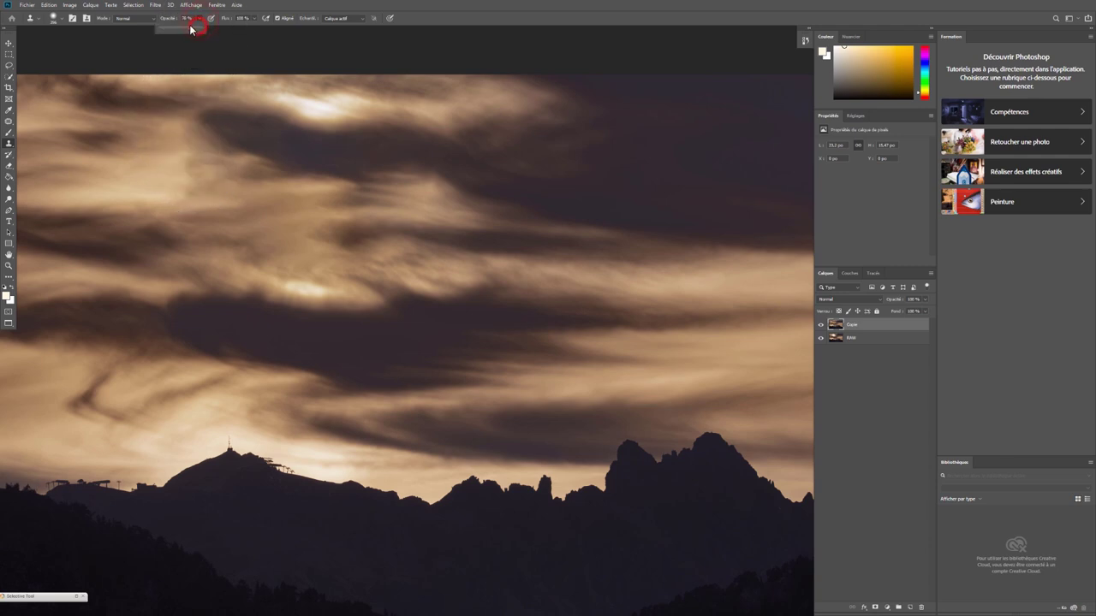
drag(189, 30, 189, 31)
click(186, 179)
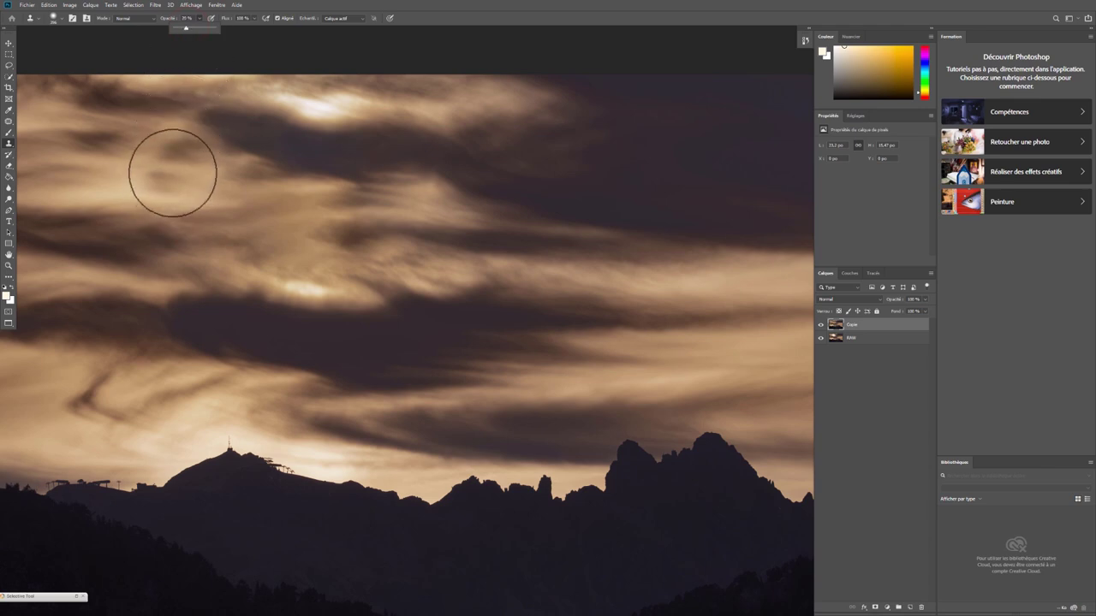
Step: Resample cloud sources and paint lighter texture over the upper-left and central clouds
click(175, 160)
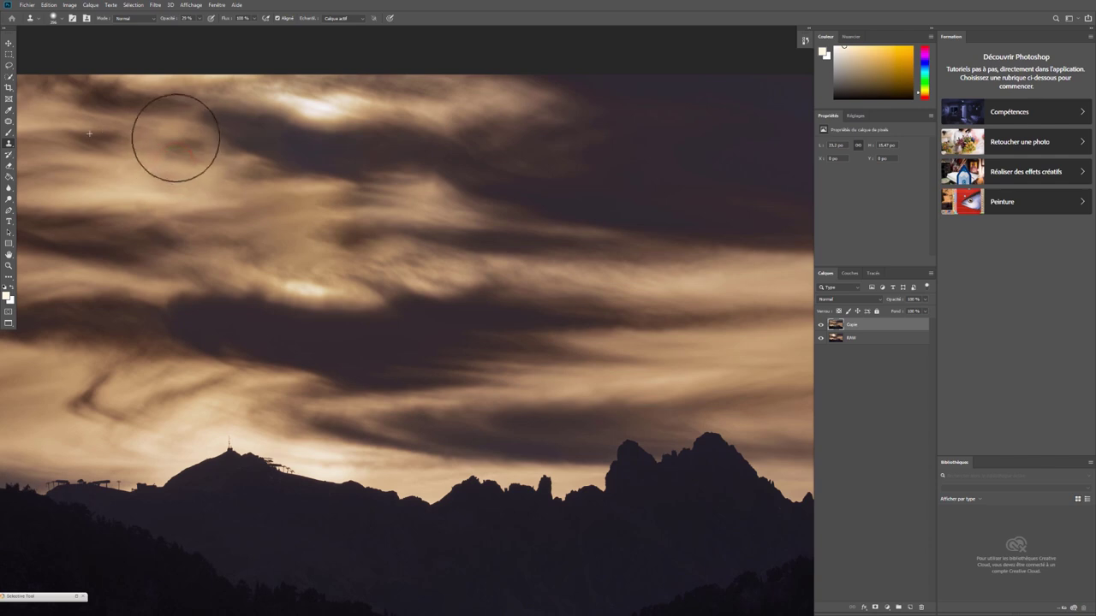
mouse_move(177, 152)
mouse_down()
mouse_move(98, 142)
mouse_move(198, 144)
mouse_up()
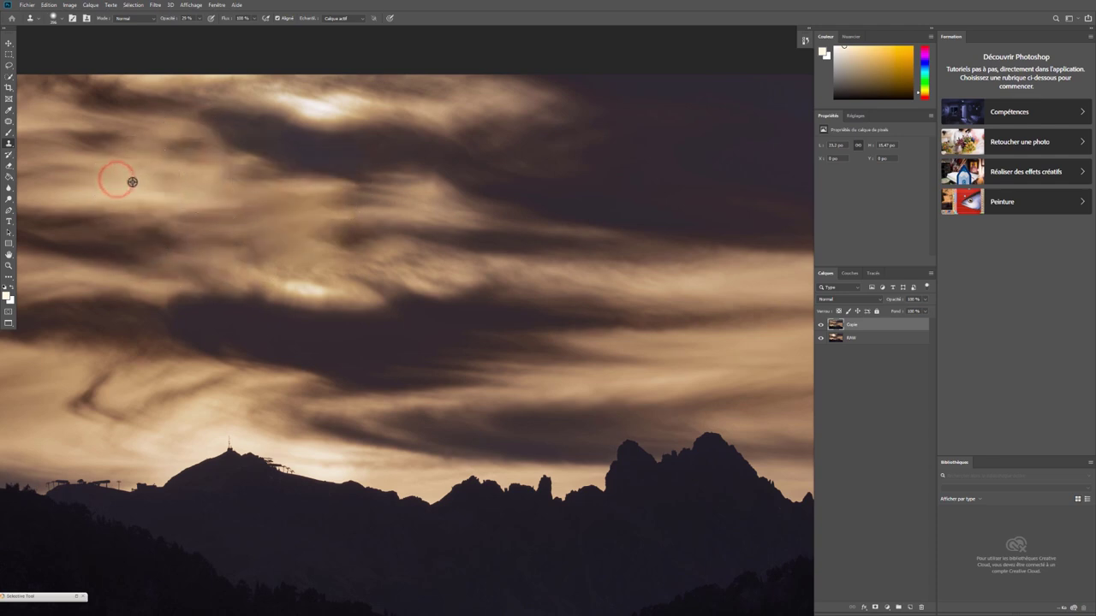
click(180, 160)
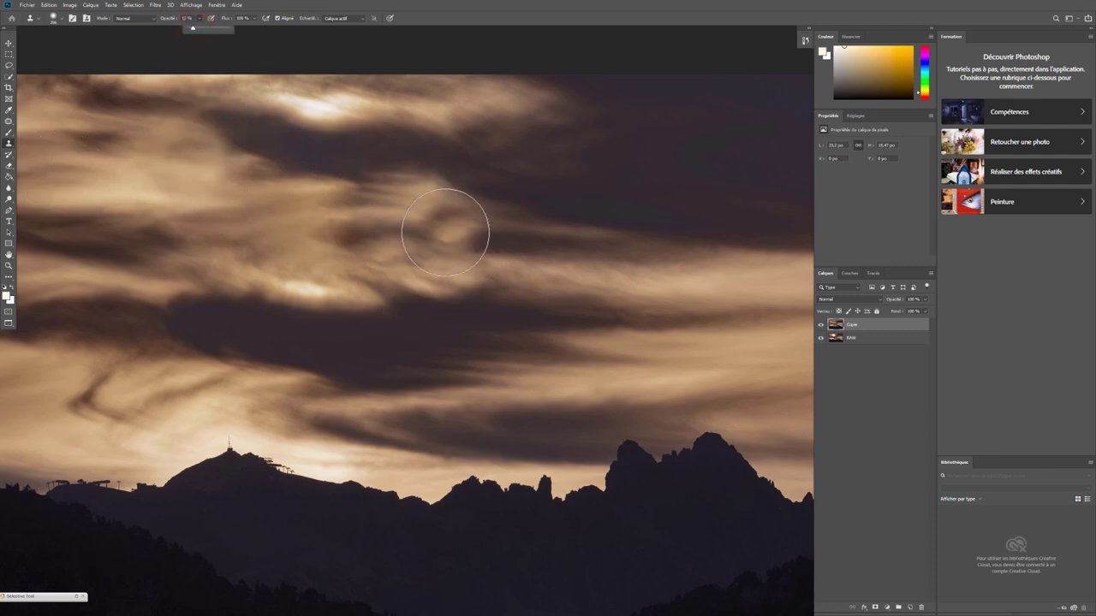
alt+click(427, 207)
mouse_move(372, 198)
mouse_down()
mouse_move(365, 204)
mouse_move(356, 186)
mouse_up()
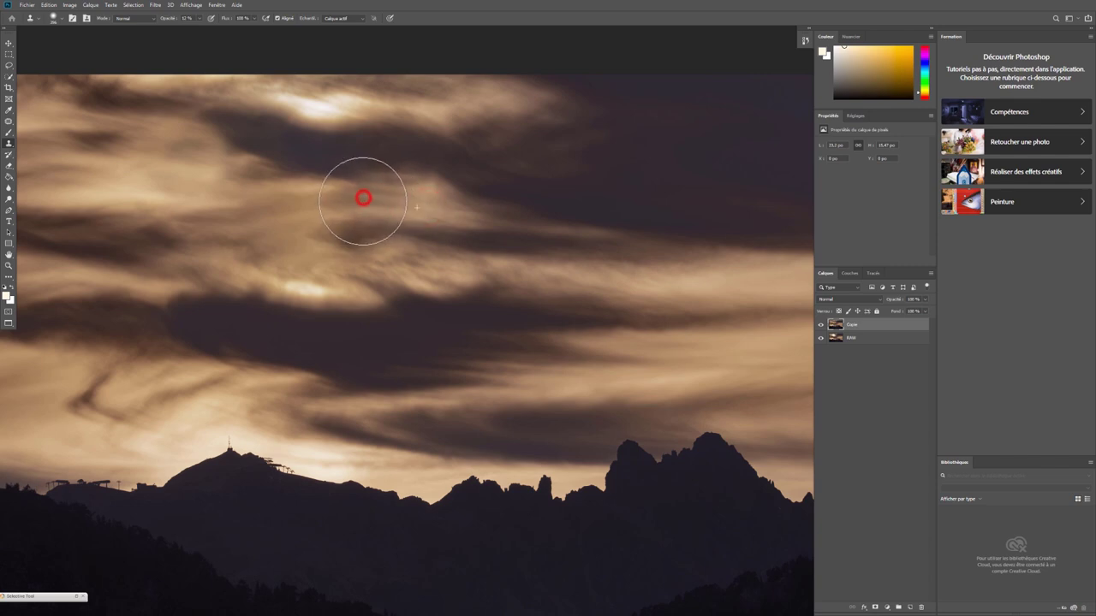
alt+click(357, 180)
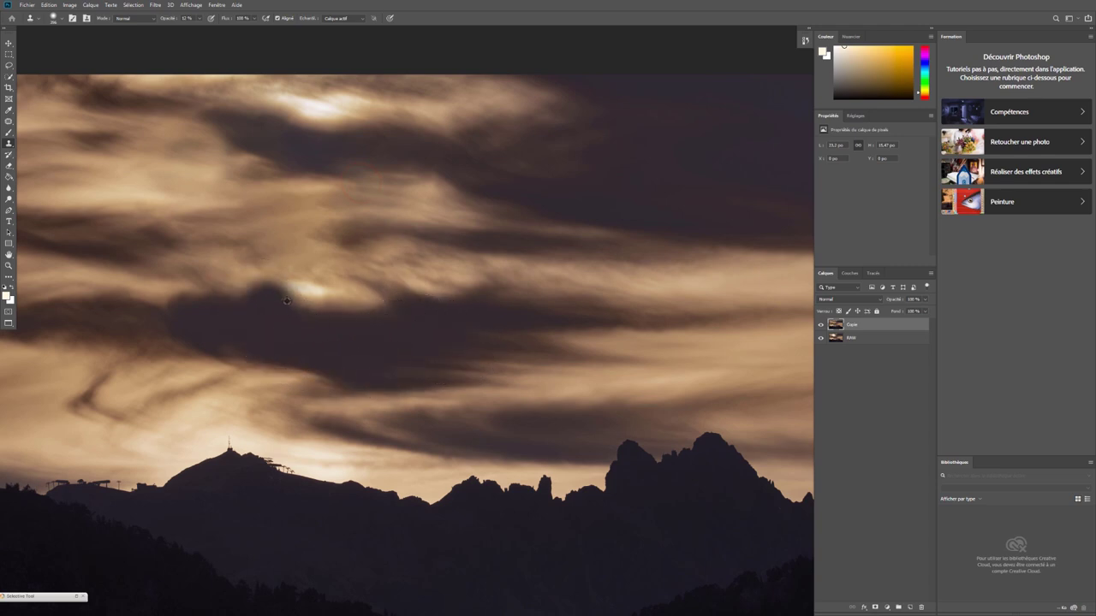
alt+click(276, 227)
click(257, 200)
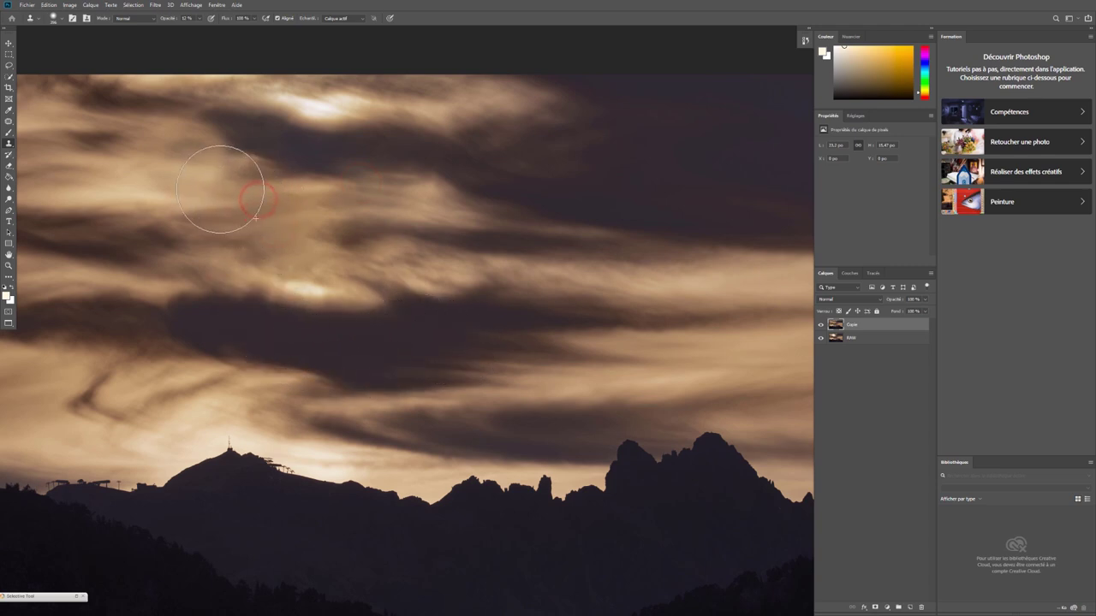
click(237, 190)
Step: Keep resampling nearby clouds and dabbing cloned texture onto the remaining bright spots
alt+click(183, 190)
click(228, 191)
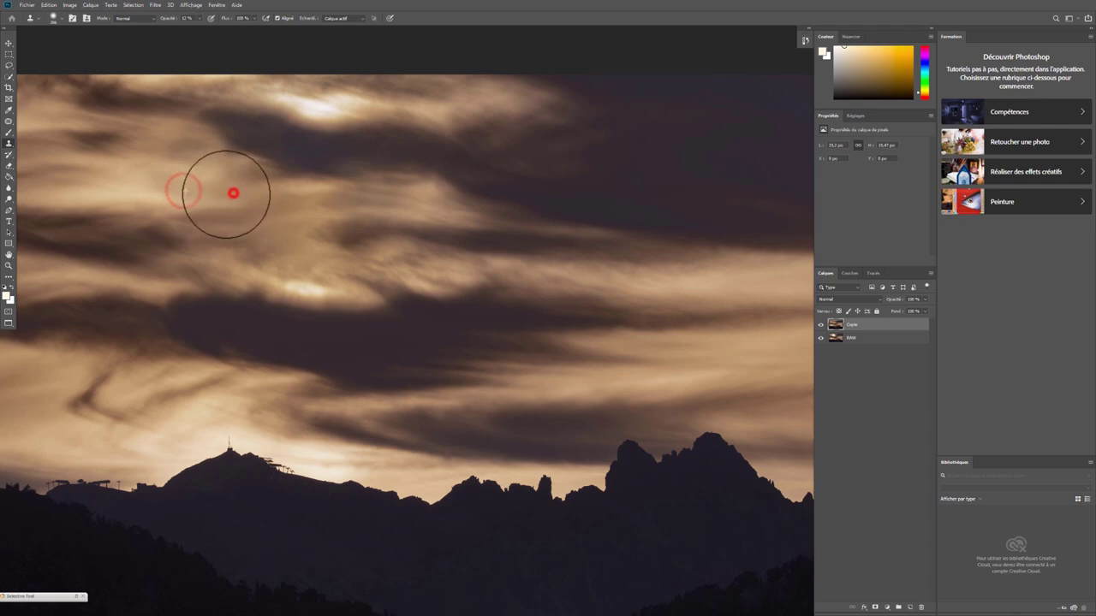
alt+click(168, 172)
click(223, 169)
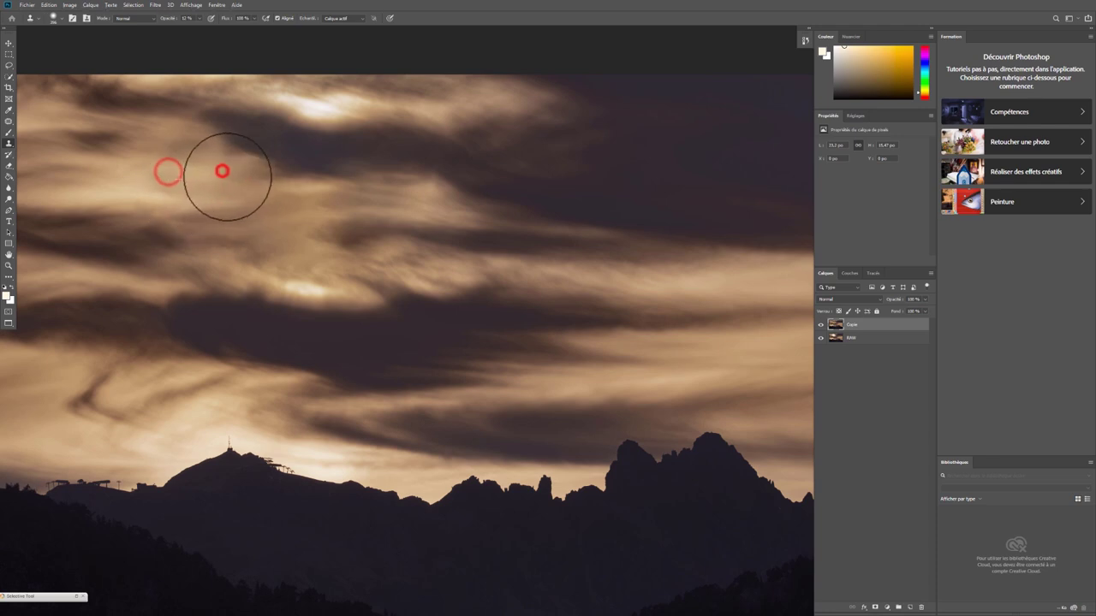
click(218, 181)
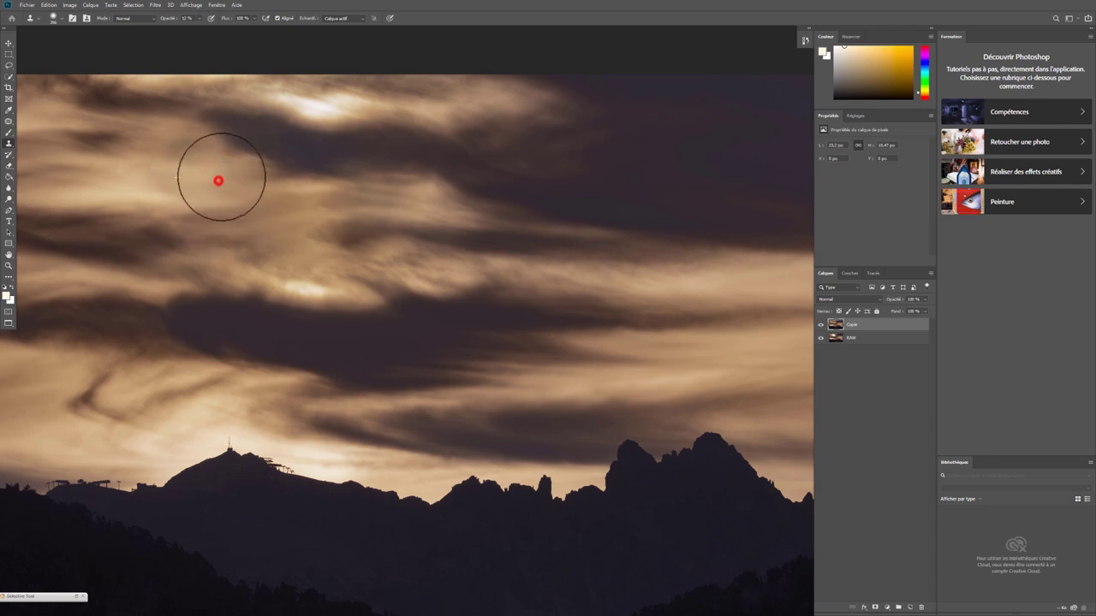
alt+click(175, 186)
click(237, 182)
click(227, 155)
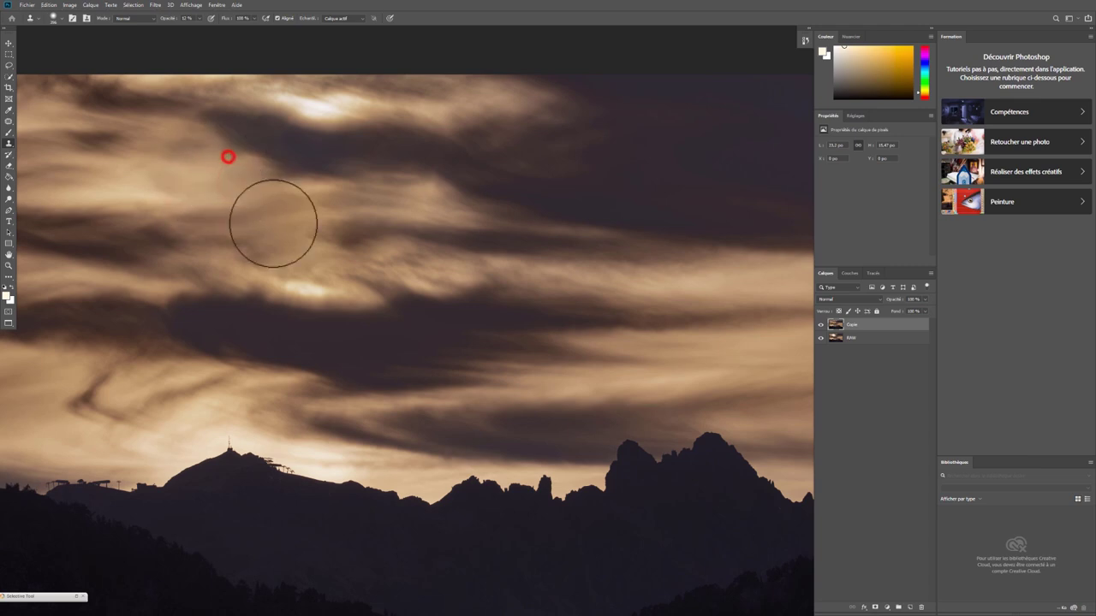
Step: Zoom out and toggle the Copie layer to compare it with the original
scroll(353, 286, down, 1)
scroll(353, 285, down, 1)
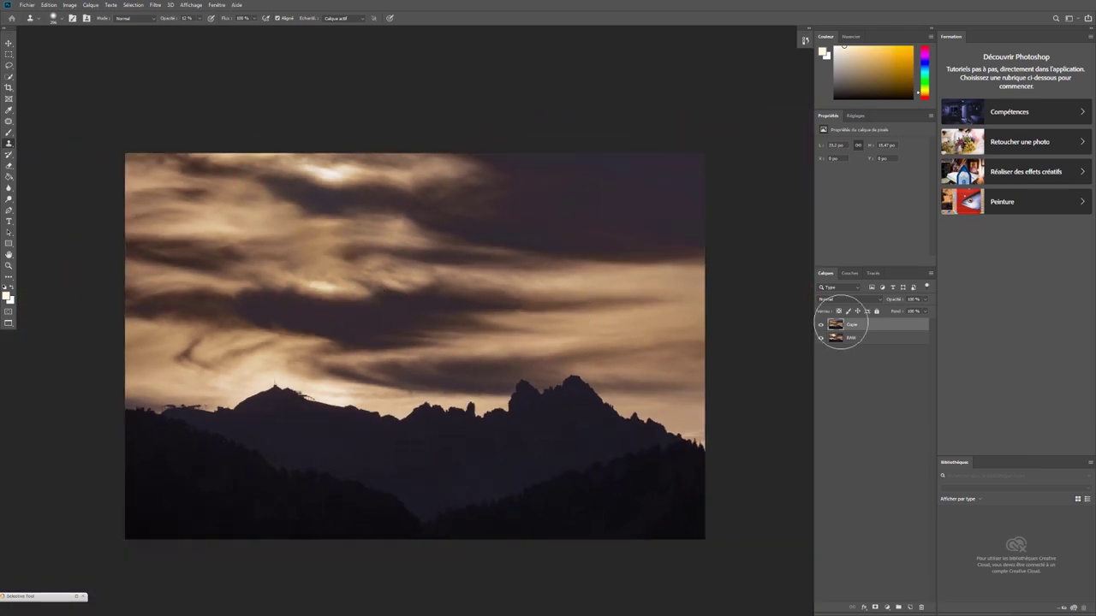
click(821, 325)
click(821, 325)
click(821, 326)
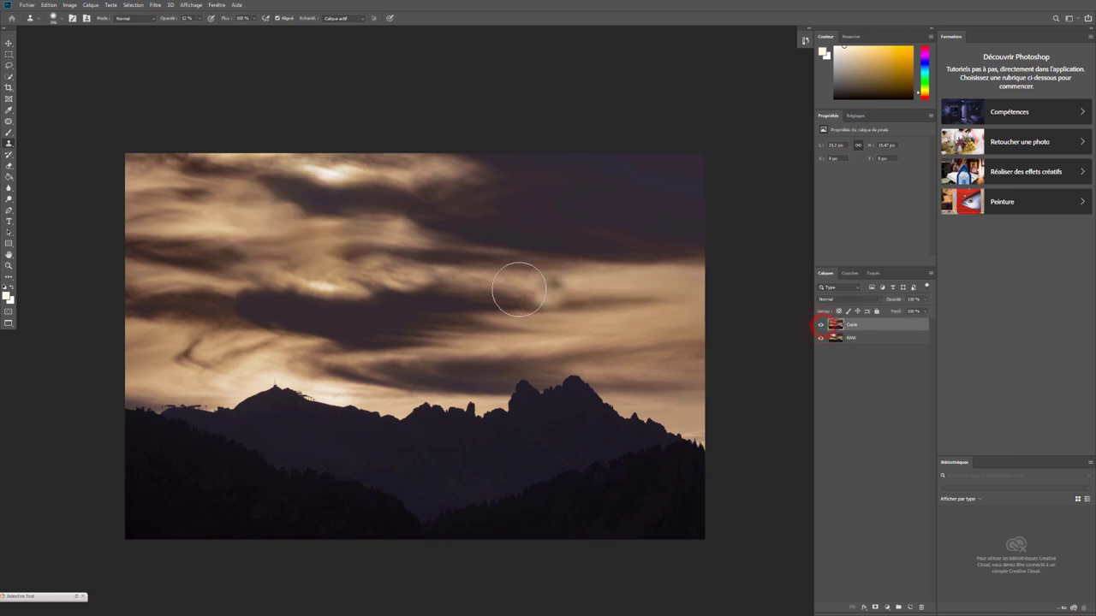
Step: Set a soft 0% hardness clone brush and clone cloud over the remaining sun glow
drag(428, 283, 413, 240)
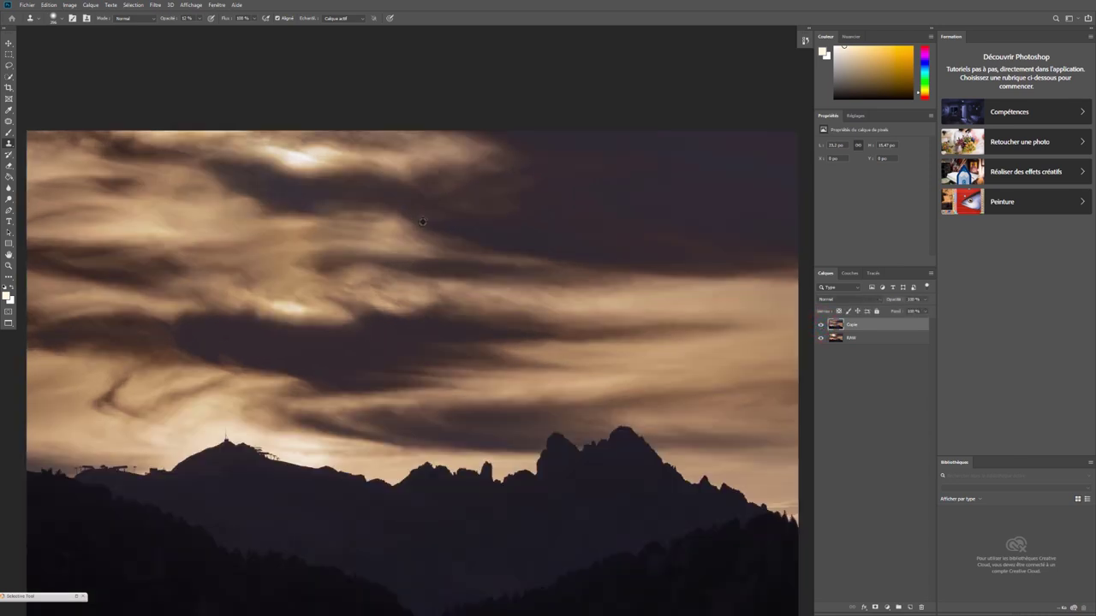
right_click(413, 240)
click(494, 255)
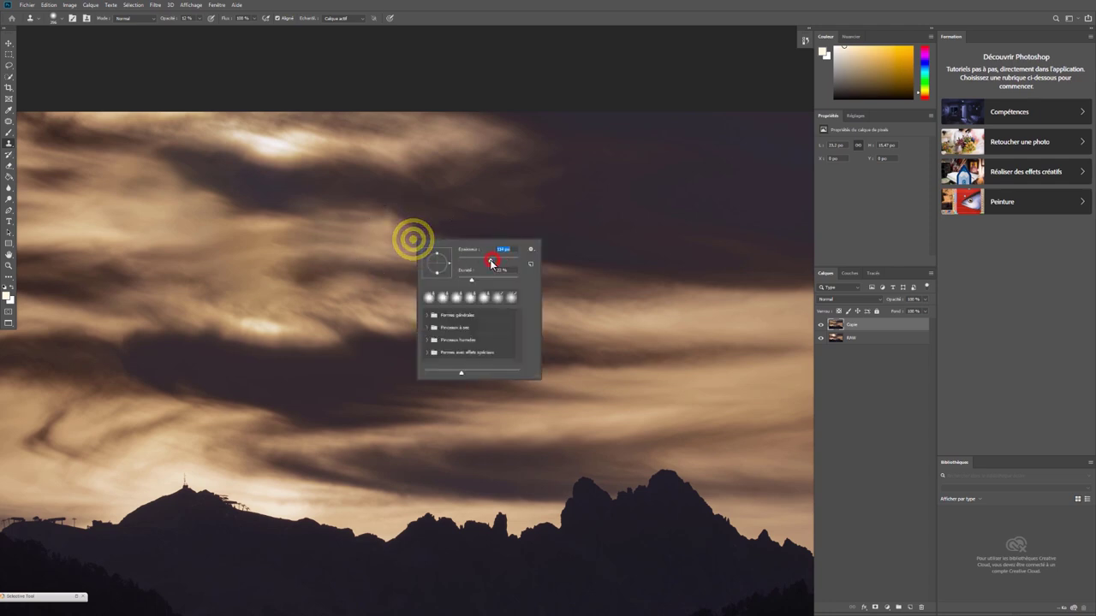
click(428, 17)
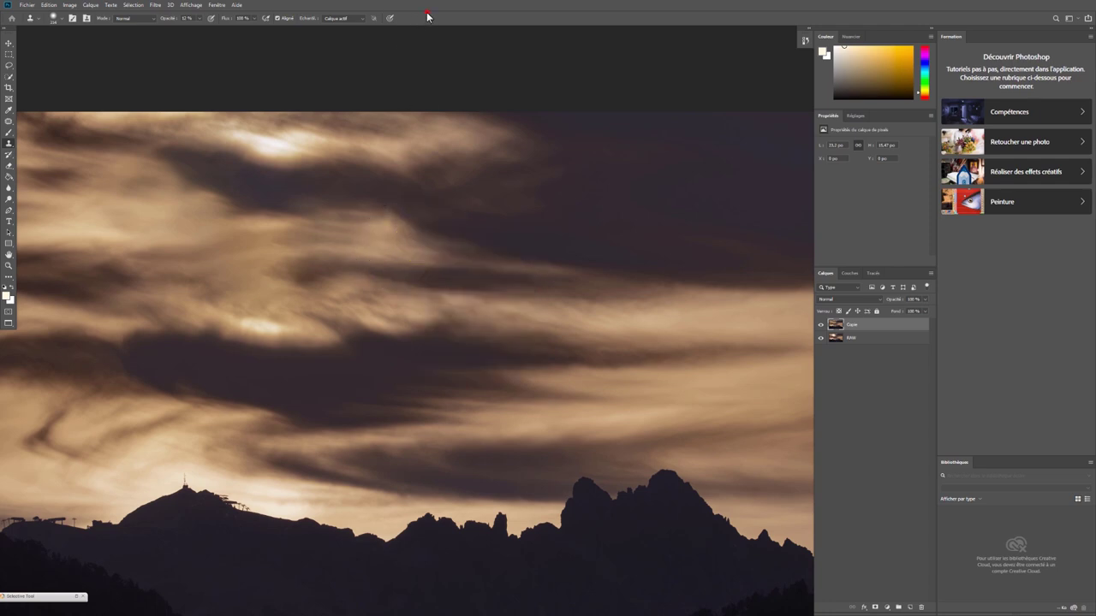
right_click(408, 242)
click(488, 258)
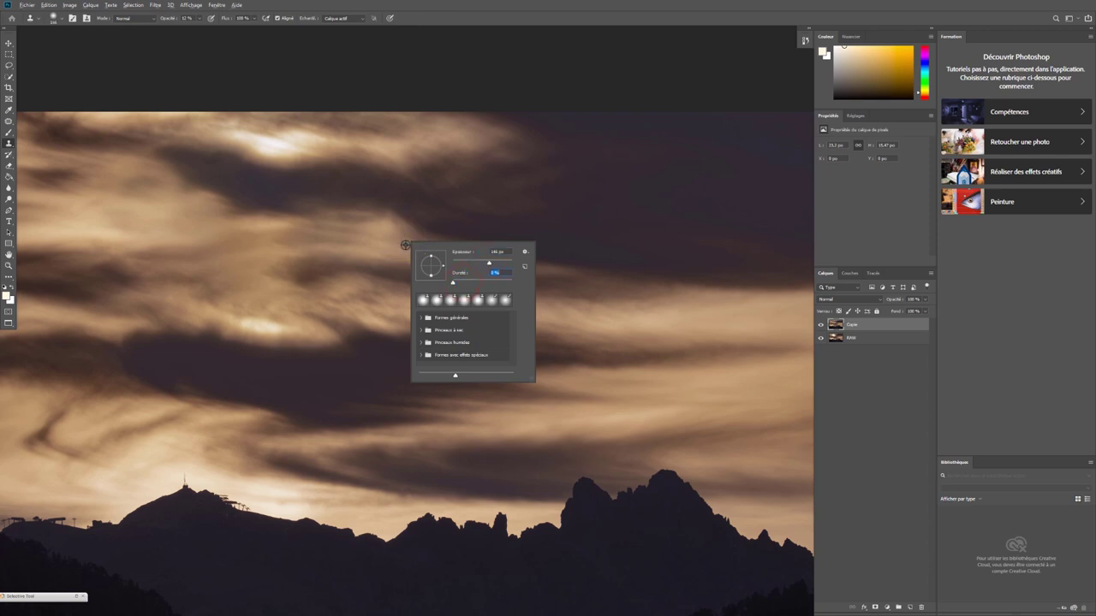
click(403, 243)
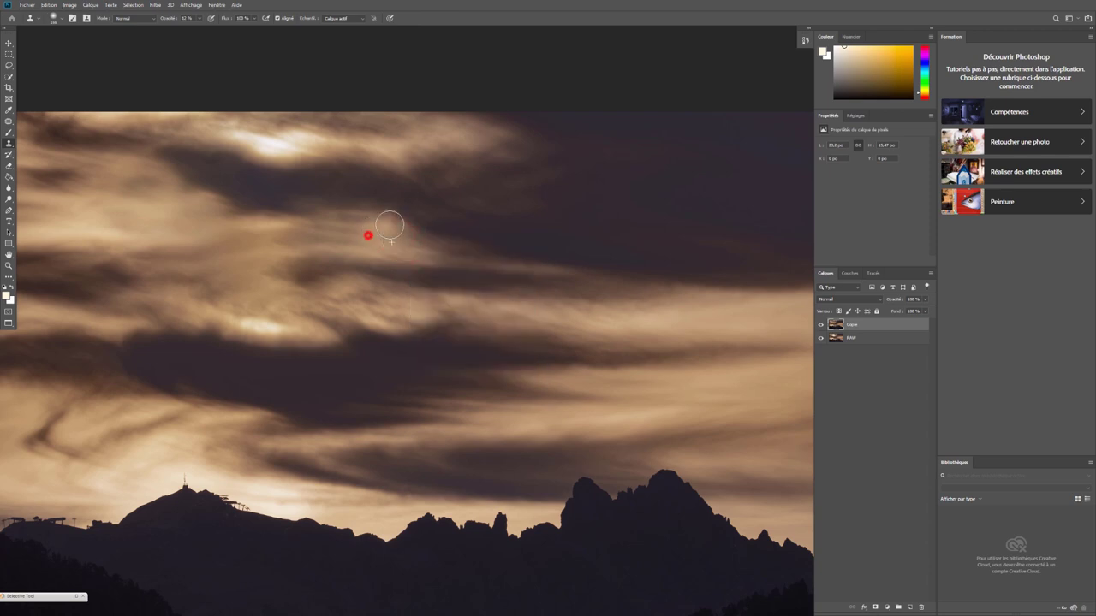
drag(389, 225, 379, 225)
click(409, 157)
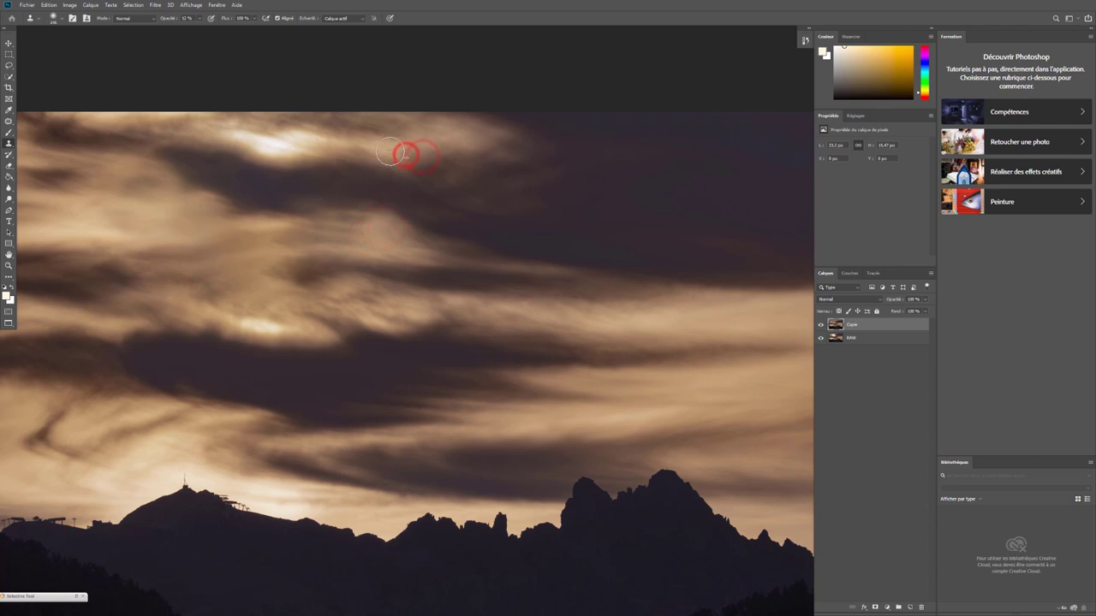
Step: Zoom out to the whole photo, flipping Copie on and off to verify the sun is gone
click(819, 327)
click(819, 326)
click(819, 326)
click(820, 326)
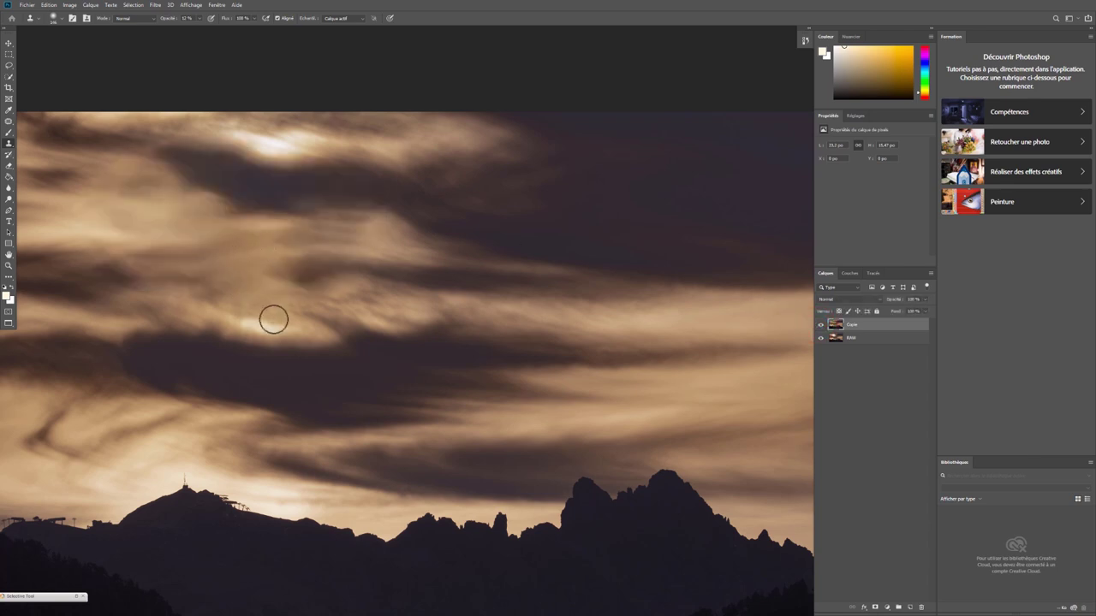
scroll(244, 248, down, 2)
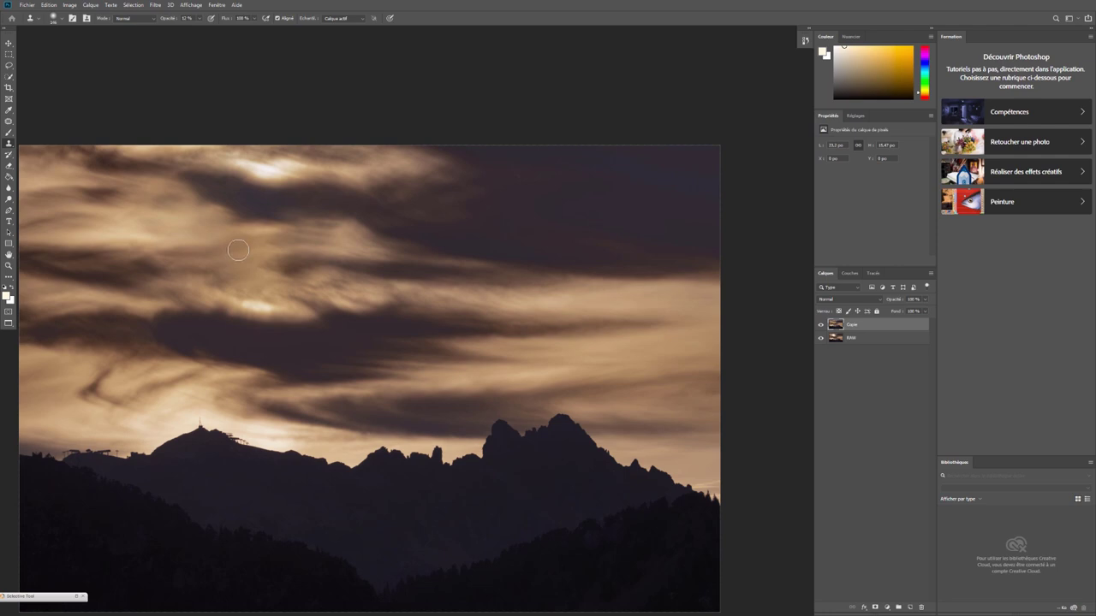
click(820, 326)
click(820, 325)
scroll(522, 302, down, 1)
scroll(499, 303, down, 1)
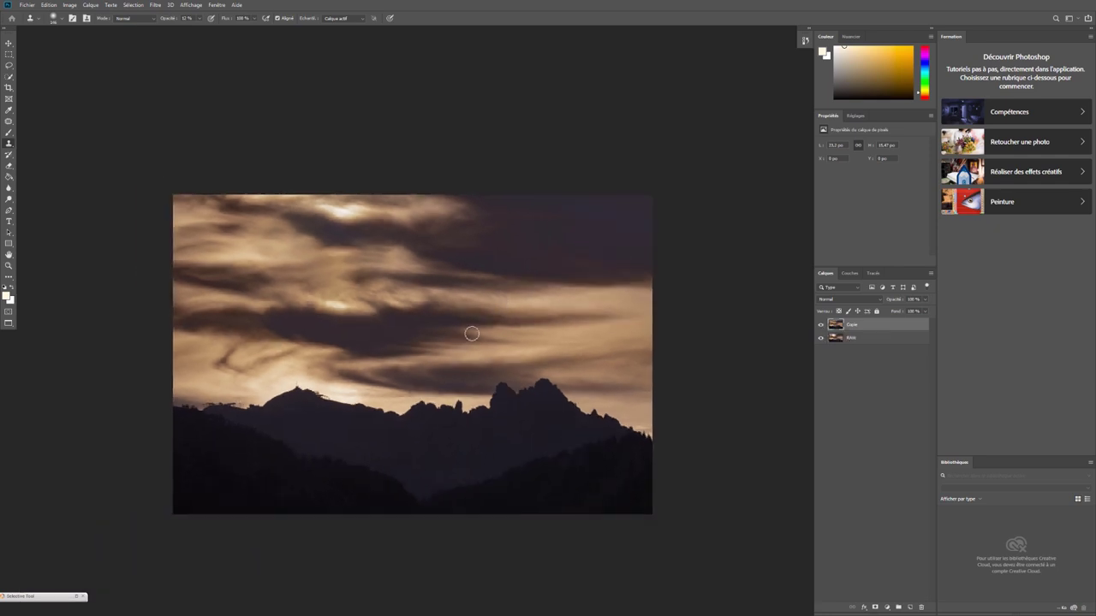
click(820, 326)
click(821, 326)
Step: Zoom in on the ridge, resize the clone brush, and clone clean sky over patches above it
scroll(651, 363, up, 2)
scroll(664, 436, up, 2)
scroll(636, 465, up, 2)
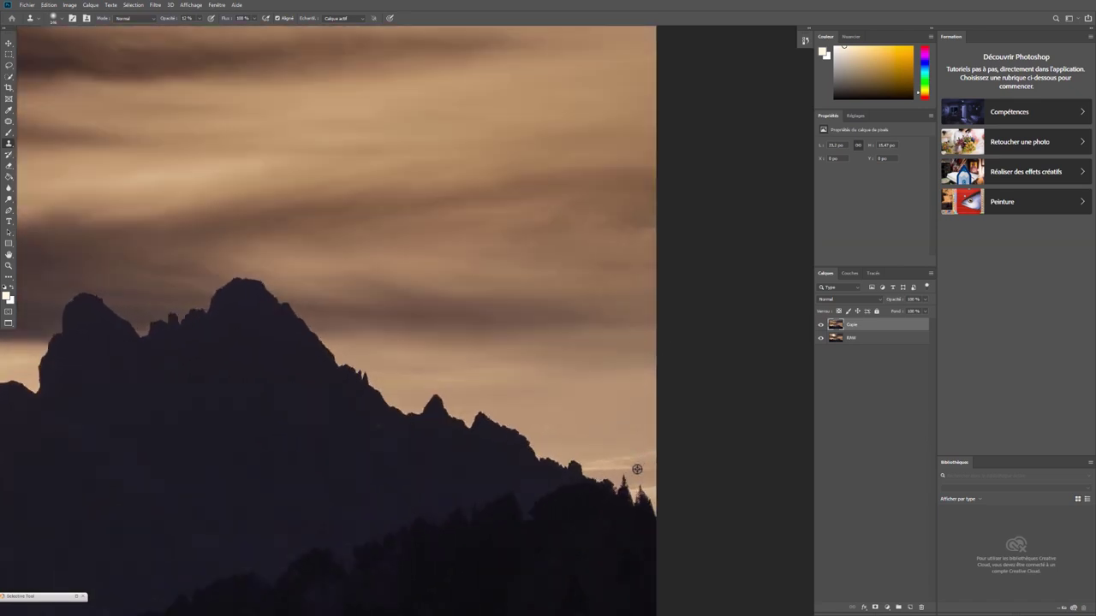
scroll(575, 456, up, 2)
scroll(575, 456, up, 2)
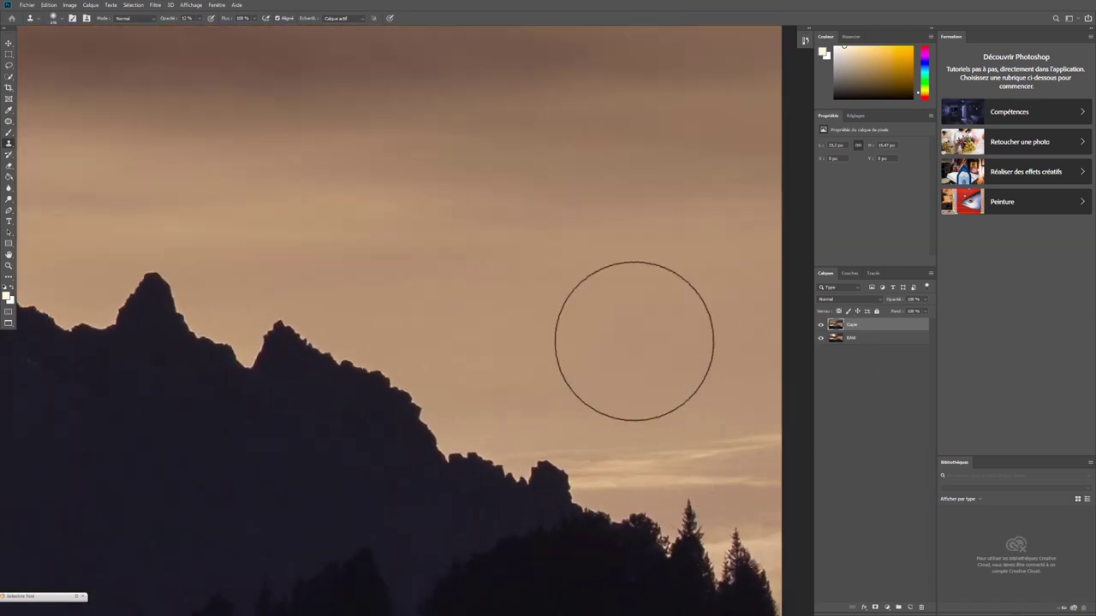
right_click(690, 339)
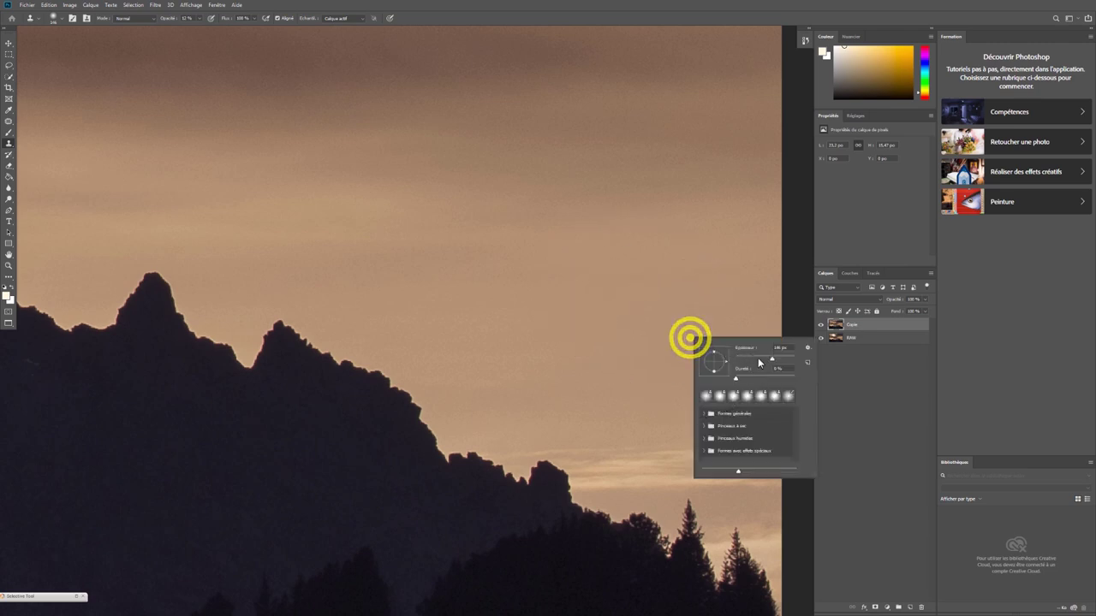
drag(760, 361, 756, 362)
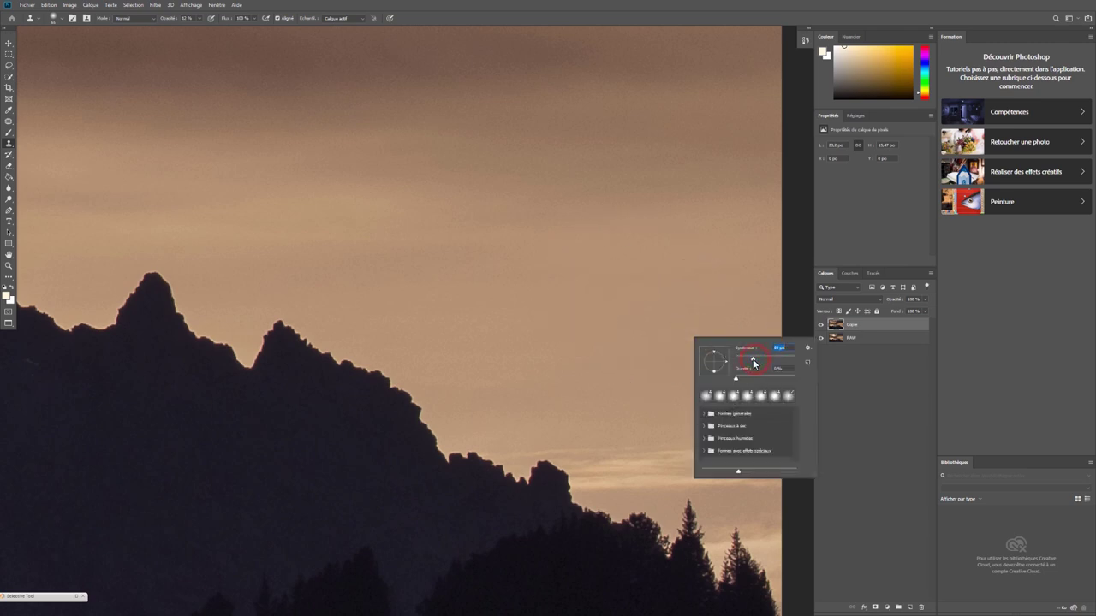
click(651, 386)
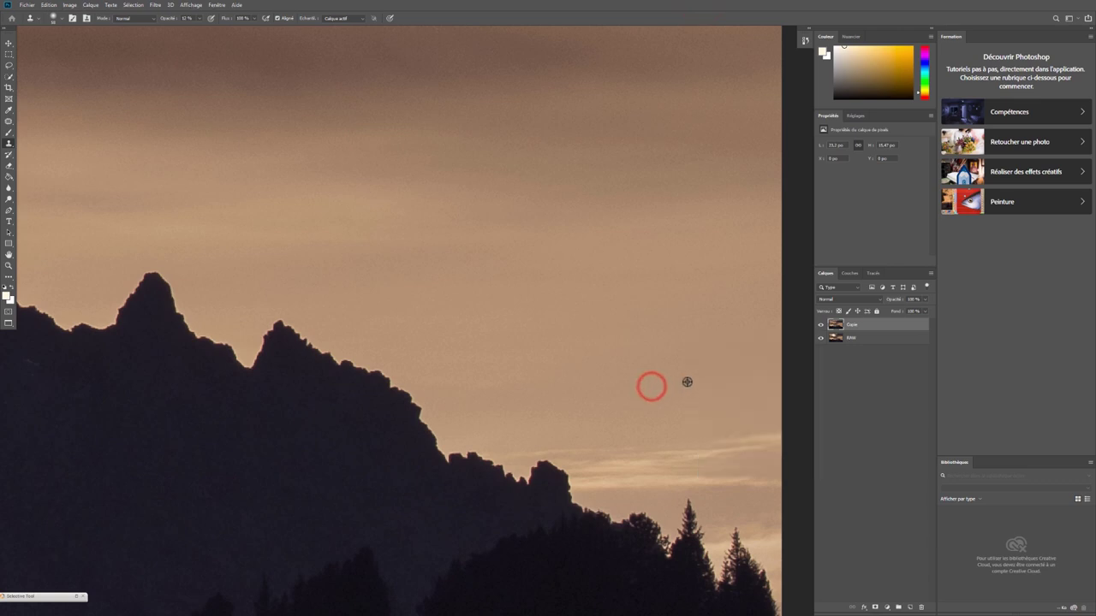
click(686, 381)
mouse_move(711, 436)
mouse_down()
mouse_move(757, 431)
mouse_move(658, 456)
mouse_up()
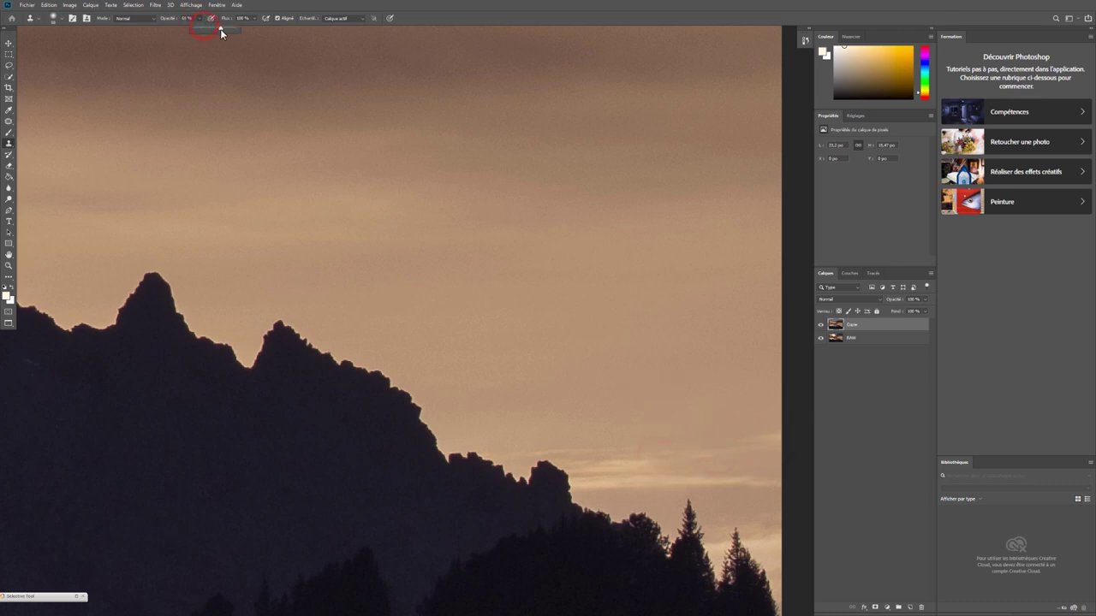
alt+click(685, 357)
mouse_move(682, 416)
mouse_down()
mouse_move(719, 448)
mouse_move(663, 477)
mouse_move(687, 477)
mouse_move(651, 472)
mouse_move(642, 449)
mouse_move(605, 470)
mouse_move(654, 458)
mouse_move(650, 472)
mouse_move(733, 482)
mouse_move(724, 459)
mouse_up()
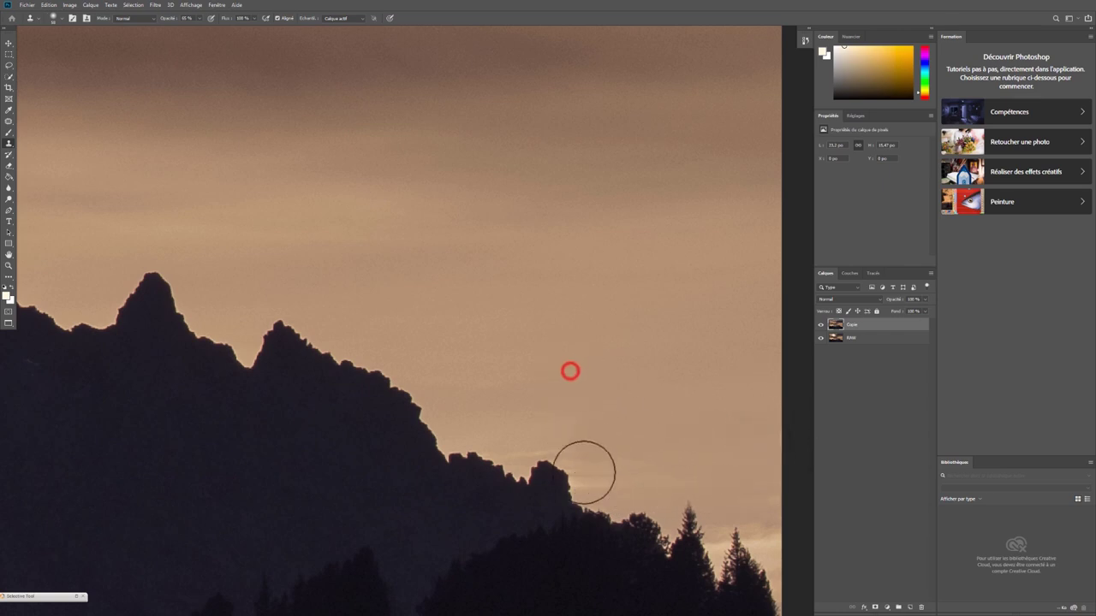
Step: Shift toward the trees, shrink the brush, clone sky along the ridge edge, then fit the photo
scroll(587, 470, up, 1)
drag(612, 406, 443, 282)
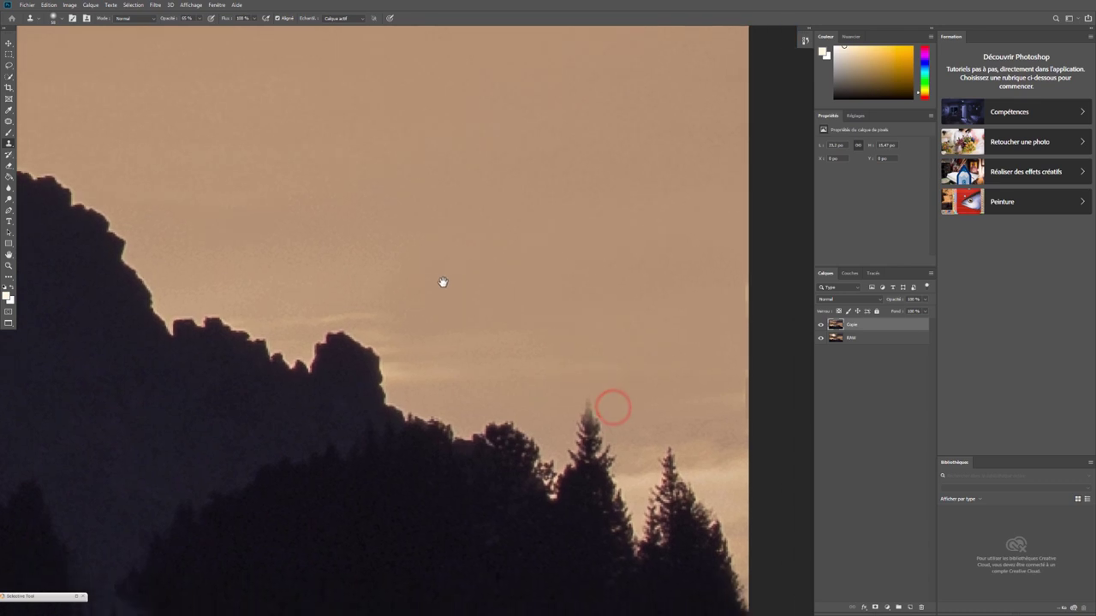
alt+click(383, 269)
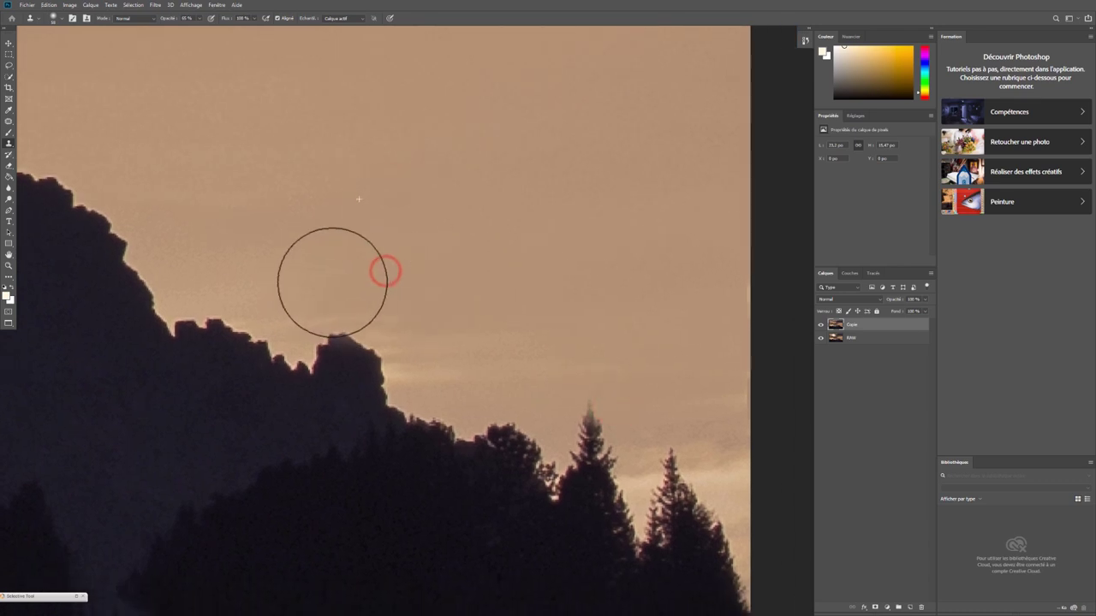
click(428, 250)
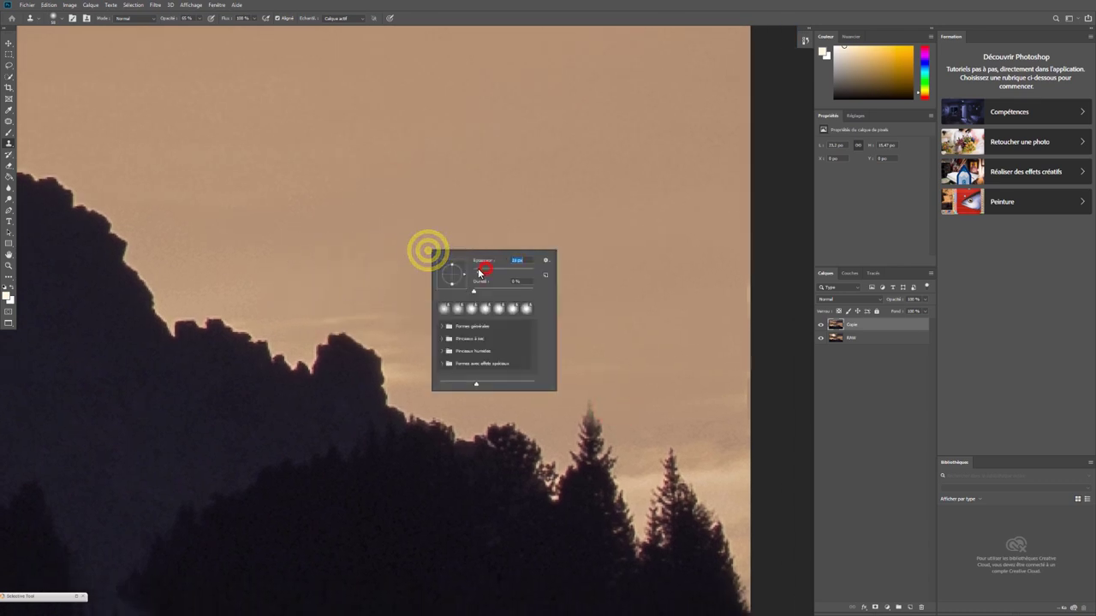
click(479, 273)
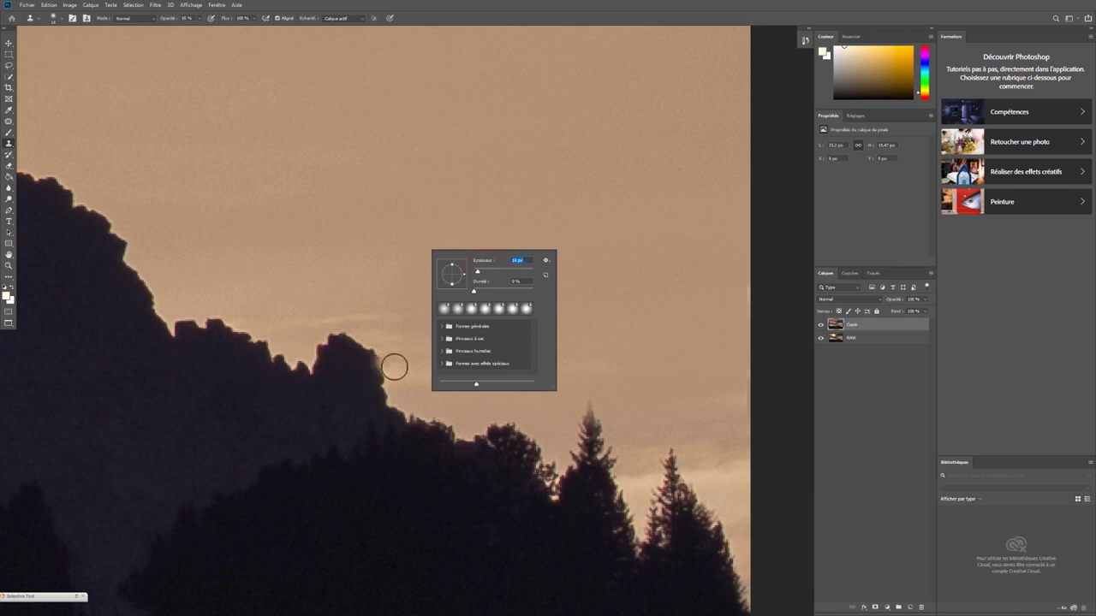
click(362, 219)
click(354, 298)
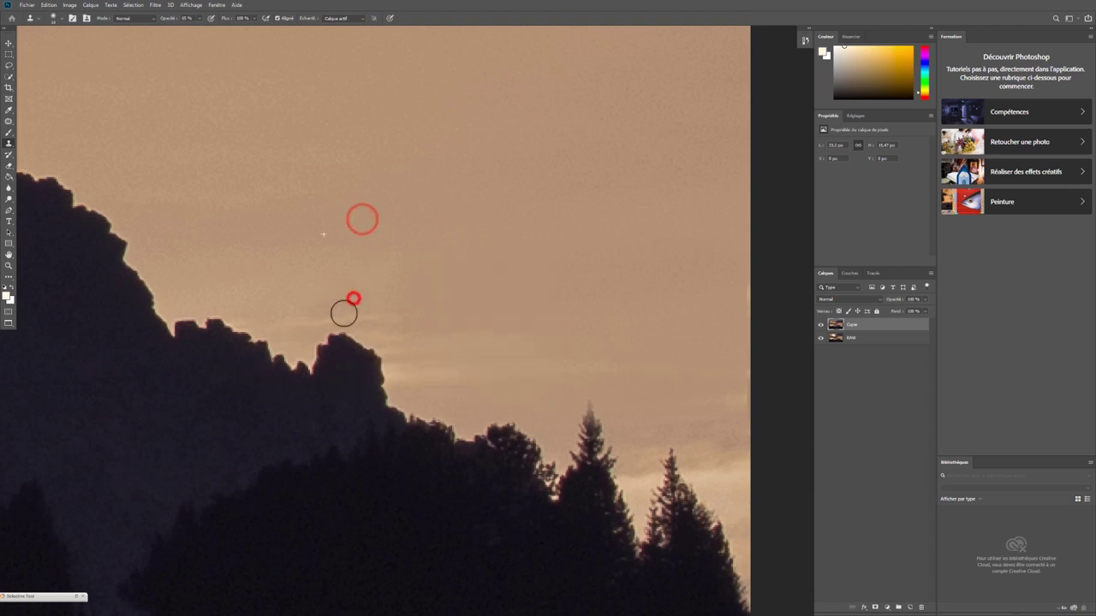
mouse_move(343, 313)
mouse_down()
mouse_move(384, 311)
mouse_move(322, 316)
mouse_up()
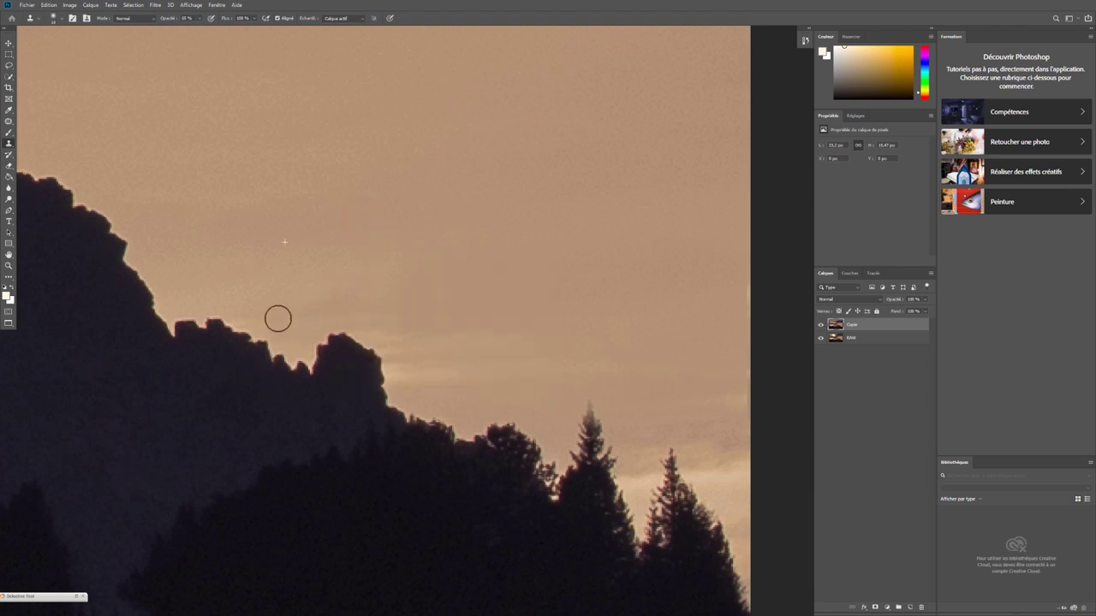
key(ctrl+0)
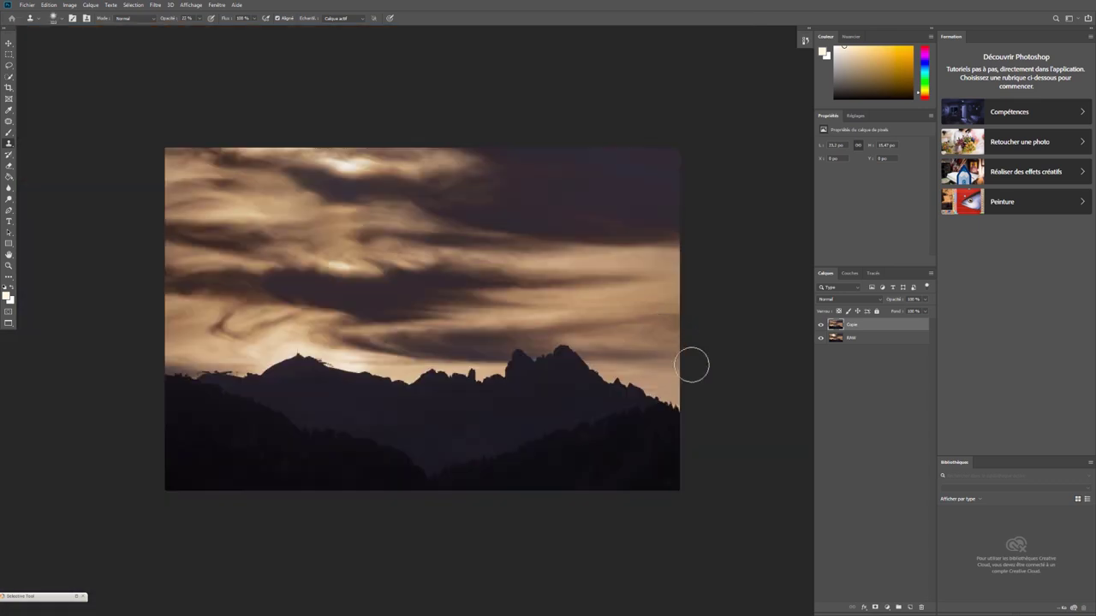
scroll(674, 411, up, 2)
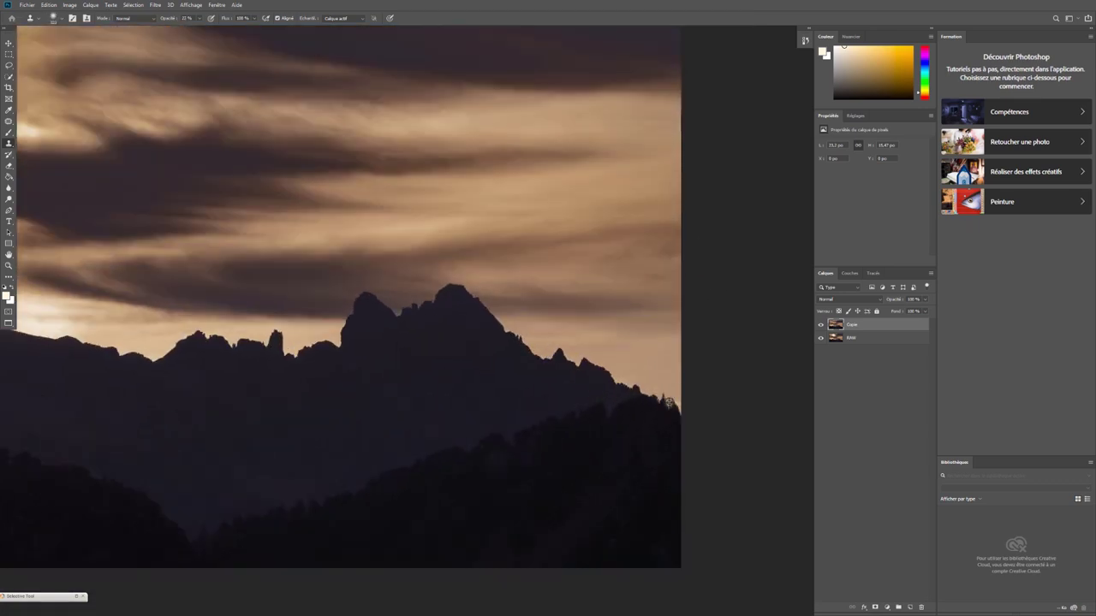
scroll(674, 412, up, 2)
scroll(675, 412, up, 1)
click(822, 326)
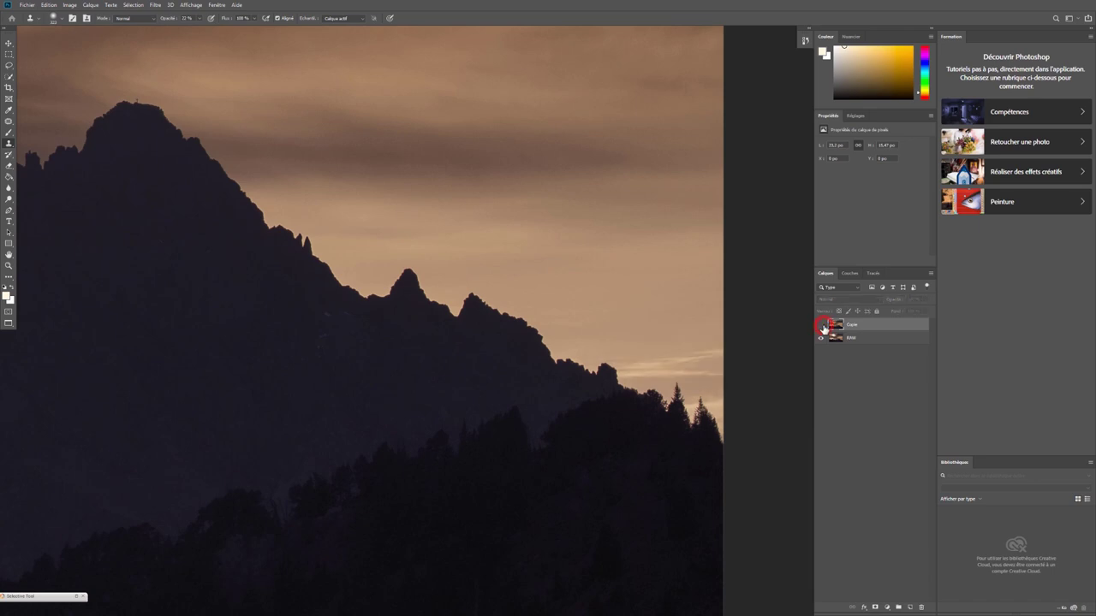
click(822, 326)
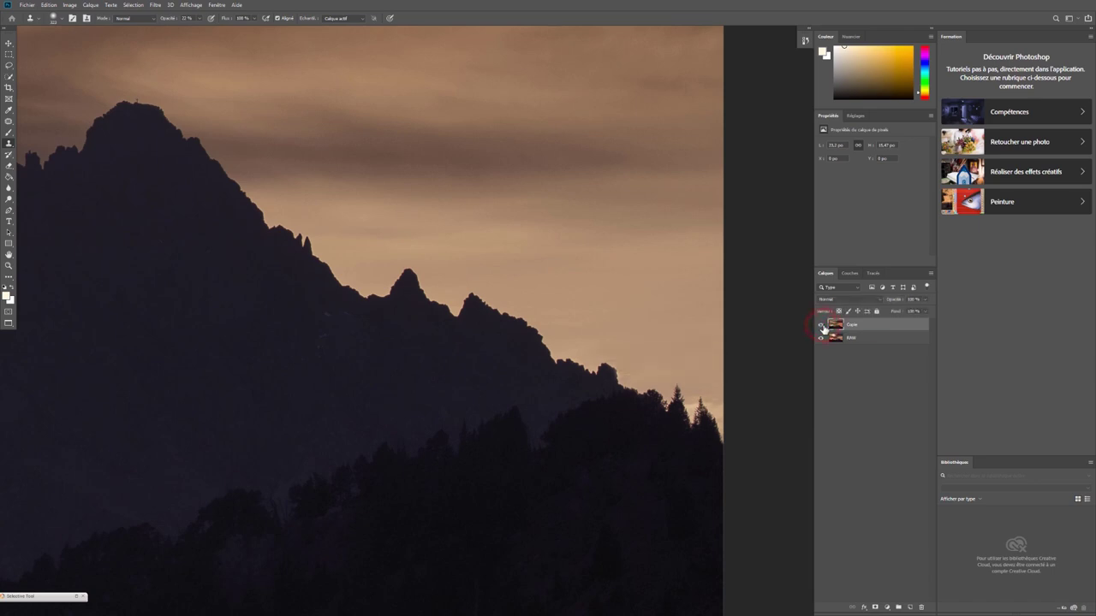
drag(165, 222, 337, 296)
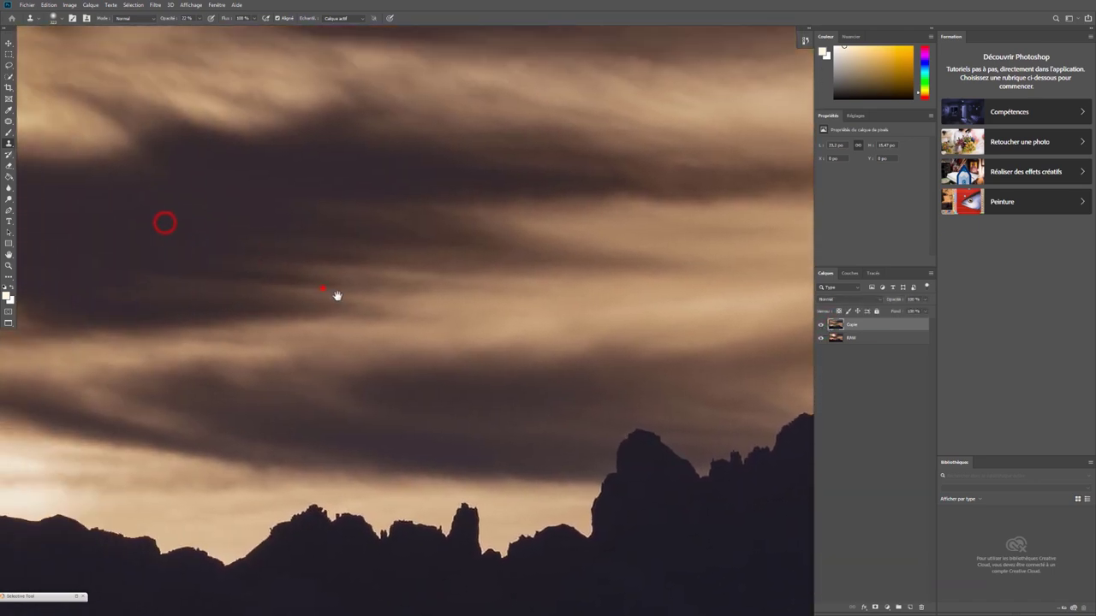
scroll(338, 296, down, 2)
scroll(342, 262, down, 2)
scroll(290, 254, down, 1)
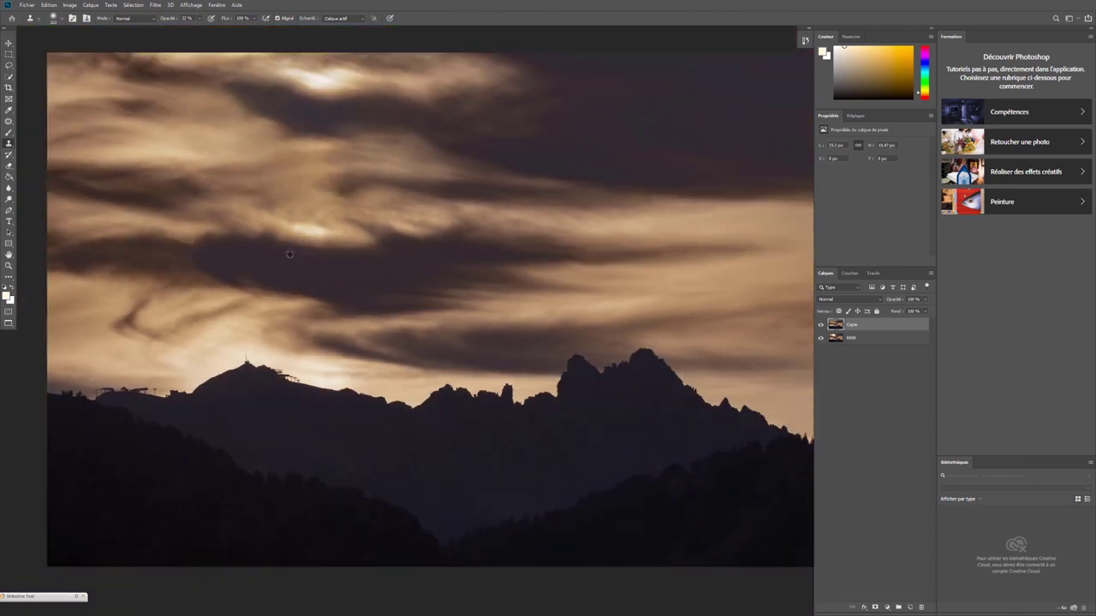
scroll(289, 254, down, 1)
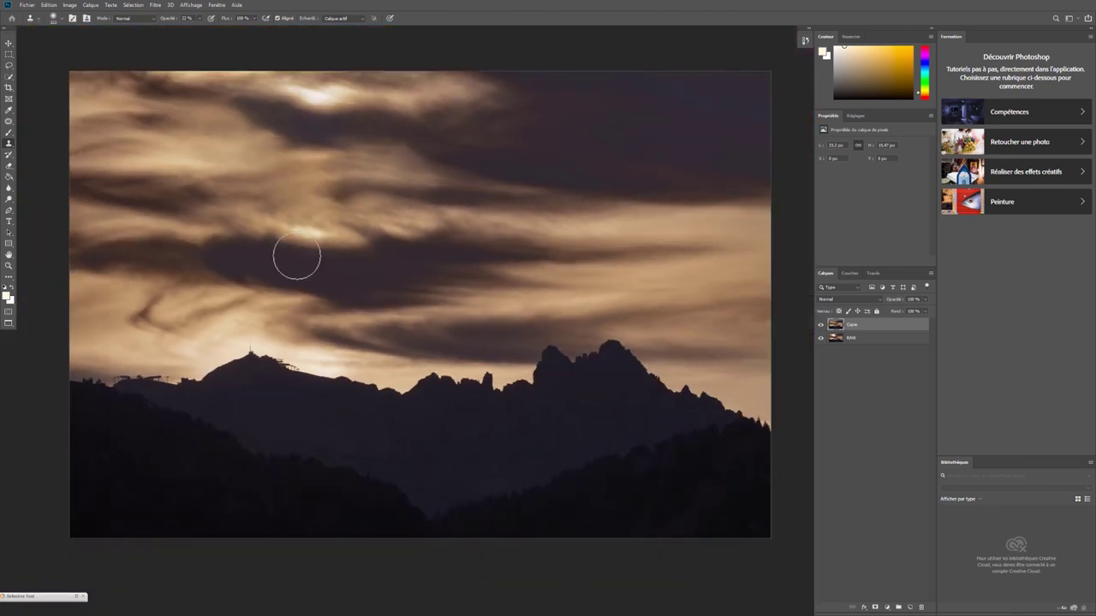
click(819, 327)
click(819, 327)
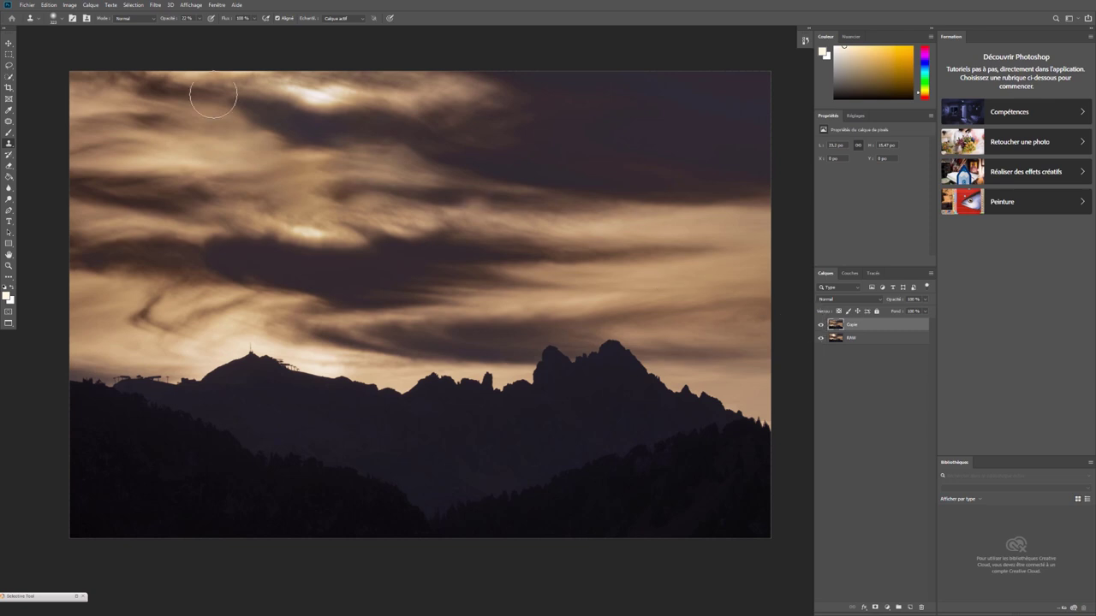
Step: Magnify the retouched TIF in Develop using a closer Navigator zoom ratio to inspect the ridge edge
key(v)
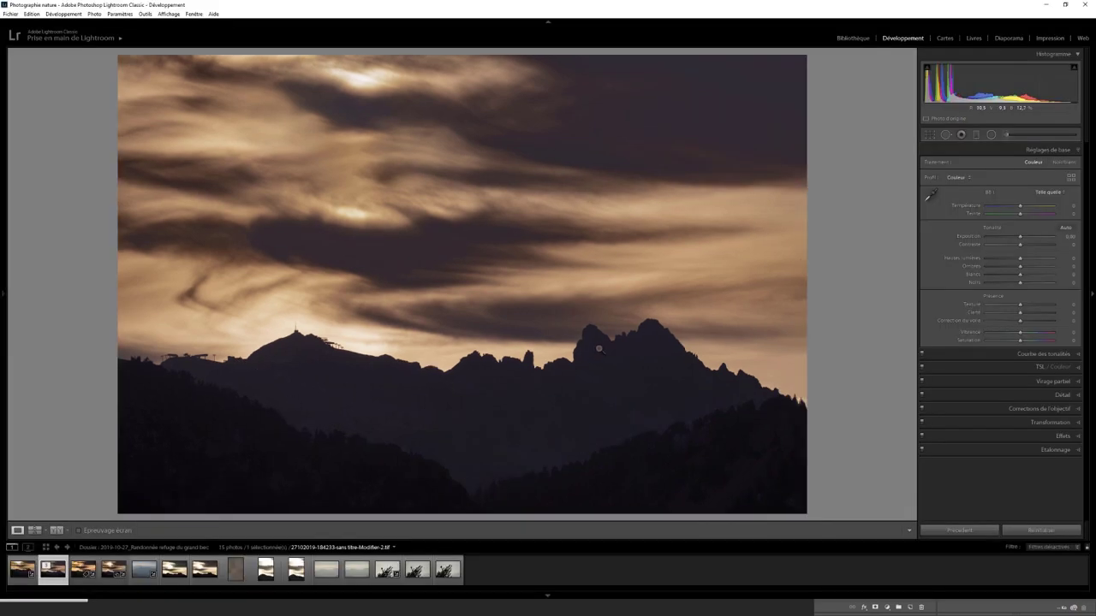
click(766, 387)
click(766, 387)
click(773, 400)
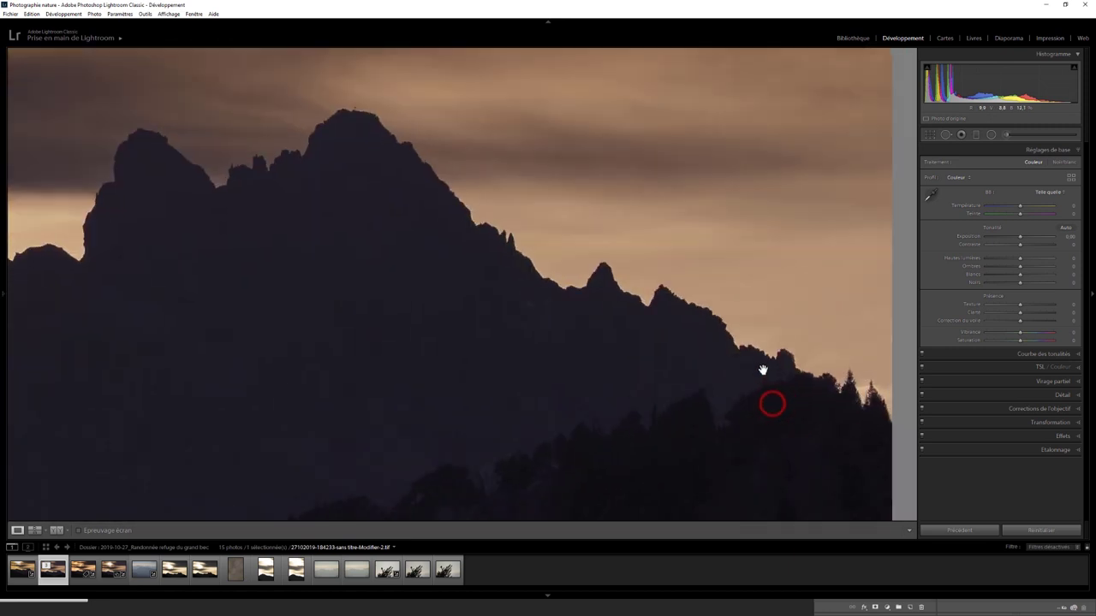
right_click(558, 280)
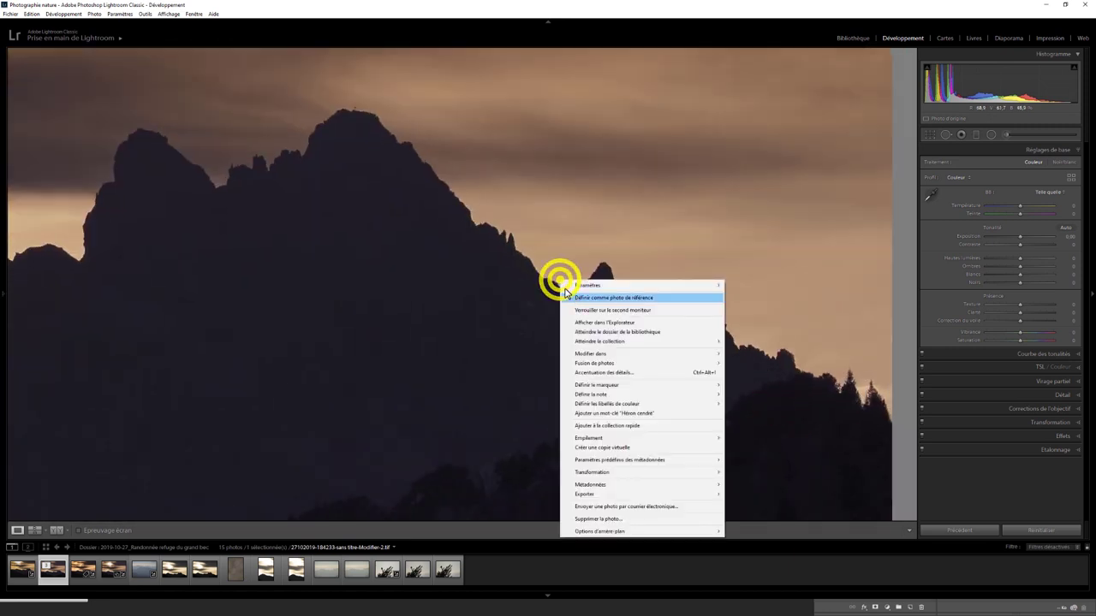
click(390, 5)
click(4, 294)
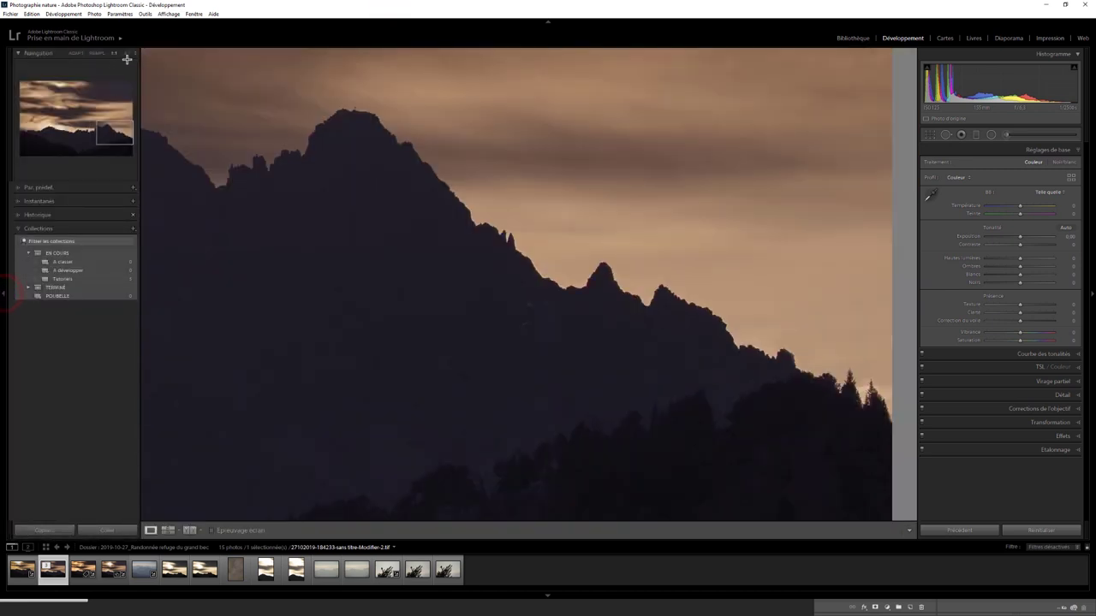
click(127, 53)
drag(656, 301, 665, 296)
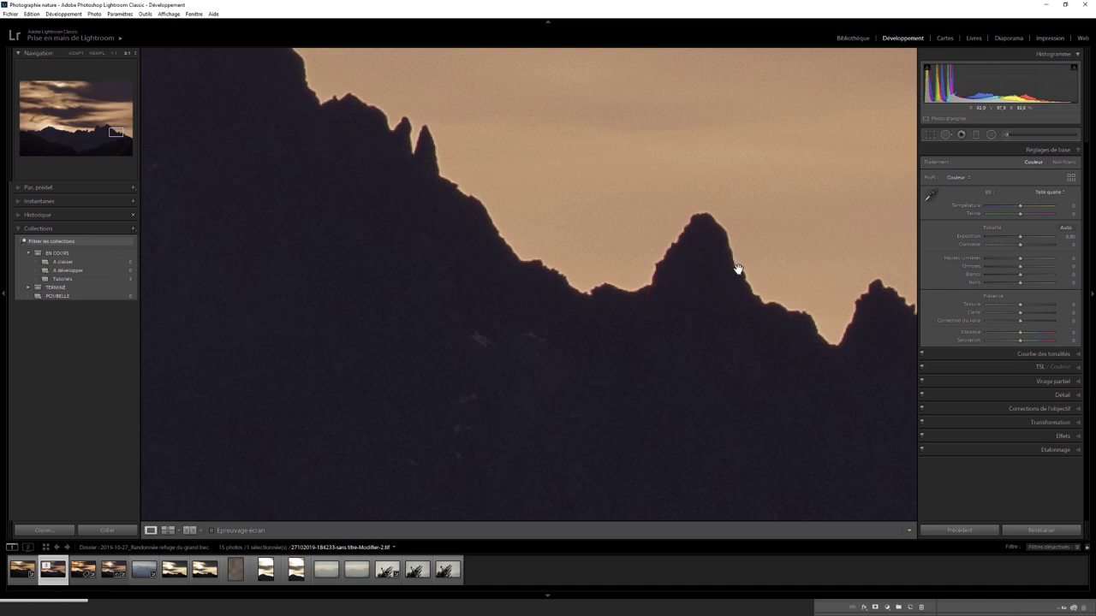
Step: Enable chromatic aberration removal and profile corrections, raising purple defringe to 1 and green slightly
click(1081, 410)
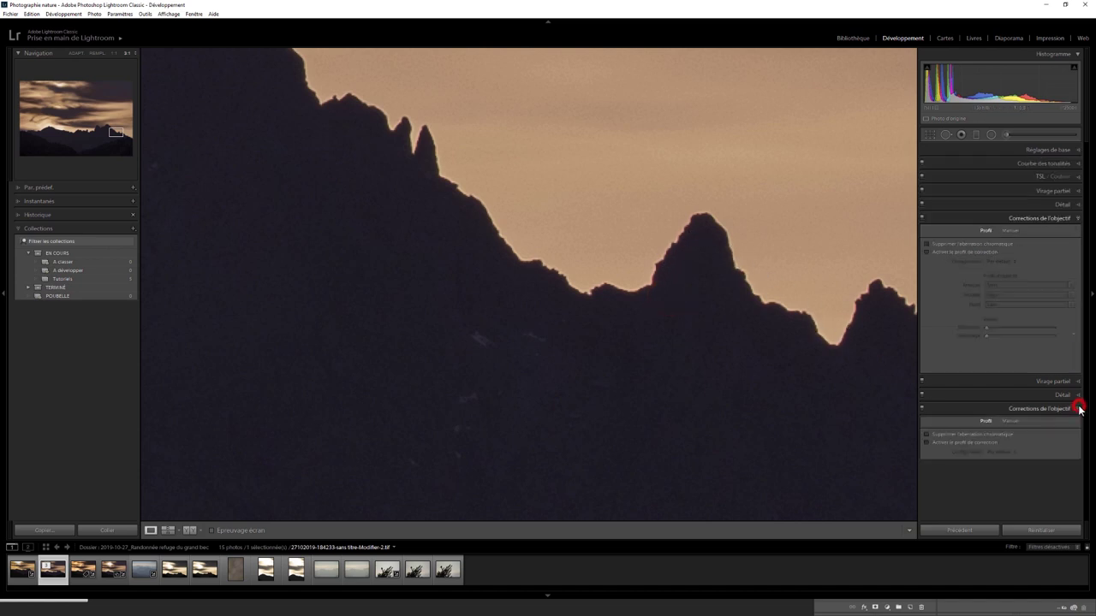
click(928, 246)
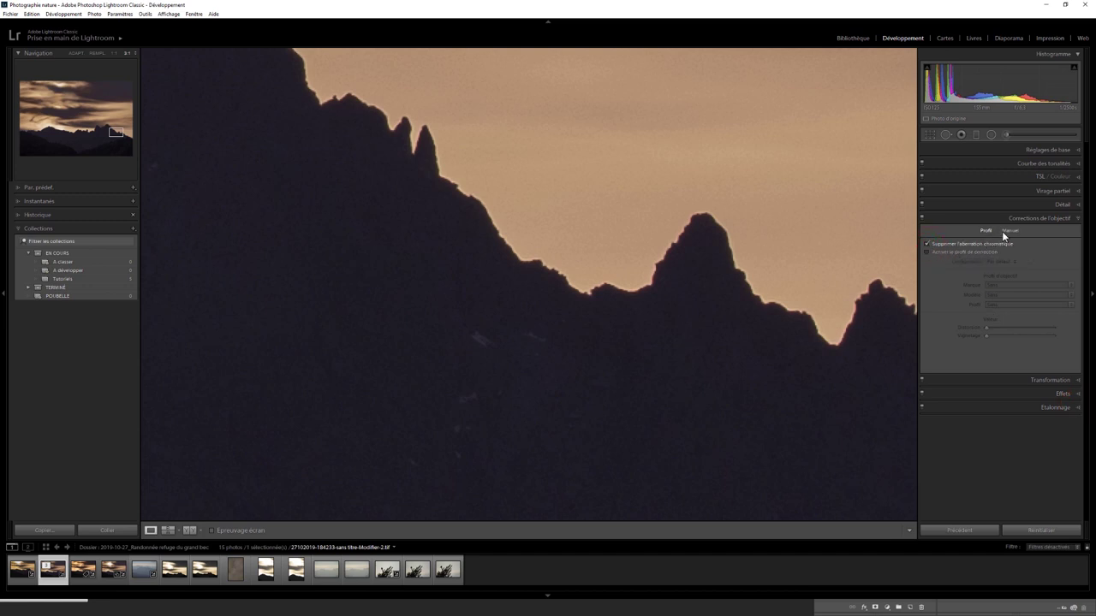
click(927, 248)
click(1009, 232)
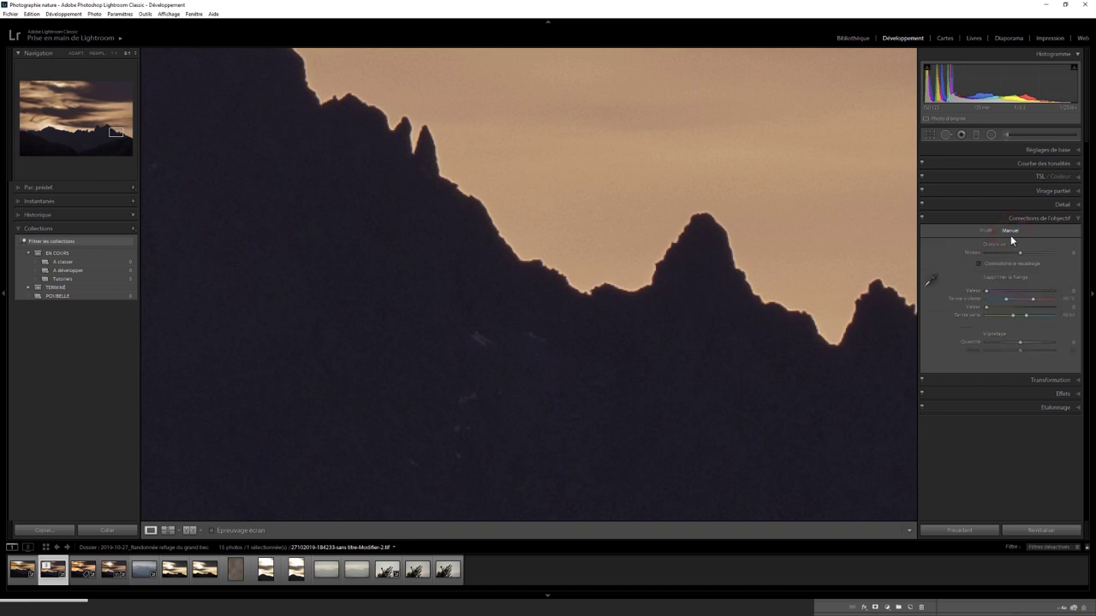
drag(986, 291, 990, 290)
drag(987, 311, 990, 295)
Step: Reset green Defringe Amount to 0 and toggle Lens Corrections off and on to compare
click(992, 291)
click(921, 218)
click(921, 218)
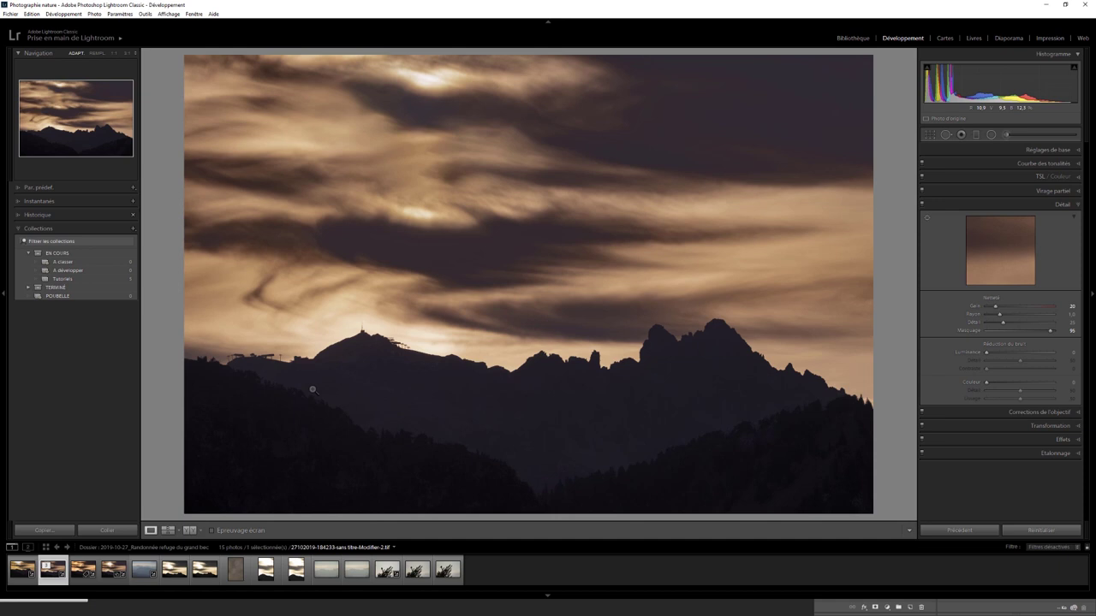
Step: In the Basic panel, raise Highlights to +40 and adjust Blacks for the silhouetted mountains
click(1042, 151)
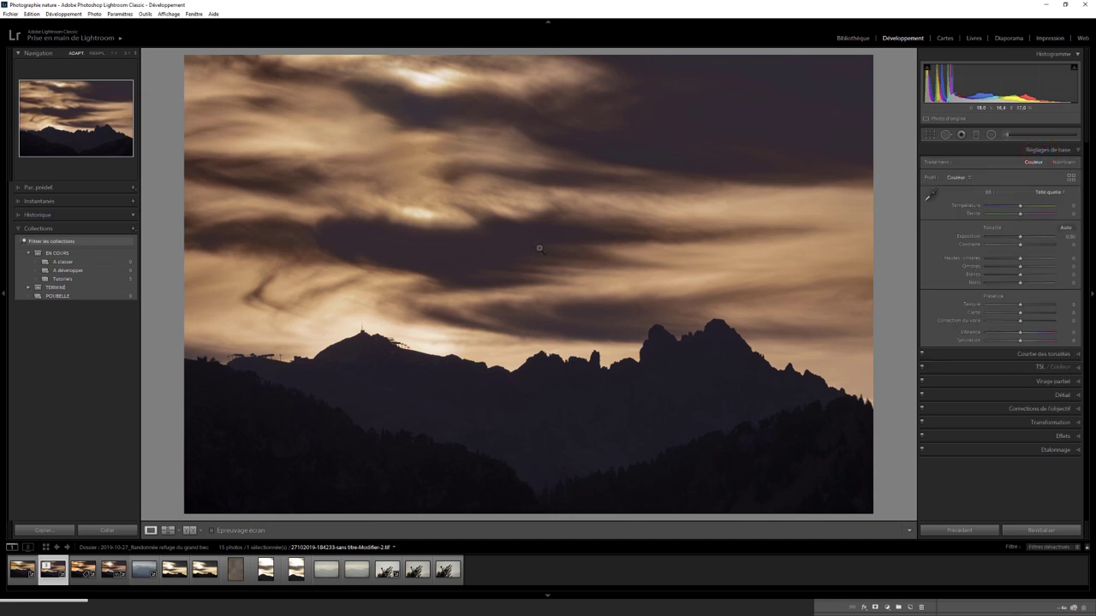
drag(1020, 258, 1035, 264)
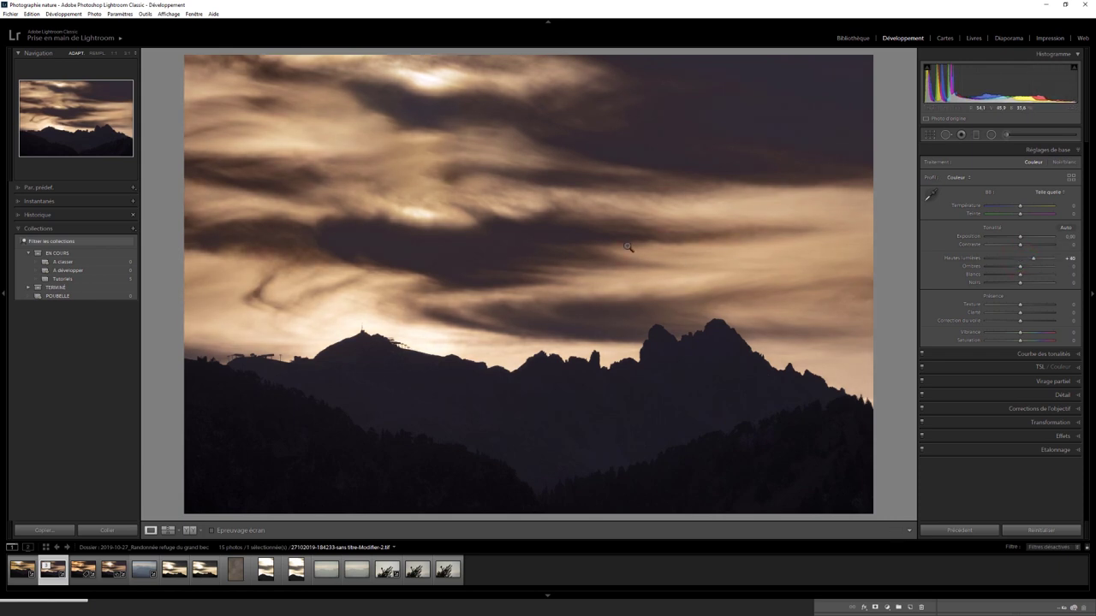
drag(1019, 284, 1019, 287)
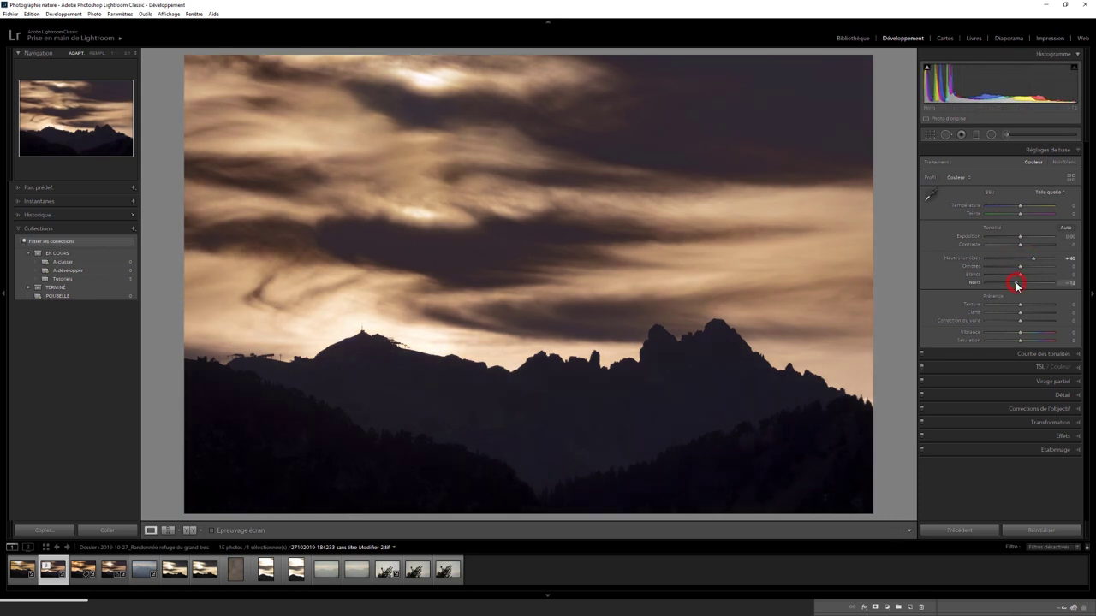